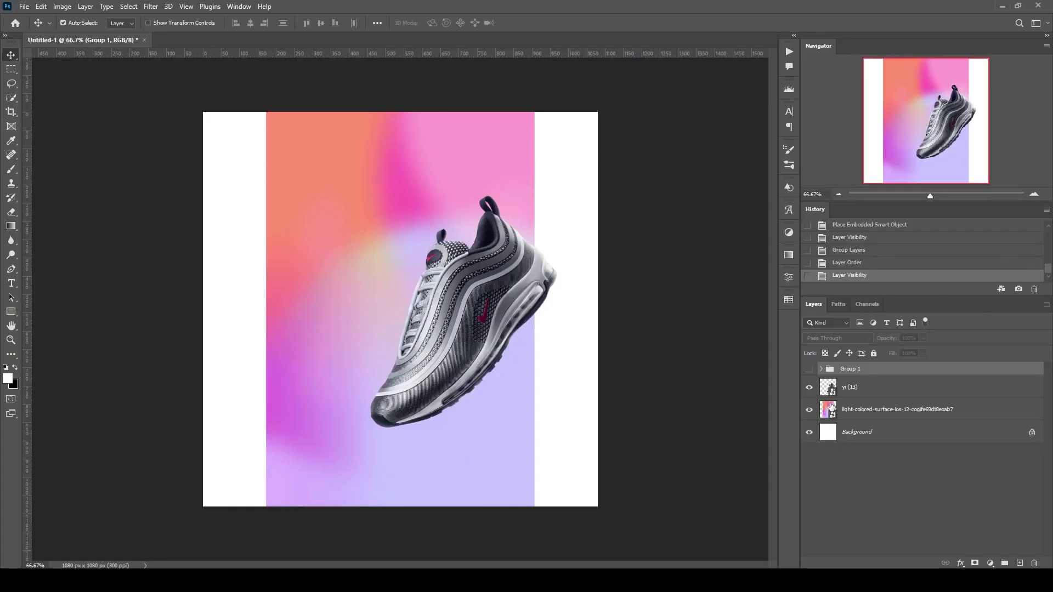
# - Check the gradient, Background and sneaker layers' visibility, then select the gradient layer
pyautogui.click(846, 408)
pyautogui.click(859, 436)
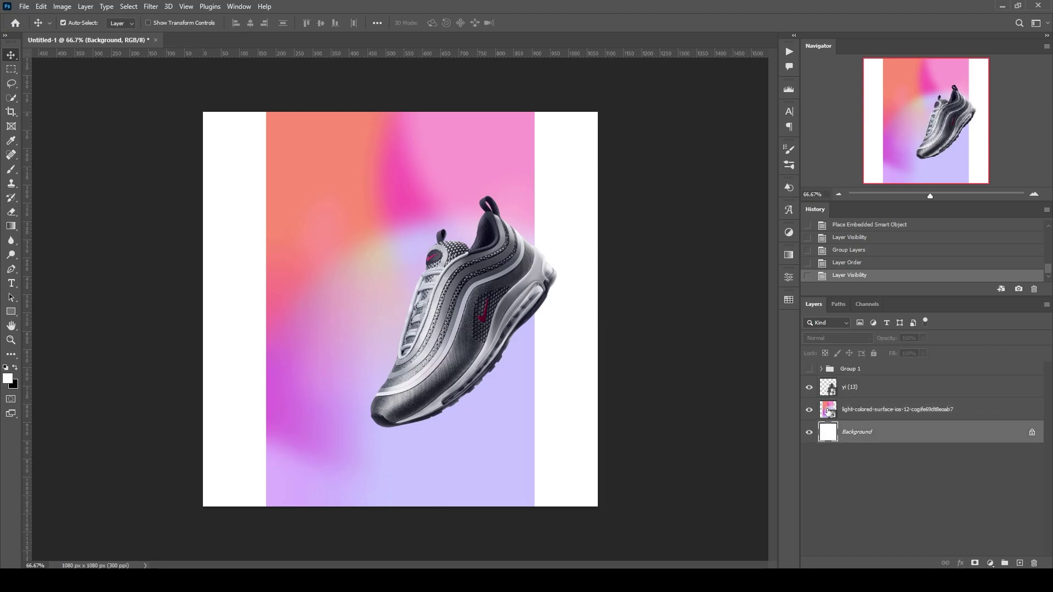
pyautogui.click(809, 410)
pyautogui.click(809, 388)
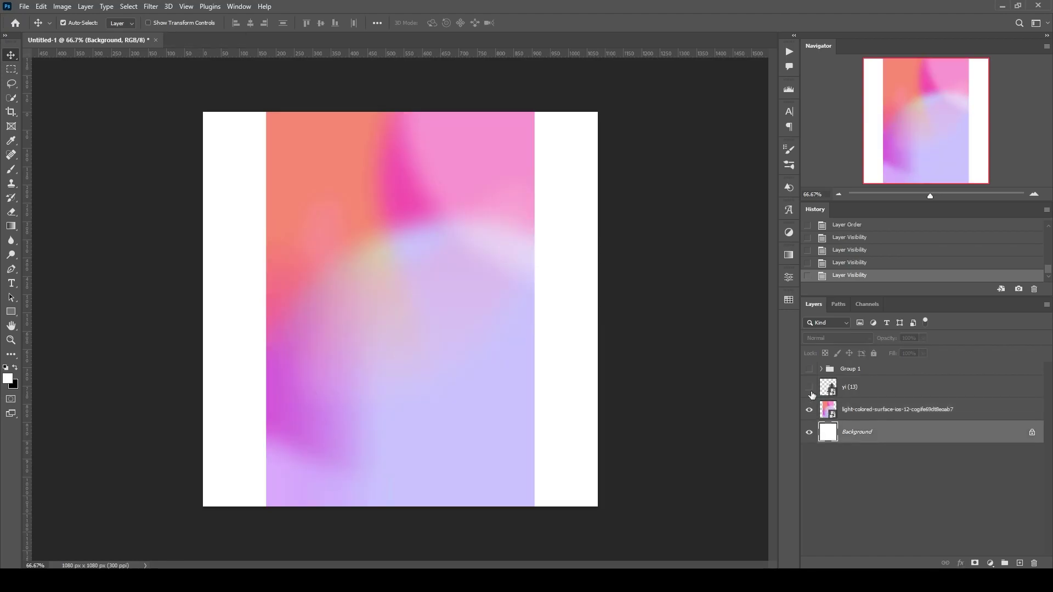
pyautogui.click(875, 414)
# - Scale the gradient to fill the 1080 px square canvas and apply the transform
pyautogui.hotkey('ctrl', 't')
pyautogui.moveTo(535, 308); pyautogui.dragTo(597, 300)
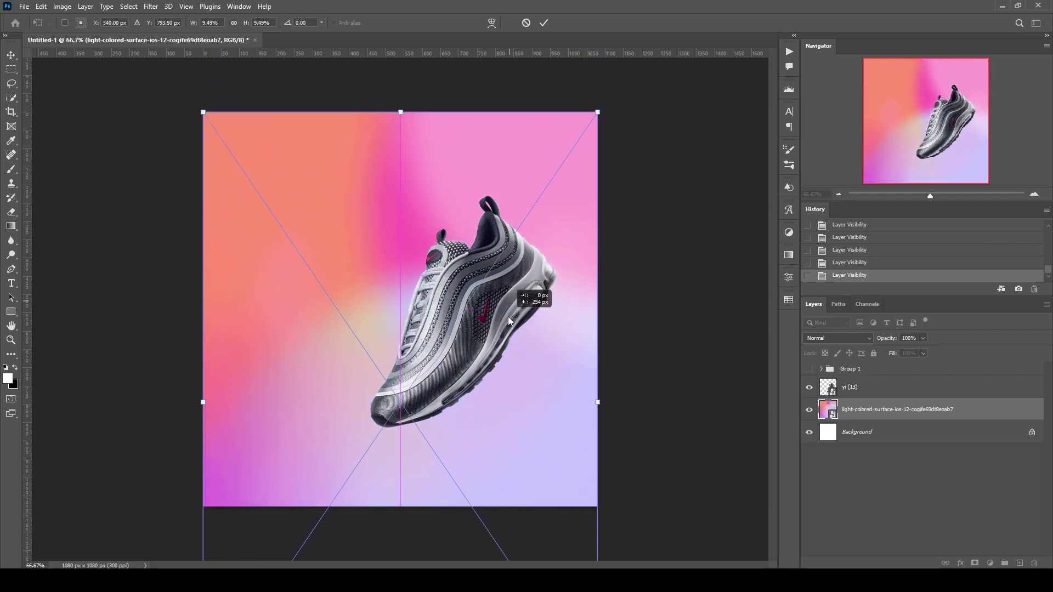
pyautogui.moveTo(514, 231); pyautogui.dragTo(521, 156)
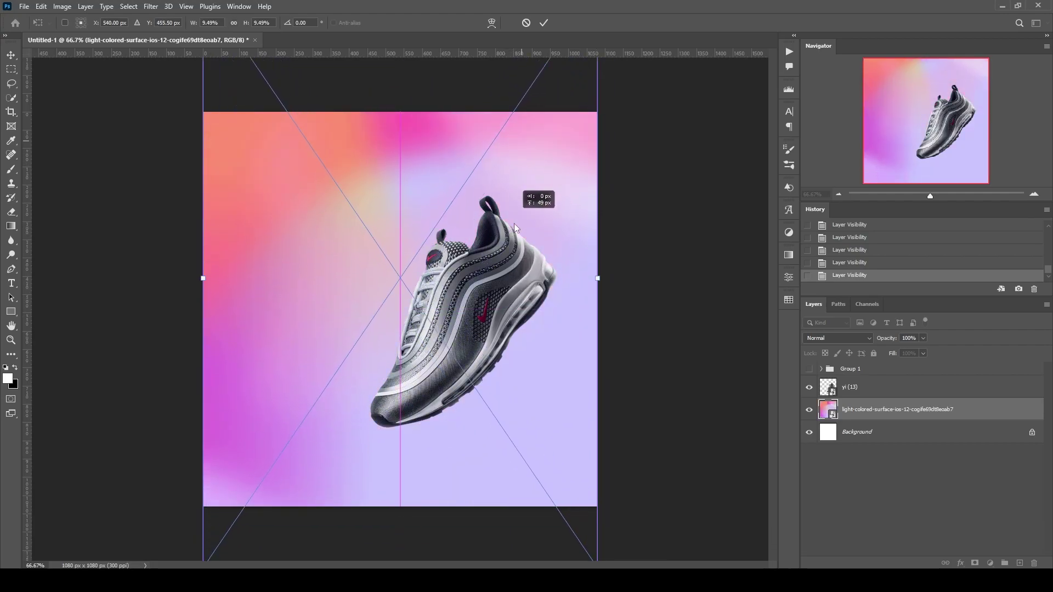
pyautogui.moveTo(521, 151); pyautogui.dragTo(513, 223)
pyautogui.rightClick(514, 222)
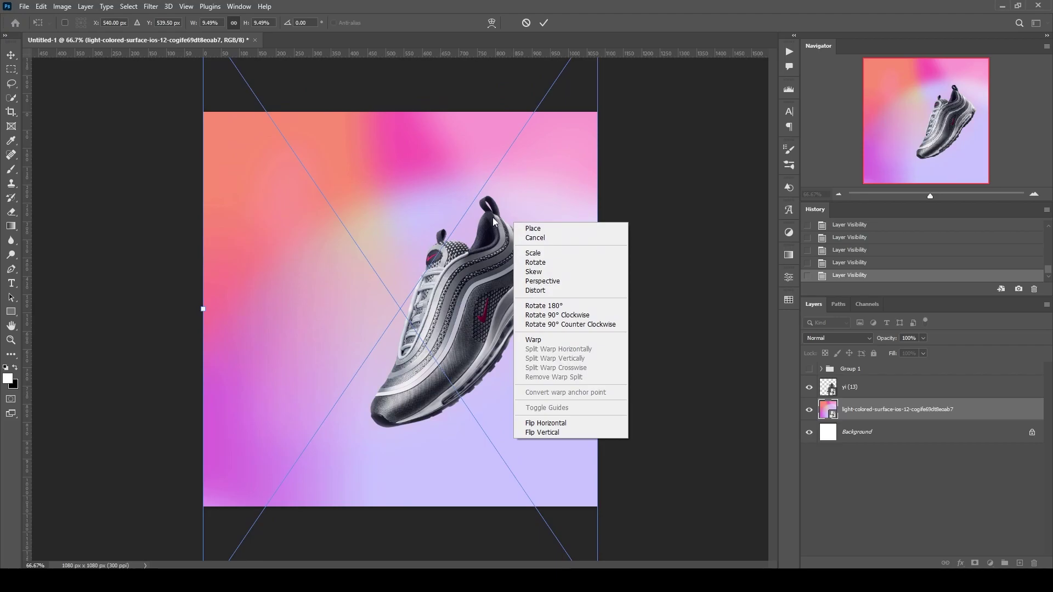
pyautogui.click(515, 246)
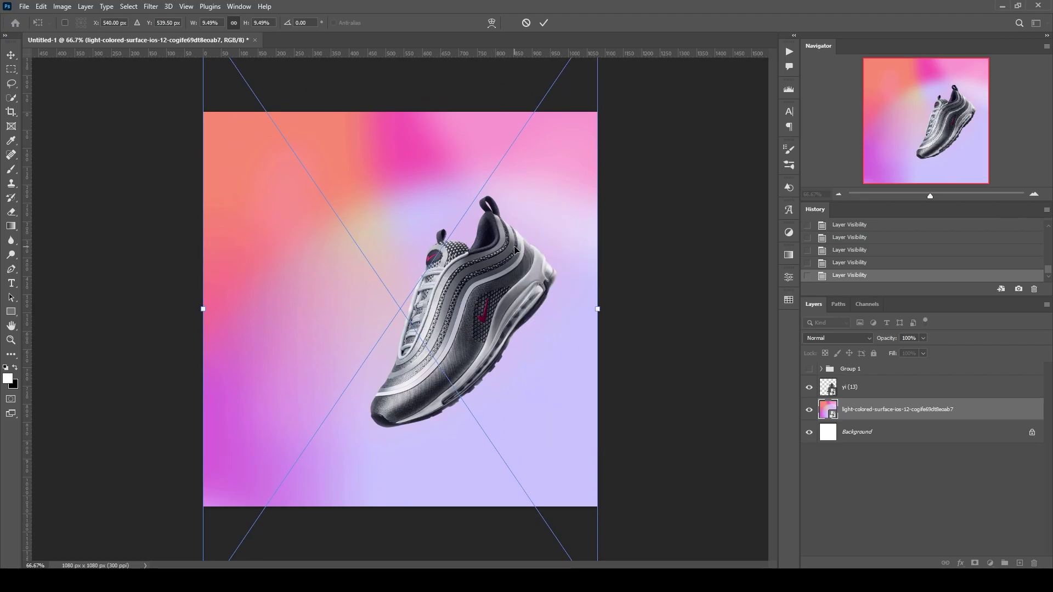
pyautogui.click(544, 23)
pyautogui.click(885, 387)
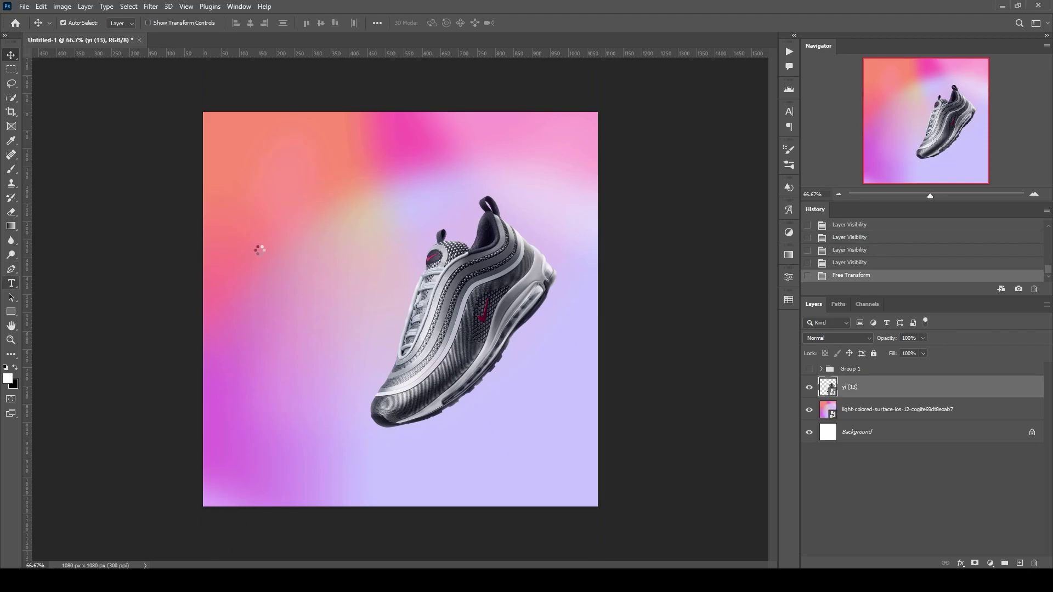
# - Type MENS at the upper left in Evogria and shift it about 56 px left
pyautogui.click(252, 208)
pyautogui.write('MENS')
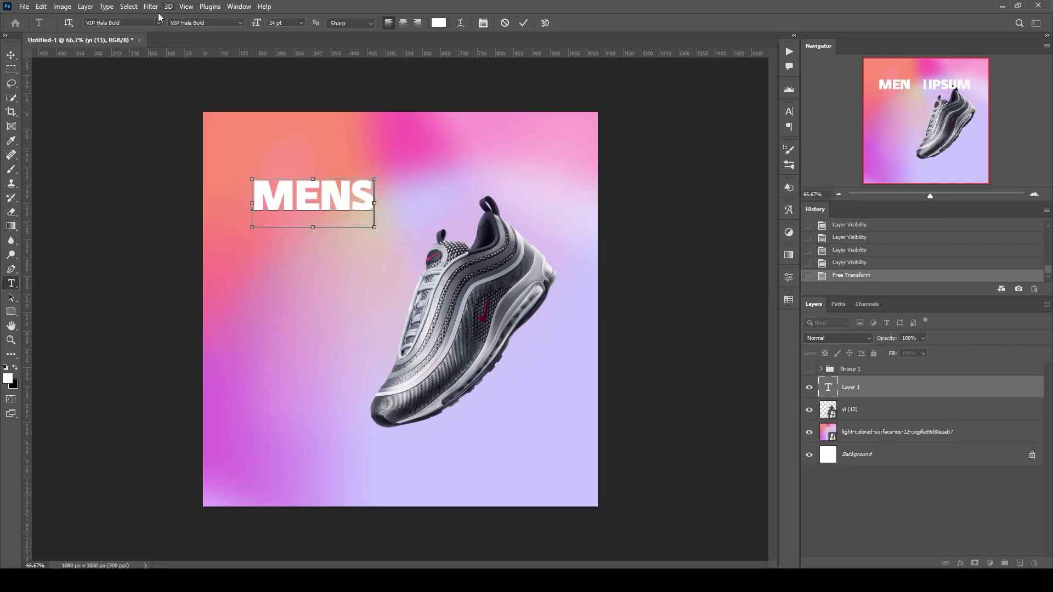
pyautogui.hotkey('ctrl', 'a')
pyautogui.click(158, 22)
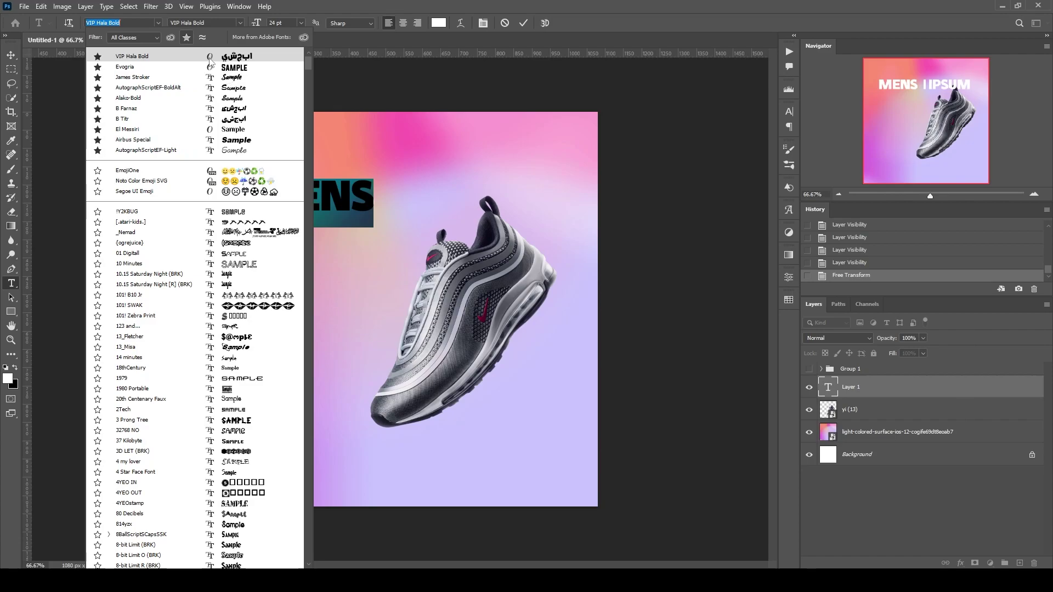
pyautogui.click(186, 37)
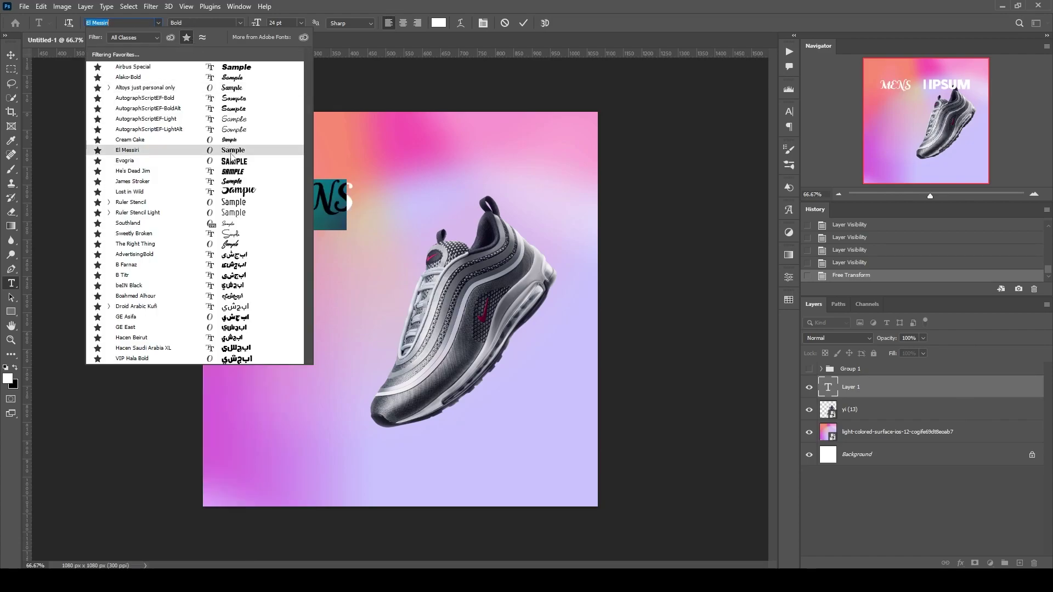
pyautogui.click(236, 161)
pyautogui.click(316, 210)
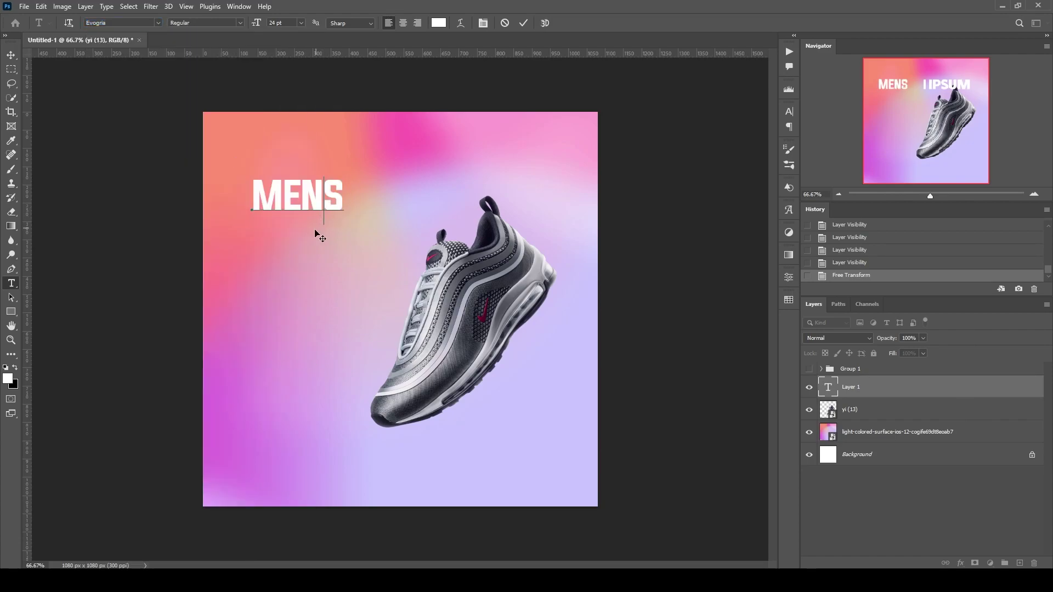
pyautogui.moveTo(317, 233); pyautogui.dragTo(283, 236)
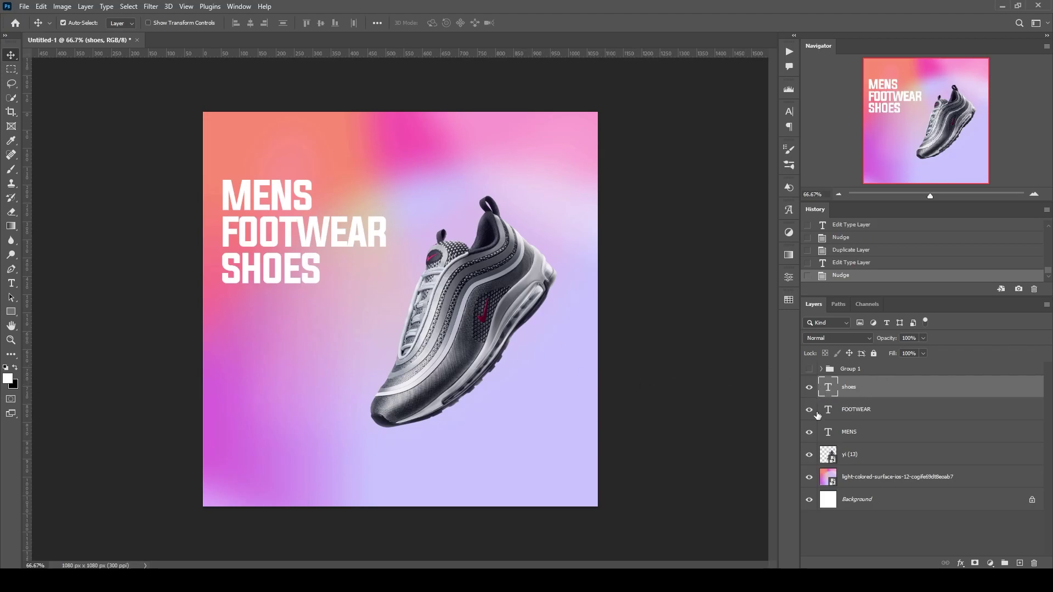
# - Group the MENS, FOOTWEAR and SHOES text layers into a group named 'mens shoes'
pyautogui.keyDown('shift'); pyautogui.click(872, 433); pyautogui.keyUp('shift')
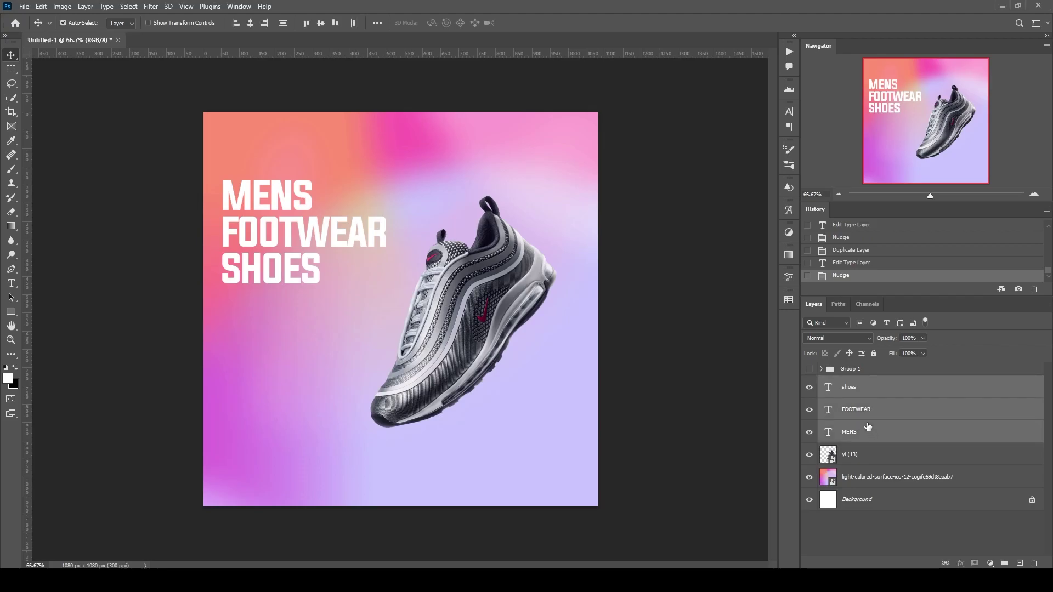
pyautogui.hotkey('ctrl', 'g')
pyautogui.write('men')
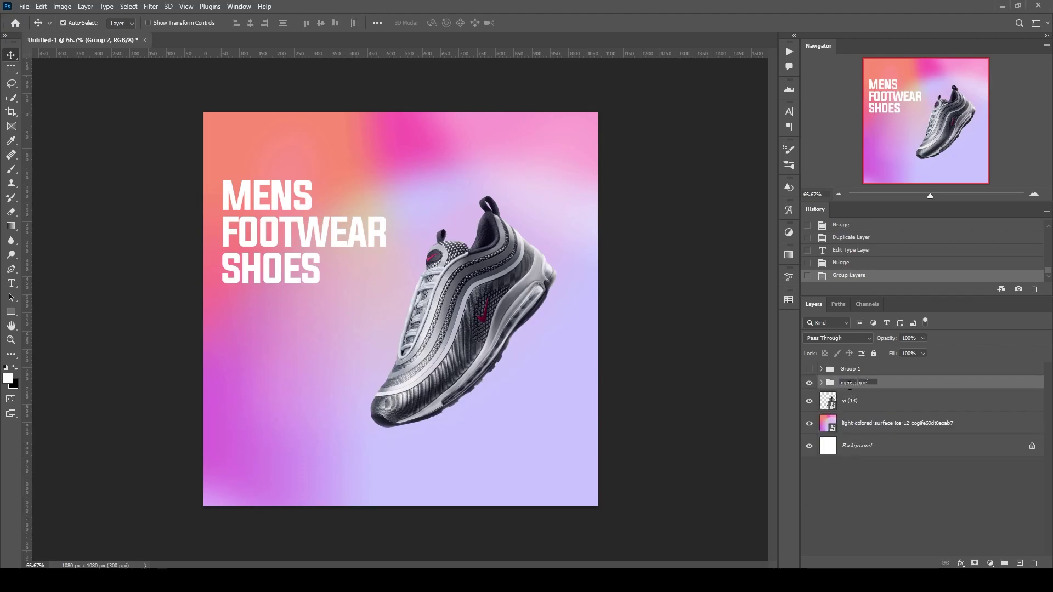
pyautogui.write('s shoe')
pyautogui.press('Return')
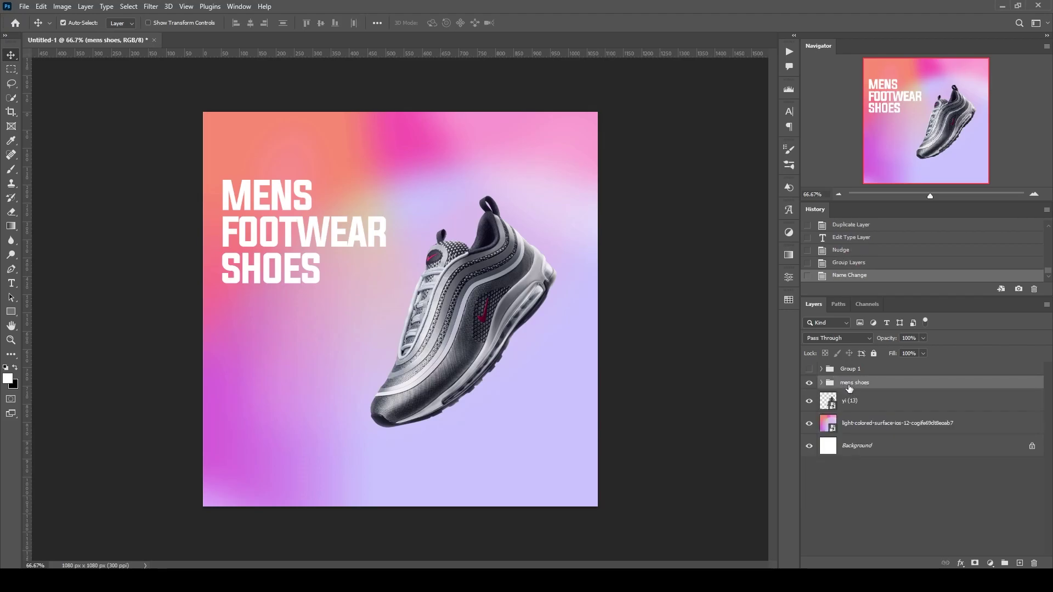
pyautogui.click(887, 402)
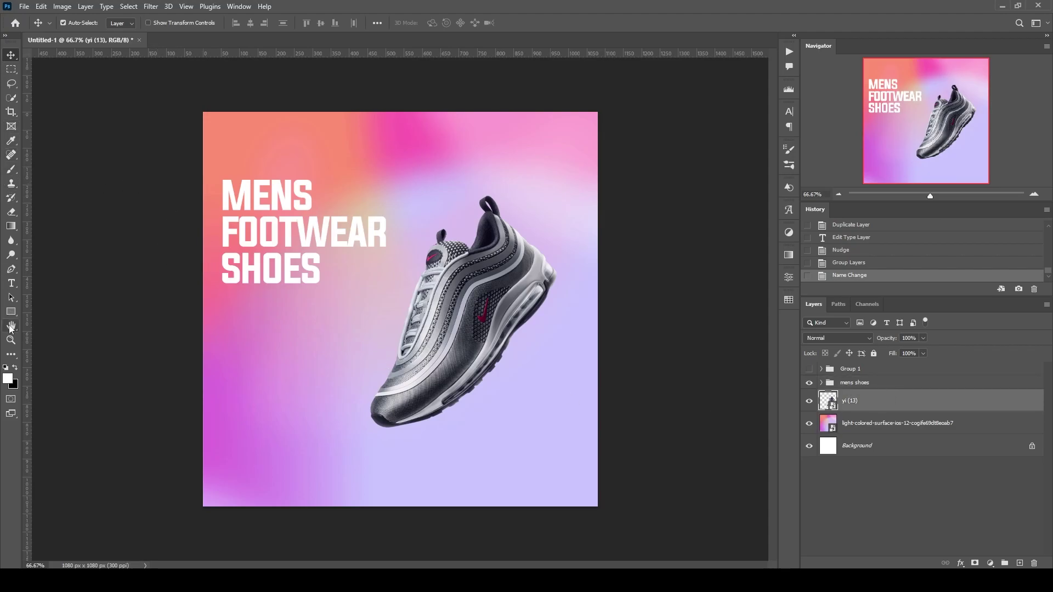
# - Draw a 558 px circle with the Ellipse Tool over the shoe
pyautogui.rightClick(10, 316)
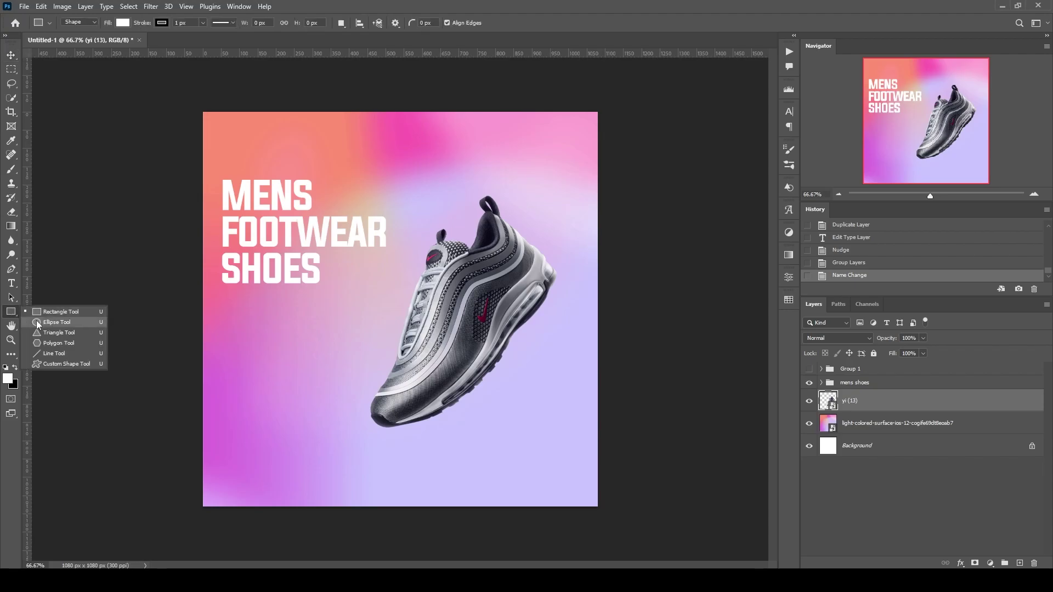
pyautogui.click(41, 323)
pyautogui.moveTo(407, 233); pyautogui.dragTo(598, 436)
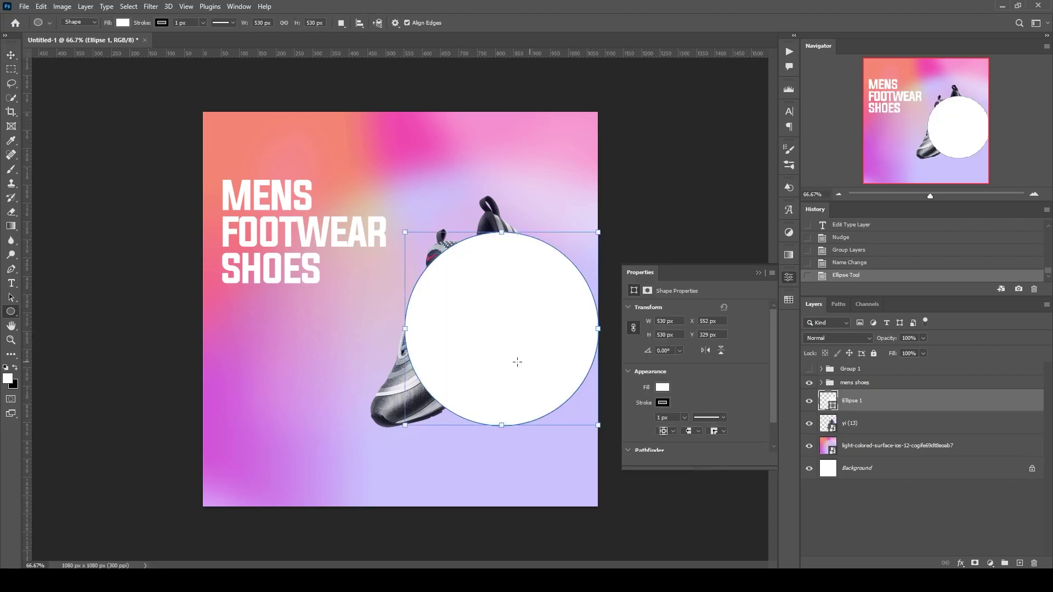
pyautogui.hotkey('ctrl', 'z')
pyautogui.moveTo(331, 256); pyautogui.dragTo(535, 472)
# - Give the circle no fill and a white outline about 26.5 px thick
pyautogui.click(662, 388)
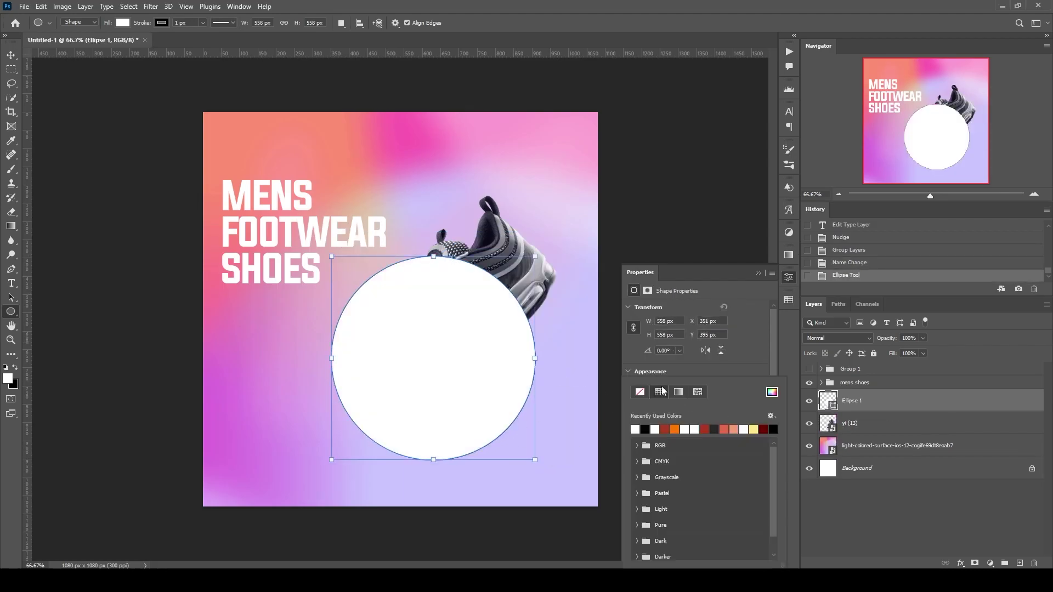
pyautogui.click(639, 391)
pyautogui.click(716, 370)
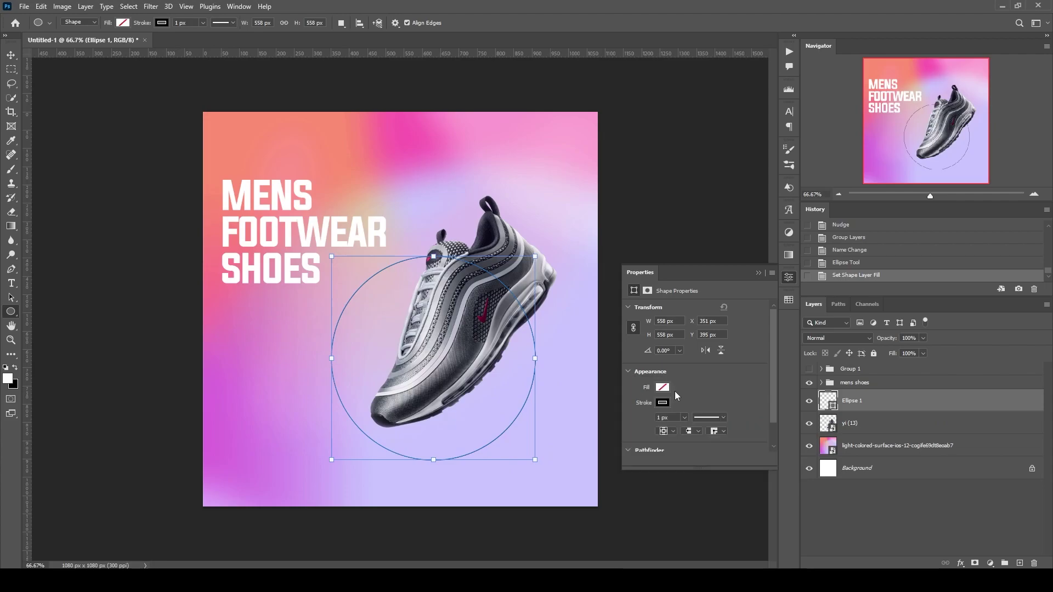
pyautogui.click(665, 403)
pyautogui.click(654, 429)
pyautogui.press('Return')
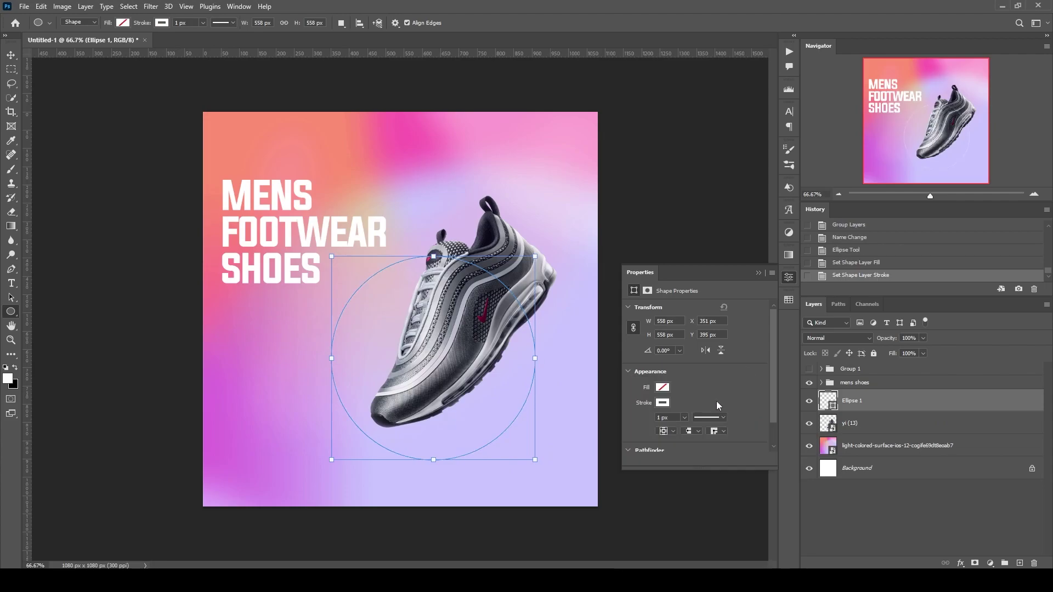
pyautogui.click(682, 417)
pyautogui.moveTo(682, 432); pyautogui.dragTo(693, 430)
pyautogui.click(789, 277)
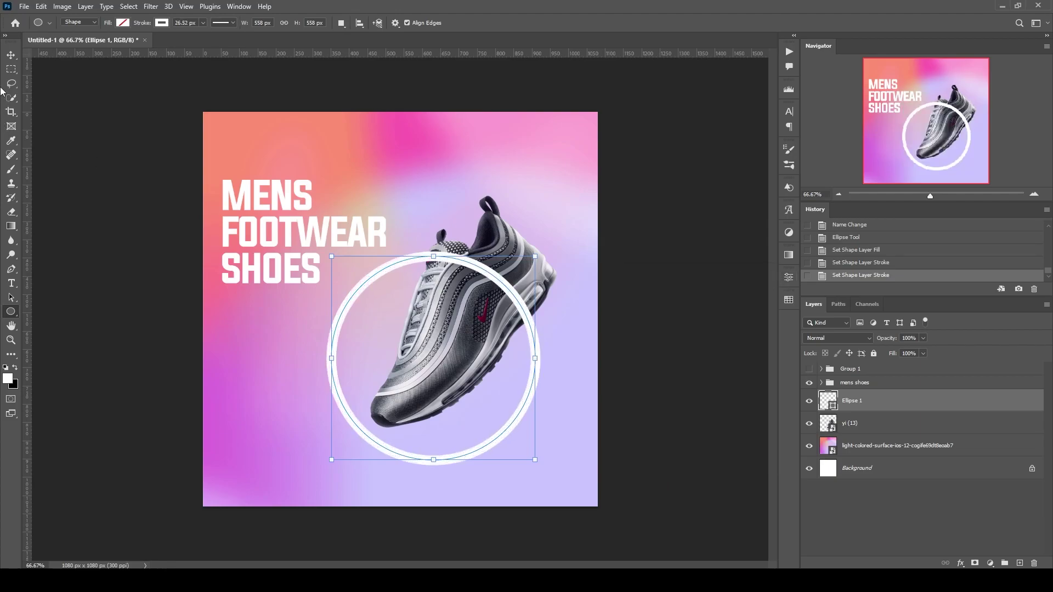
pyautogui.click(9, 60)
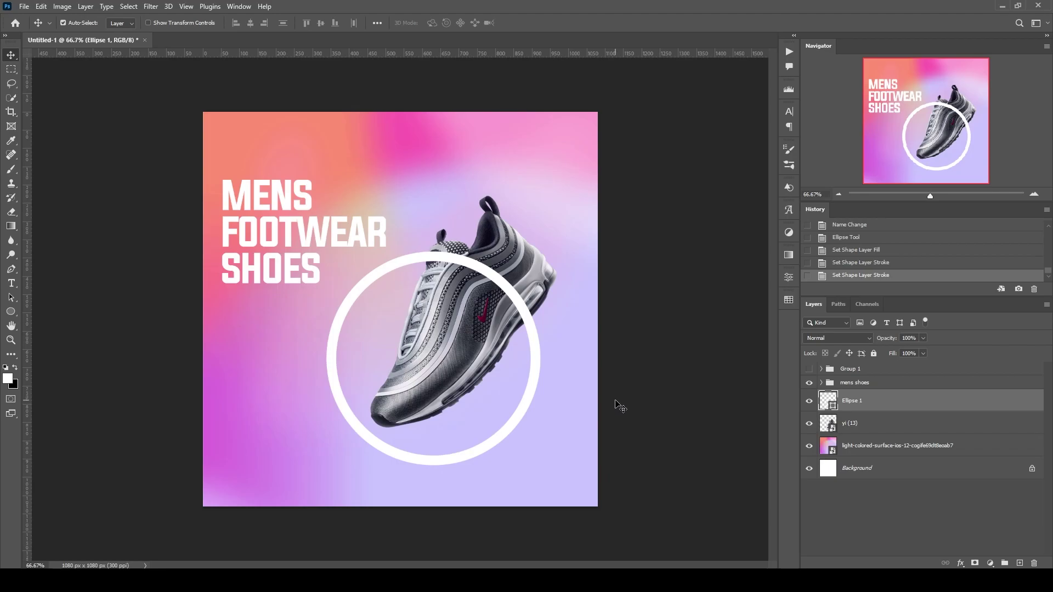
# - Distort the ring into a tilted oval over the shoe and move it right
pyautogui.hotkey('ctrl', 't')
pyautogui.moveTo(524, 369); pyautogui.dragTo(575, 287)
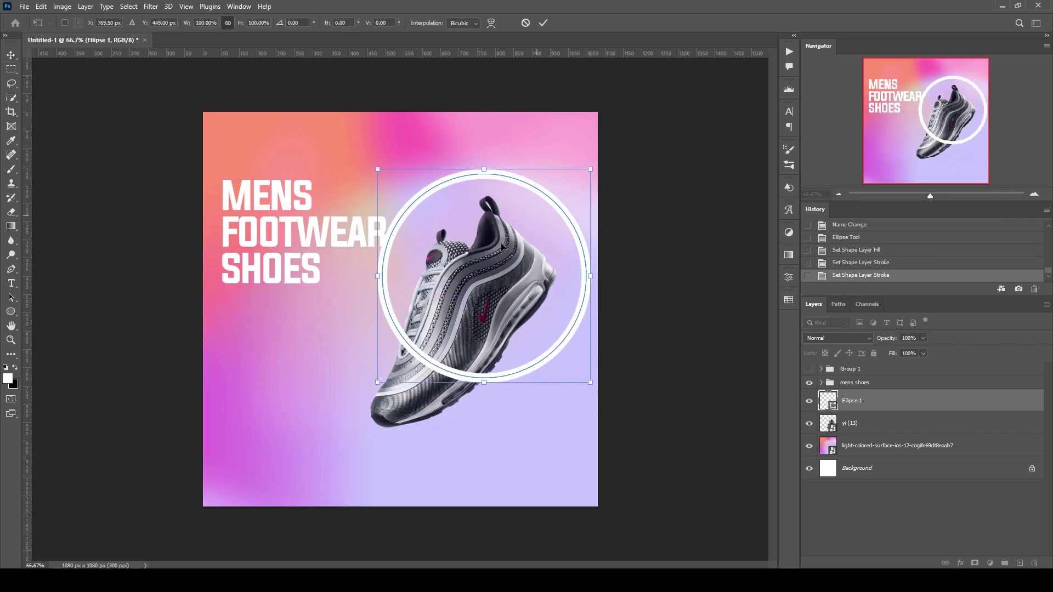
pyautogui.moveTo(380, 384); pyautogui.dragTo(452, 314)
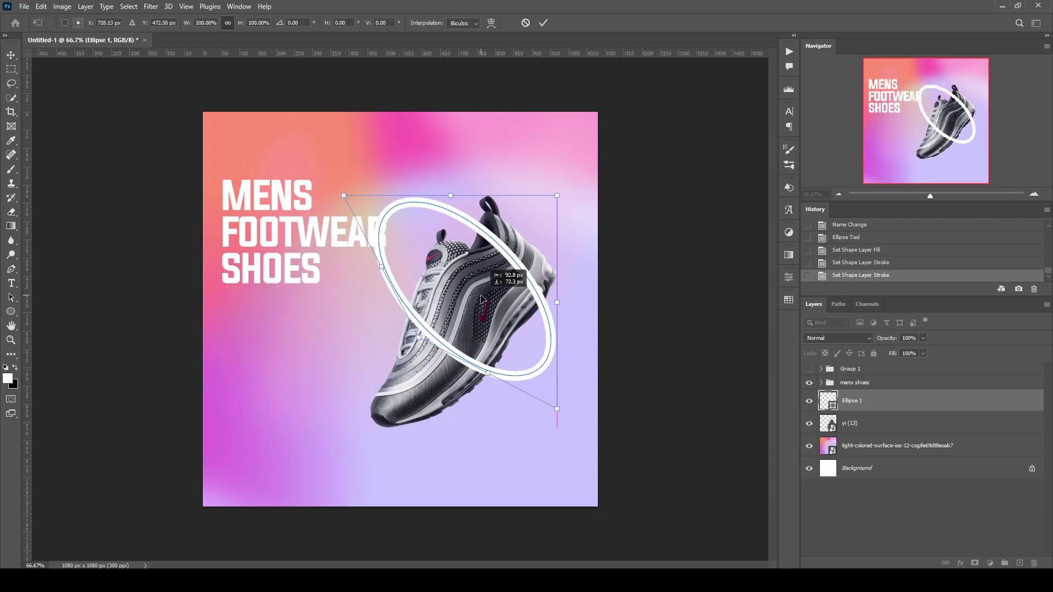
pyautogui.moveTo(452, 313); pyautogui.dragTo(485, 288)
pyautogui.click(544, 23)
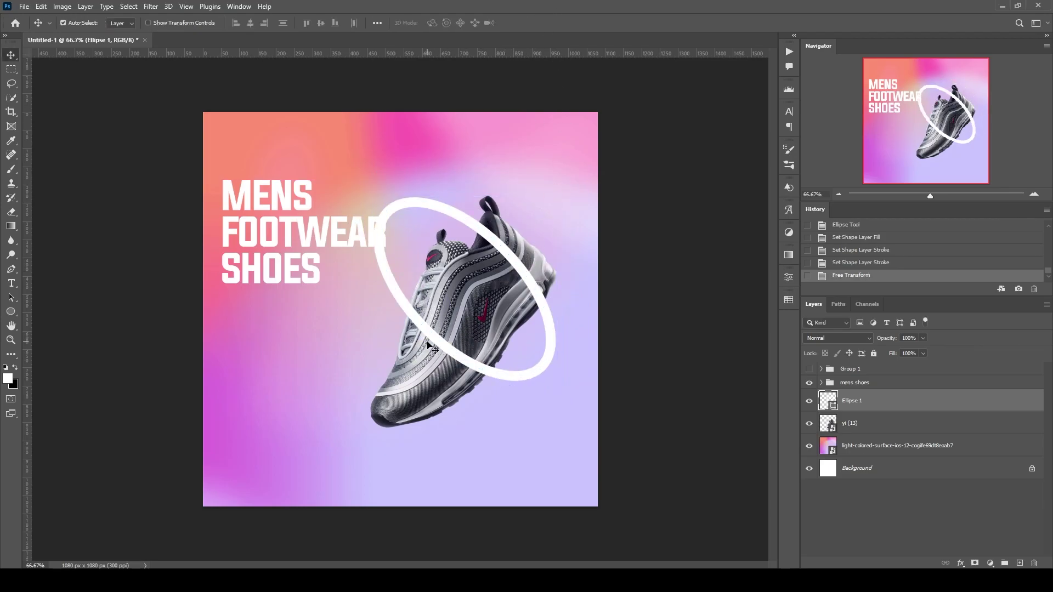
pyautogui.moveTo(430, 335); pyautogui.dragTo(451, 343)
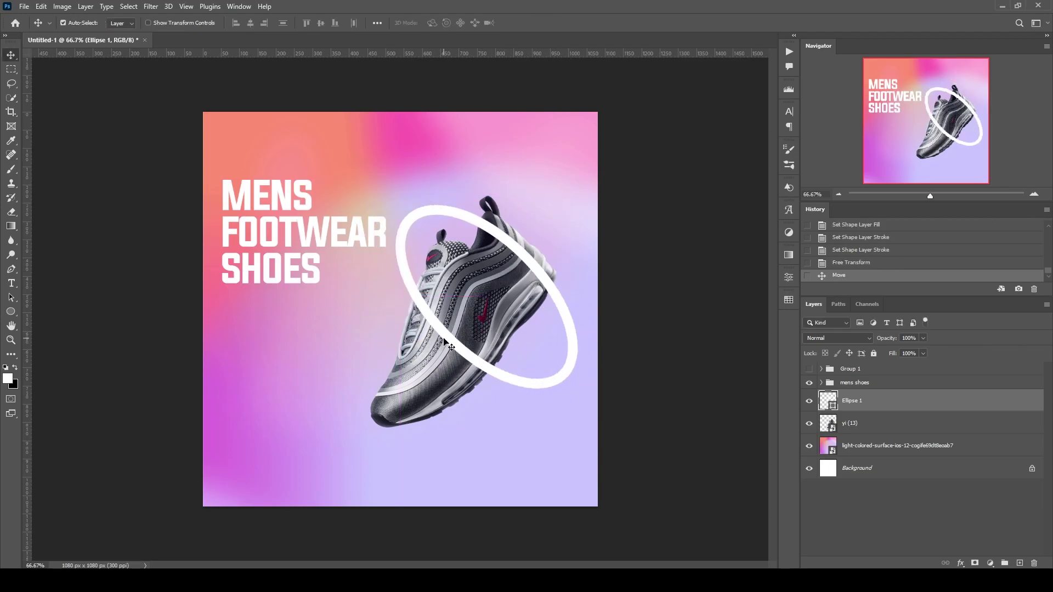
# - Re-skew the ring so it wraps diagonally around the sneaker
pyautogui.hotkey('ctrl', 't')
pyautogui.moveTo(395, 391); pyautogui.dragTo(473, 311)
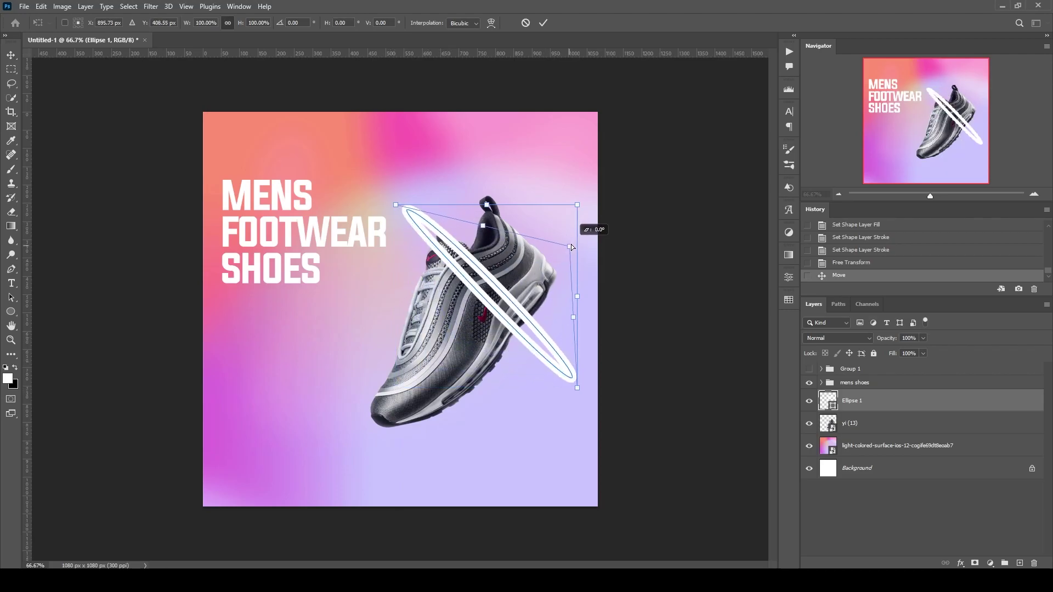
pyautogui.hotkey('ctrl', 'z')
pyautogui.moveTo(574, 213); pyautogui.dragTo(408, 381)
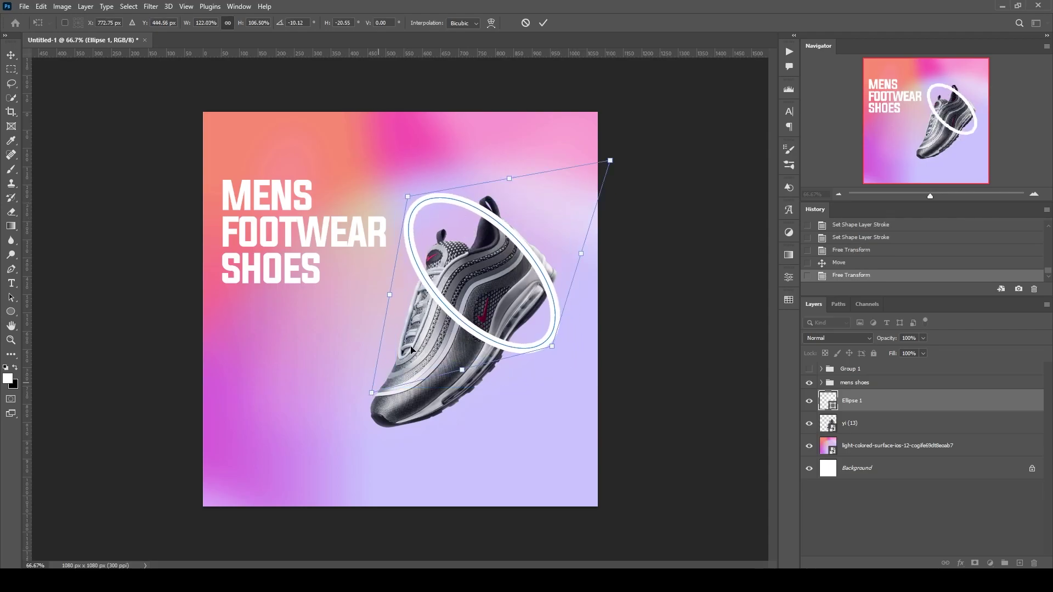
pyautogui.click(543, 23)
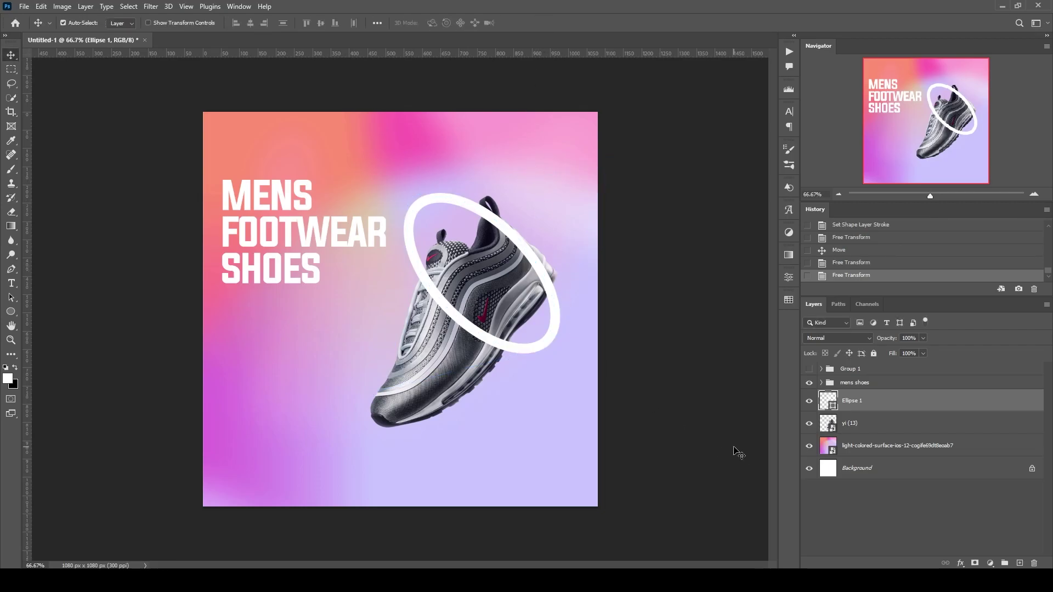
# - Add a layer mask to the ring and try a black brush stroke on it
pyautogui.click(975, 564)
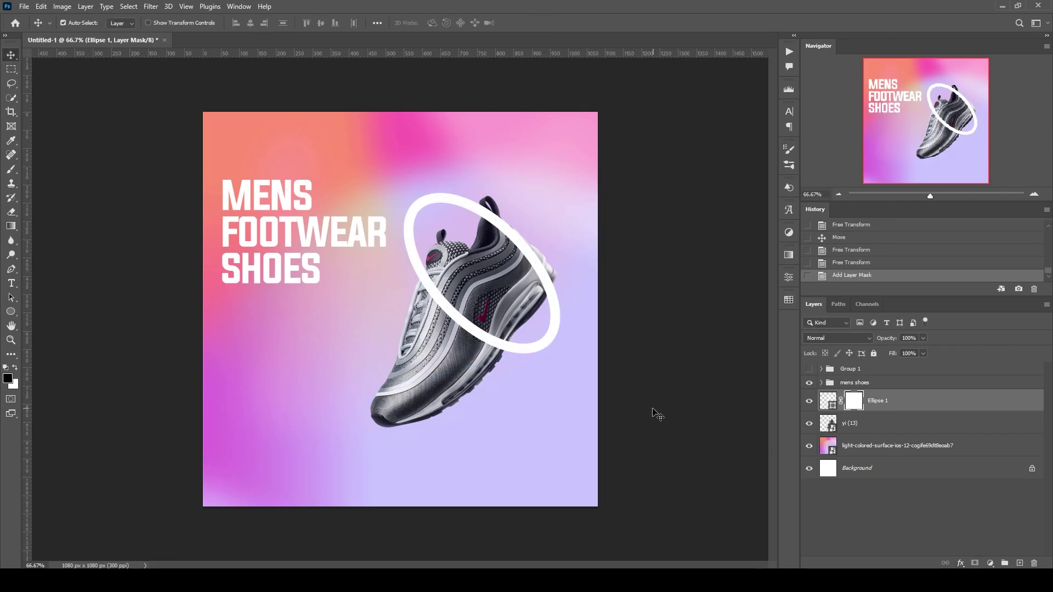
pyautogui.click(10, 171)
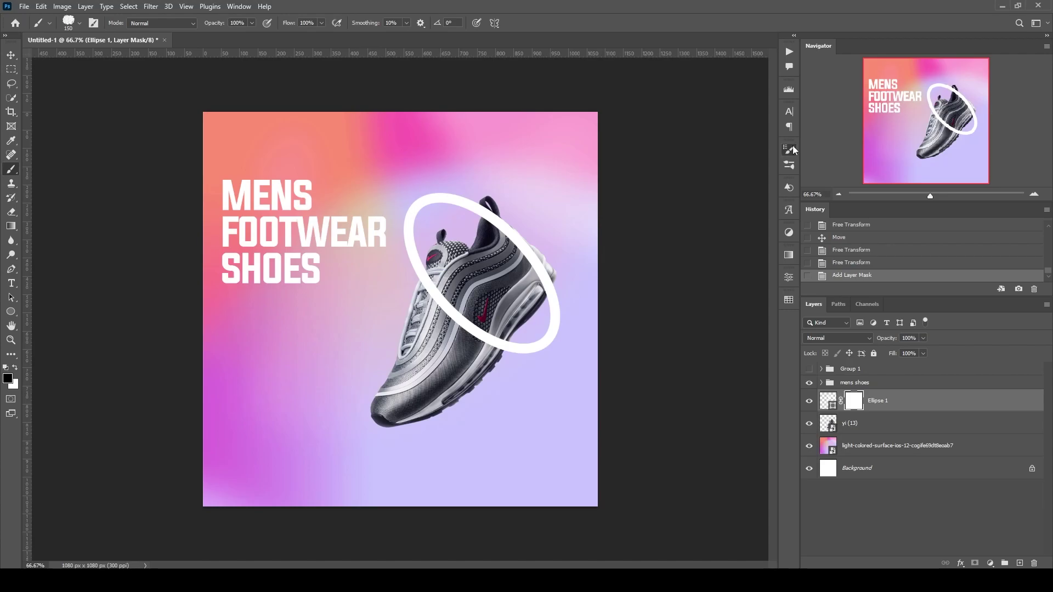
pyautogui.click(790, 149)
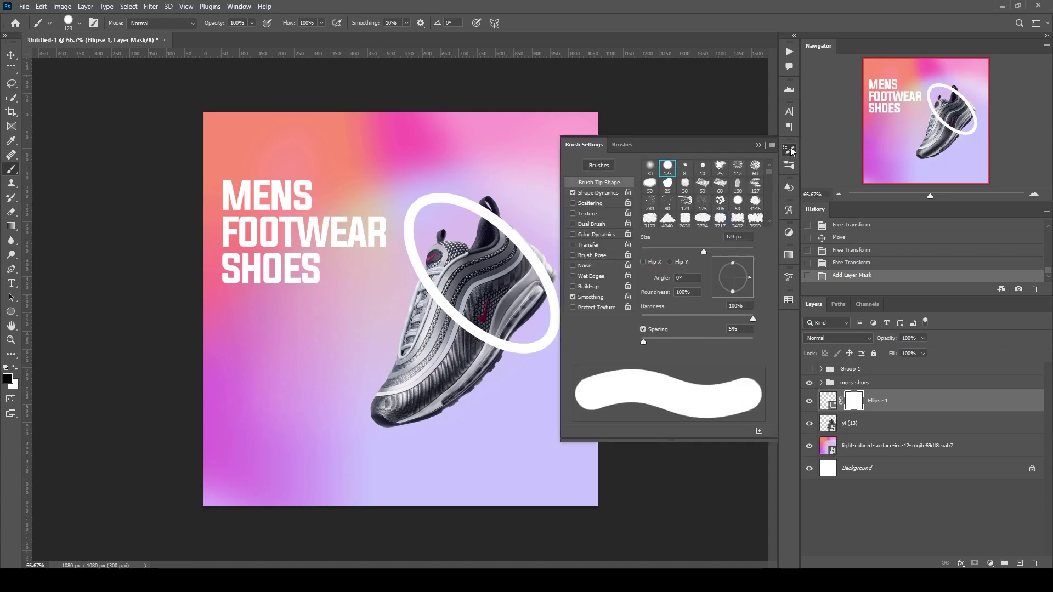
pyautogui.click(791, 152)
pyautogui.moveTo(421, 267); pyautogui.dragTo(447, 302)
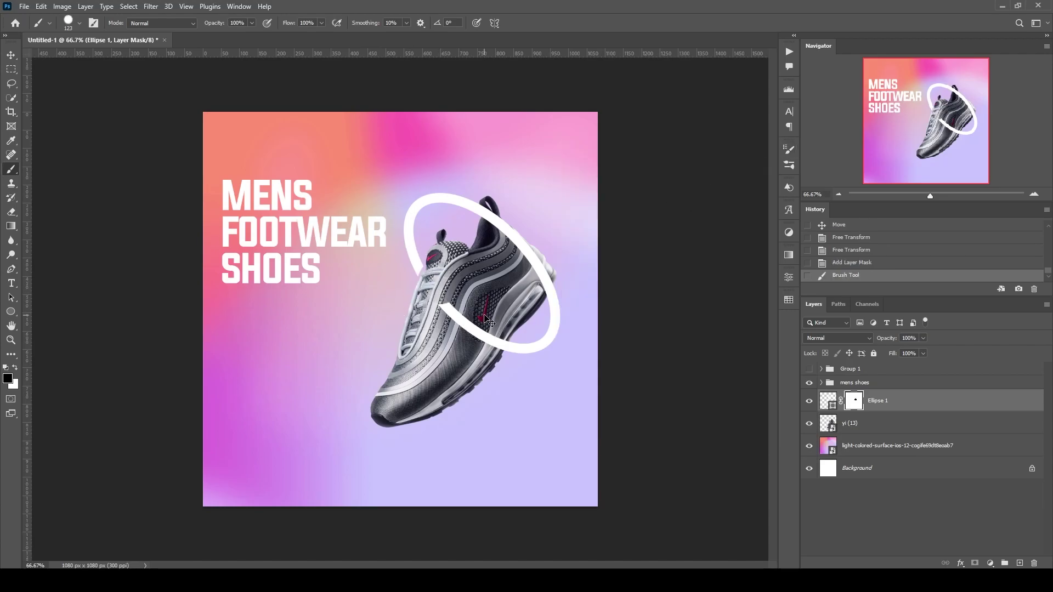
pyautogui.hotkey('ctrl', 'z')
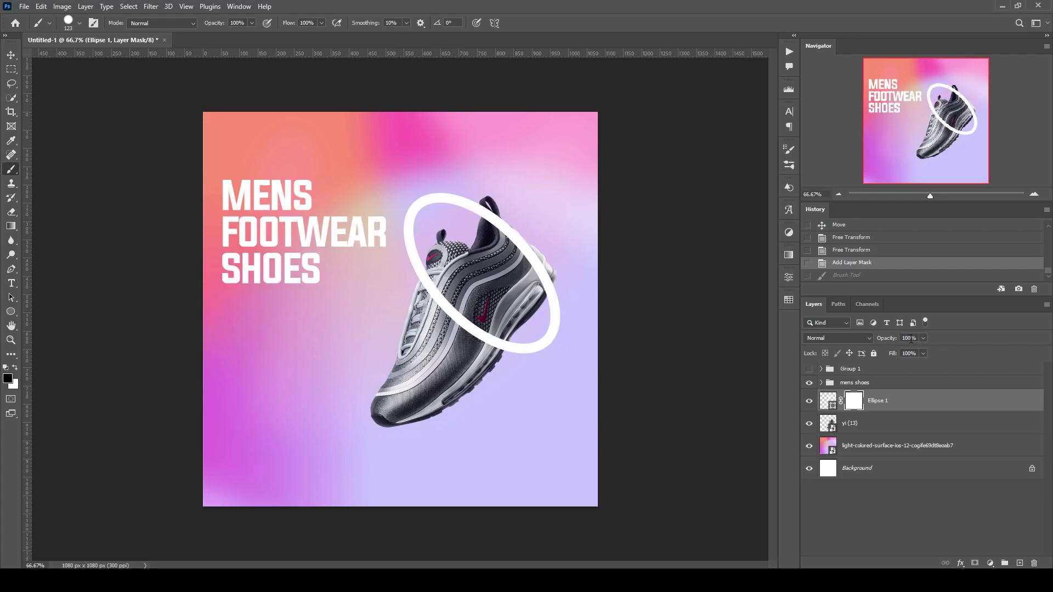
# - Paint out the ring where it crosses the shoe, previewing at 70% opacity, then restore 100%
pyautogui.moveTo(896, 341); pyautogui.dragTo(880, 341)
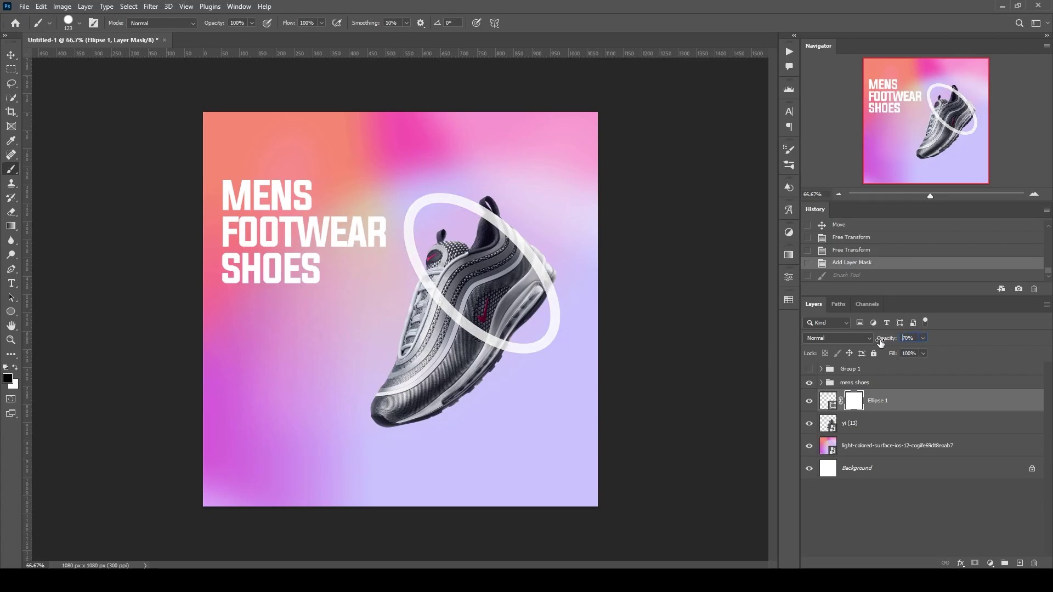
pyautogui.click(1037, 194)
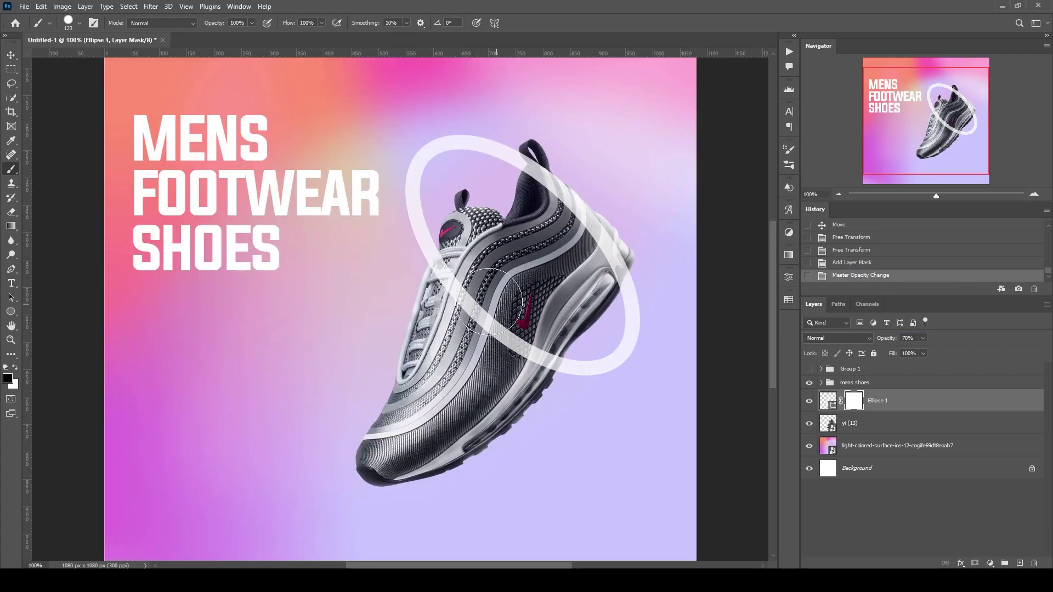
pyautogui.moveTo(442, 253)
pyautogui.mouseDown()
pyautogui.moveTo(483, 299)
pyautogui.moveTo(466, 307)
pyautogui.moveTo(532, 354)
pyautogui.mouseUp()
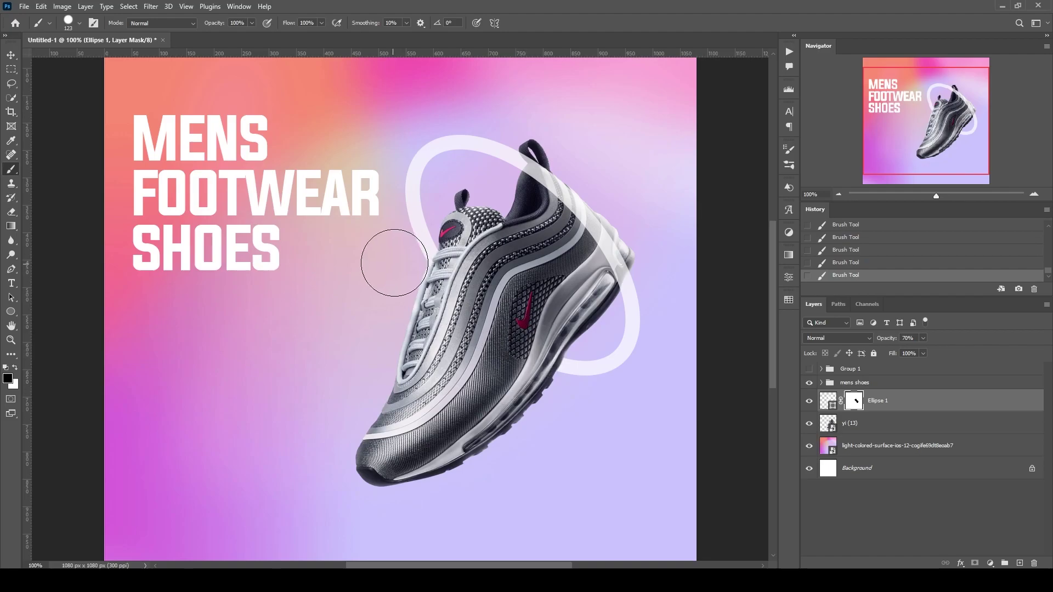
pyautogui.moveTo(887, 338); pyautogui.dragTo(977, 362)
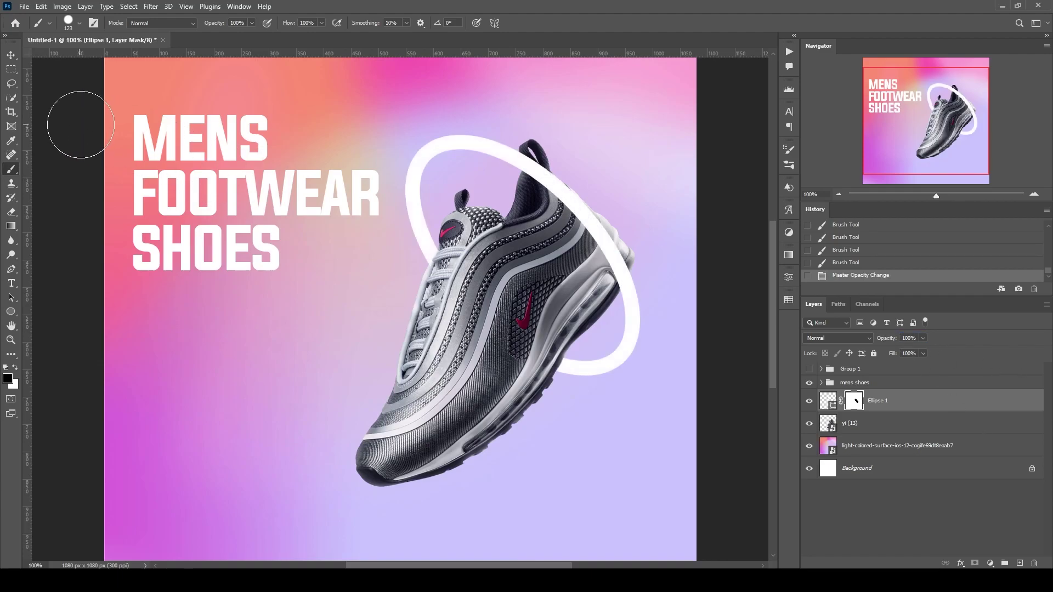
pyautogui.click(11, 55)
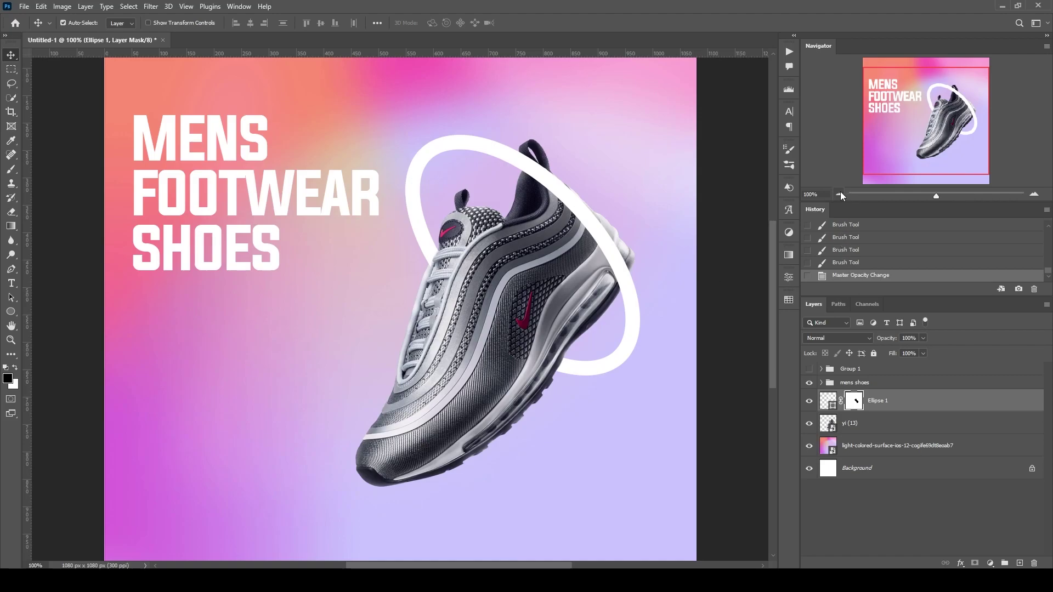
pyautogui.scroll(-3, 423, 482)
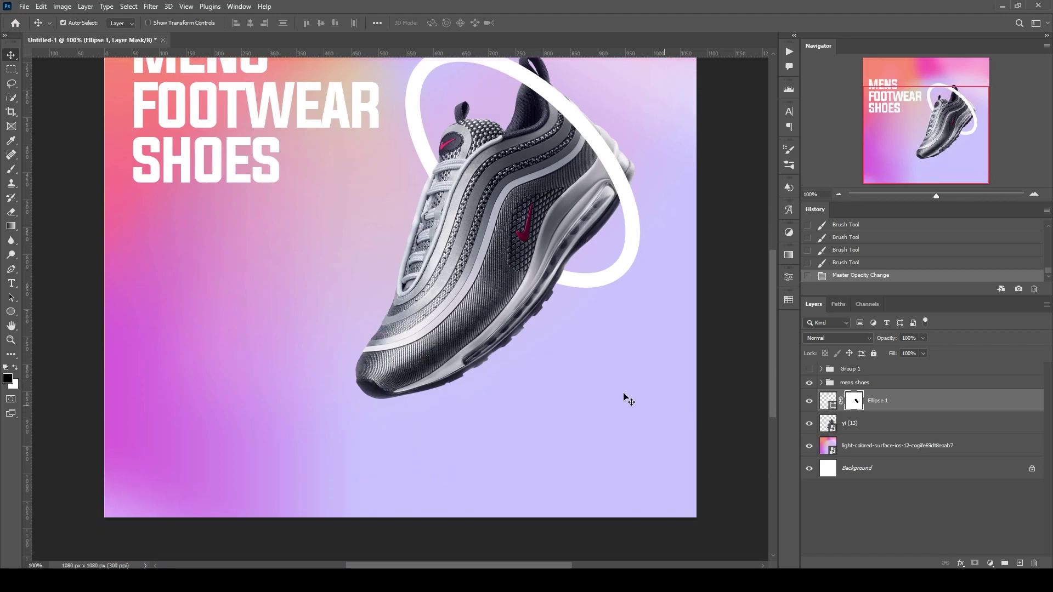
# - Show the Nike logo in Group 1, shrink it and move it above the headline
pyautogui.click(821, 369)
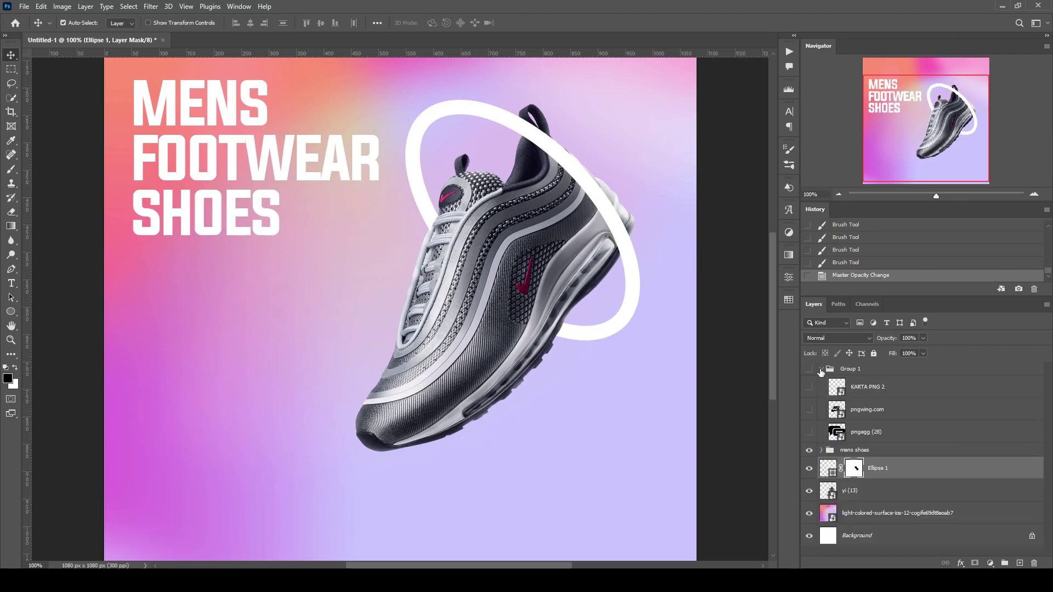
pyautogui.click(809, 411)
pyautogui.click(867, 410)
pyautogui.hotkey('ctrl', 't')
pyautogui.scroll(4, 623, 378)
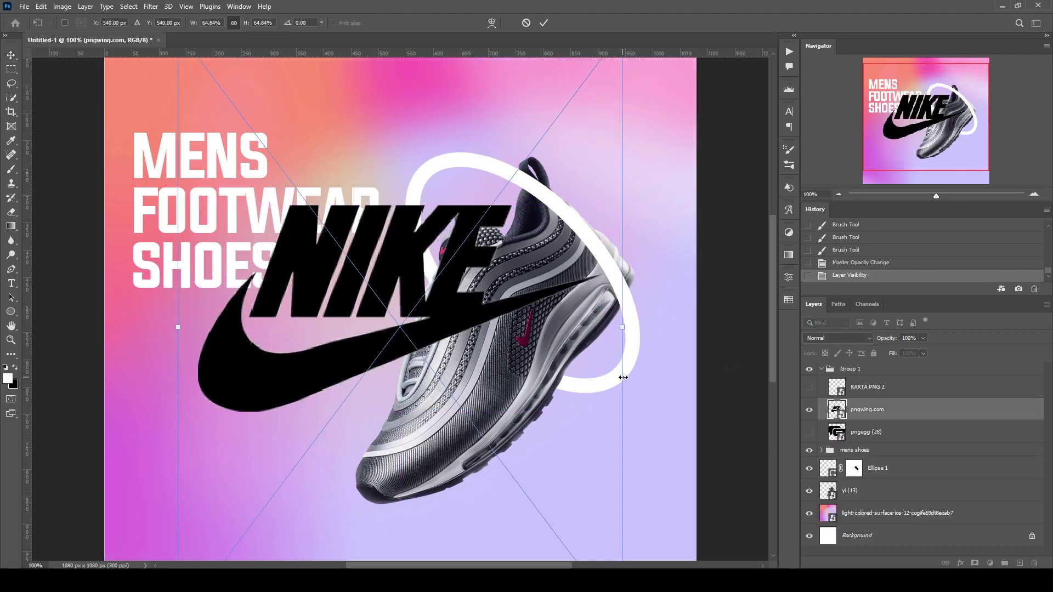
pyautogui.moveTo(625, 328); pyautogui.dragTo(478, 327)
pyautogui.scroll(4, 422, 362)
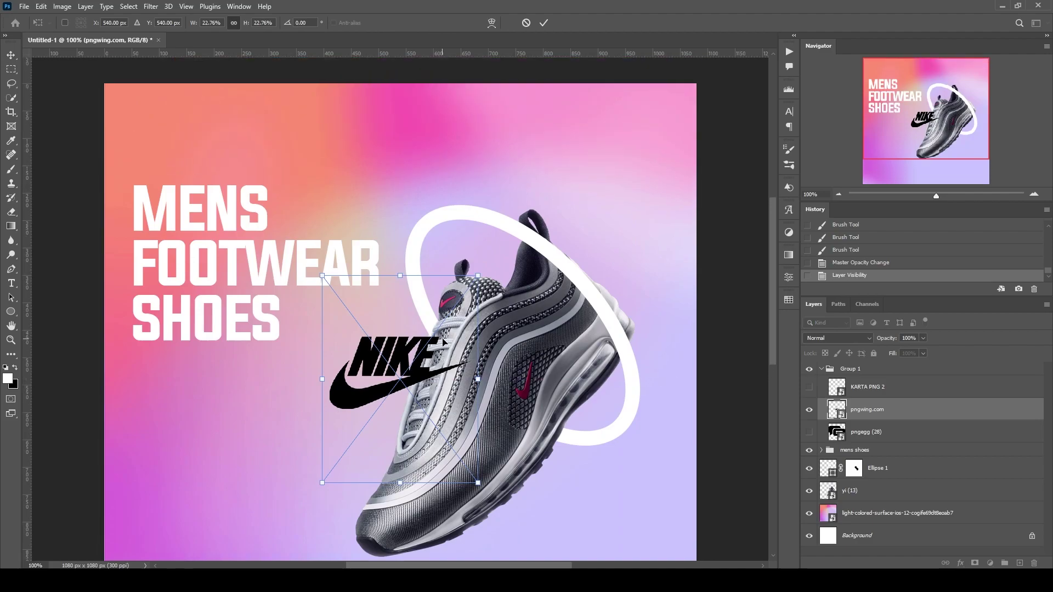
pyautogui.scroll(2, 423, 361)
pyautogui.moveTo(422, 362); pyautogui.dragTo(423, 147)
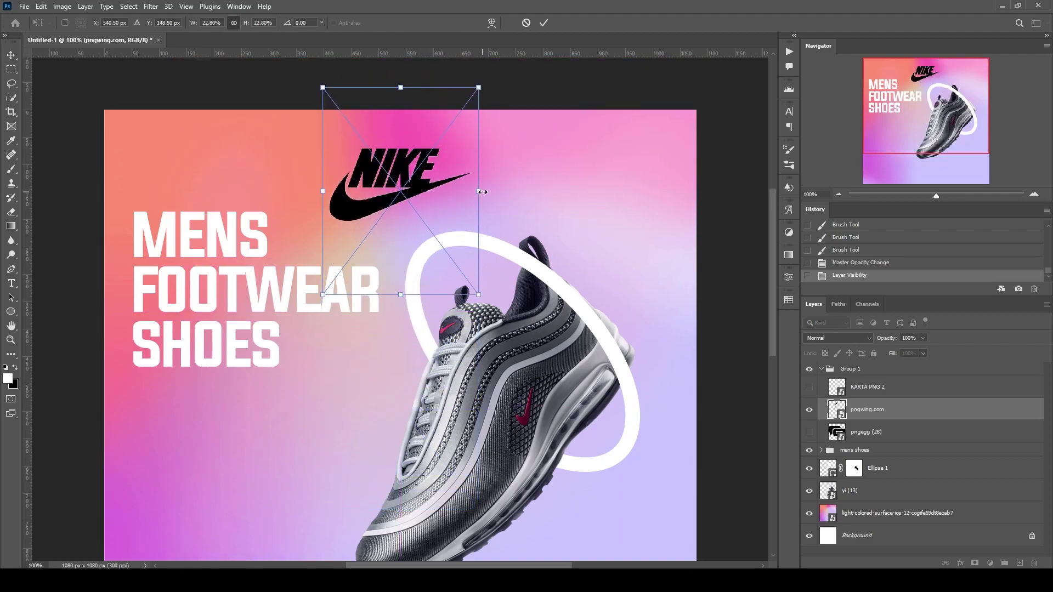
pyautogui.moveTo(481, 192)
pyautogui.mouseDown()
pyautogui.moveTo(435, 191)
pyautogui.moveTo(418, 175)
pyautogui.mouseUp()
pyautogui.click(542, 25)
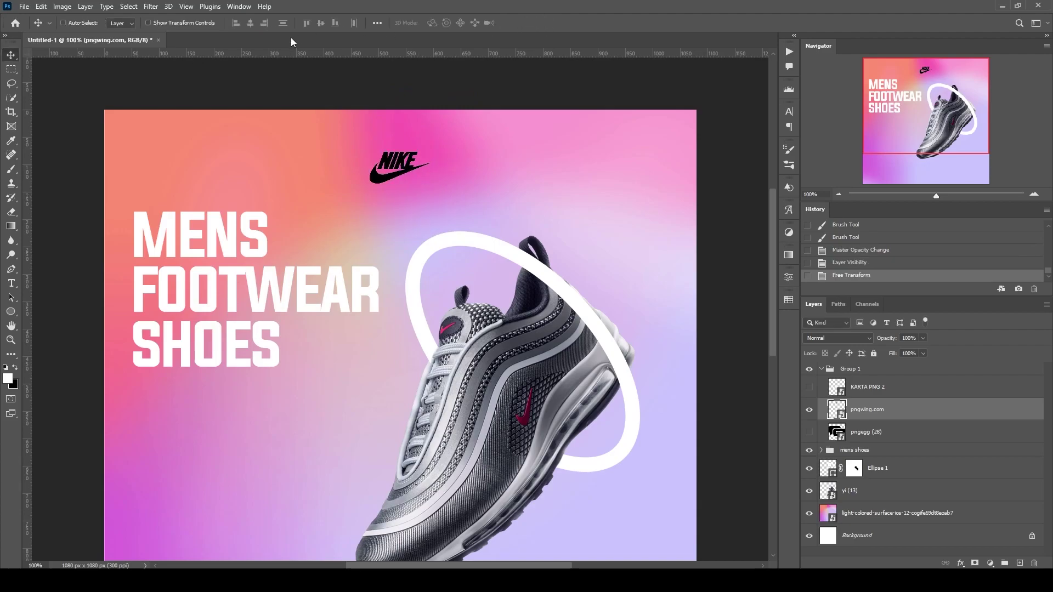
# - Center the logo horizontally on the canvas and make it white with a Color Overlay
pyautogui.hotkey('ctrl', 'a')
pyautogui.click(251, 22)
pyautogui.hotkey('ctrl', 'd')
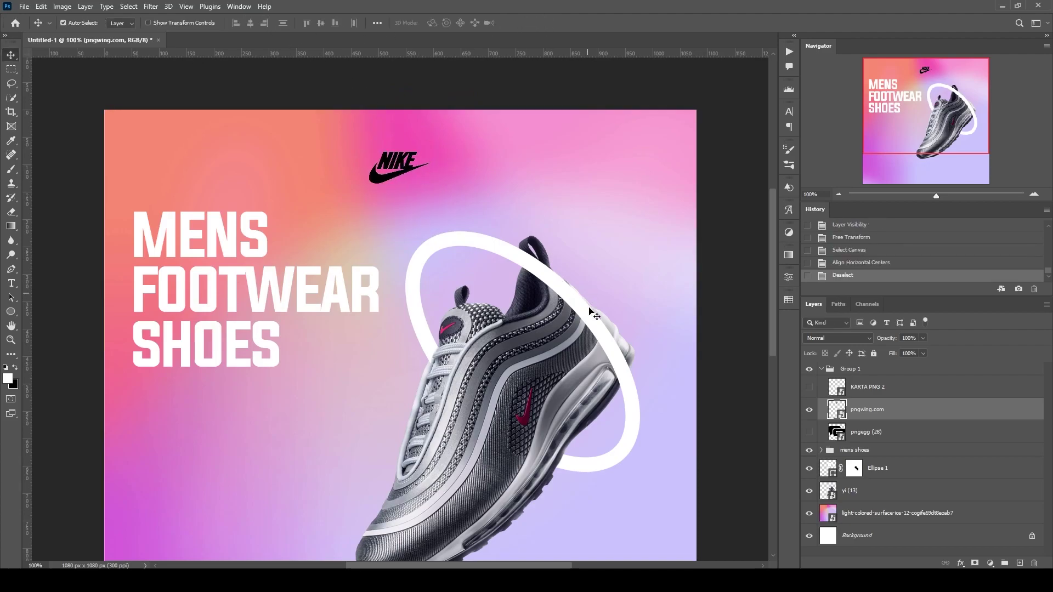
pyautogui.doubleClick(991, 415)
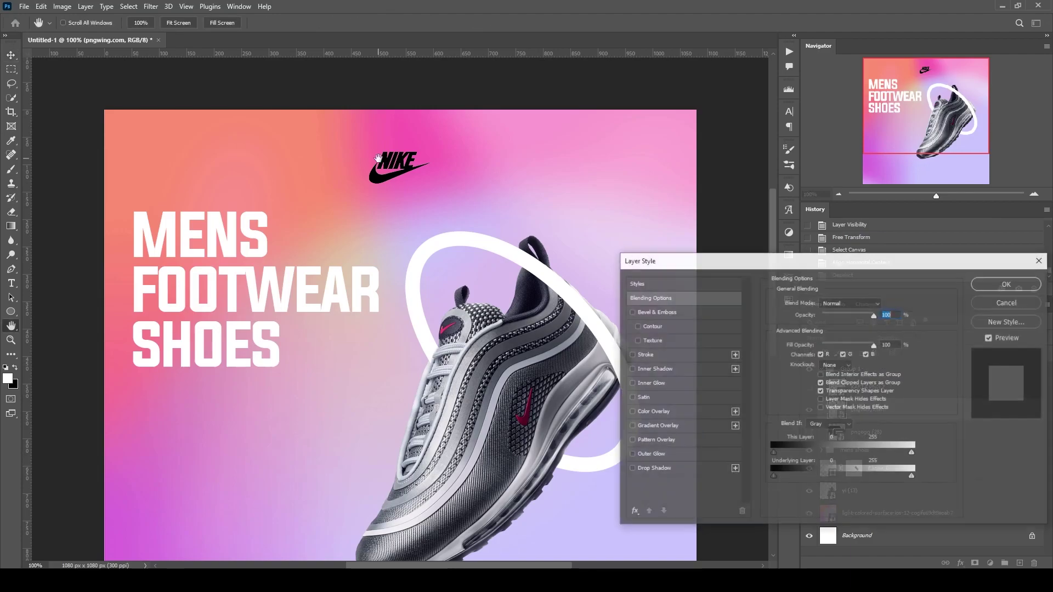
pyautogui.click(664, 413)
pyautogui.press('Return')
pyautogui.scroll(-3, 587, 392)
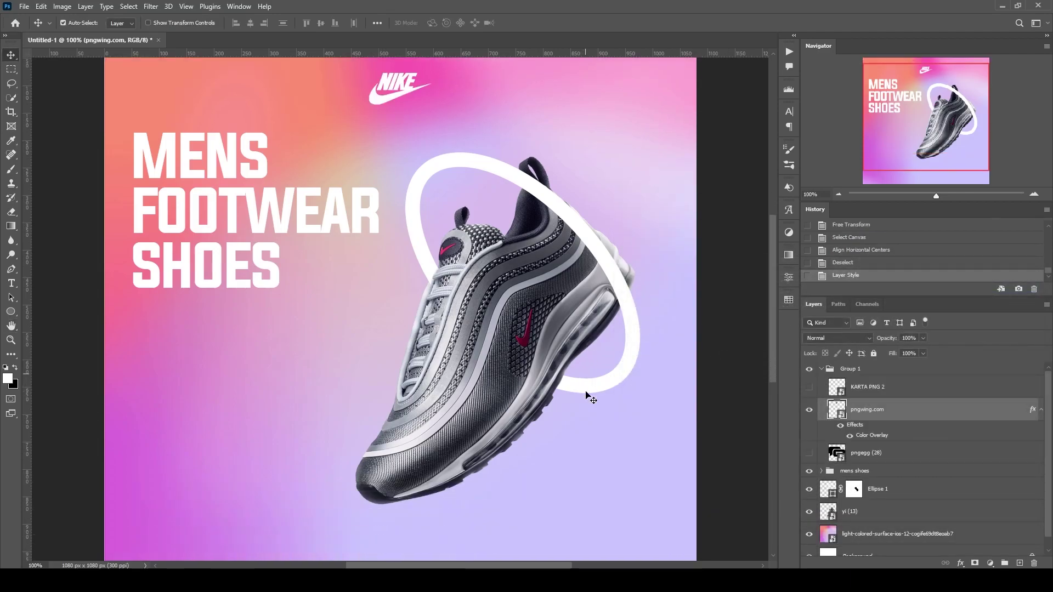
pyautogui.scroll(-3, 586, 393)
# - Show the speech-bubble graphic and shrink it to a small icon near the bottom
pyautogui.click(809, 453)
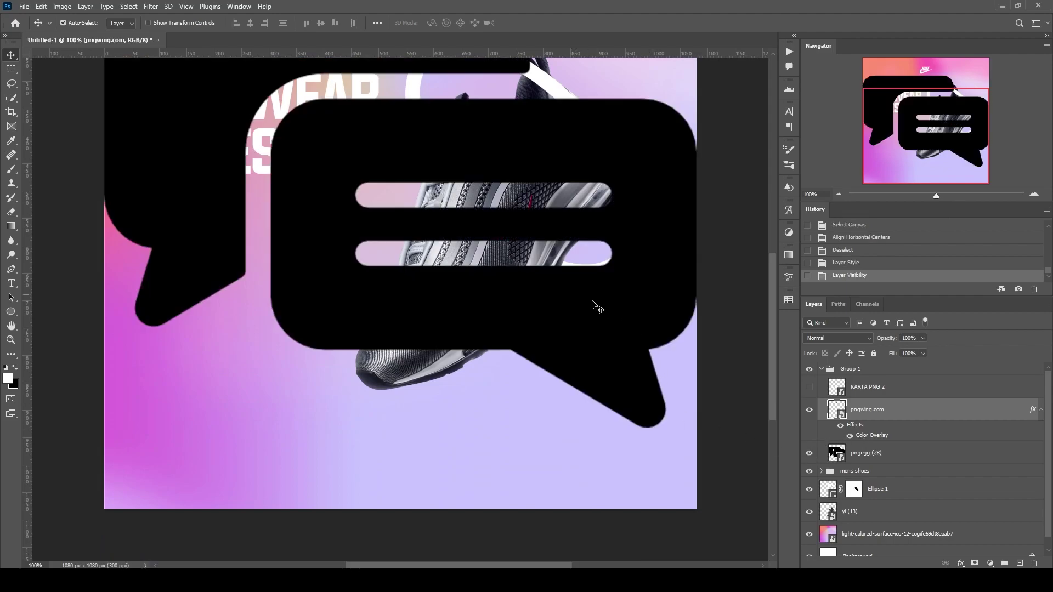
pyautogui.click(888, 459)
pyautogui.hotkey('ctrl', 't')
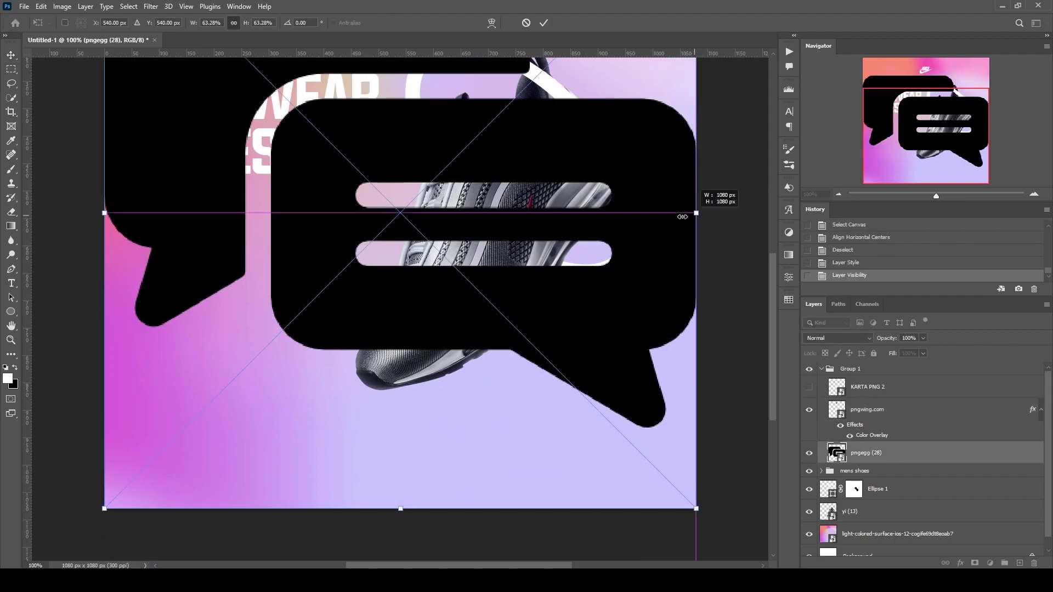
pyautogui.moveTo(692, 218)
pyautogui.mouseDown()
pyautogui.moveTo(439, 220)
pyautogui.moveTo(411, 457)
pyautogui.moveTo(514, 462)
pyautogui.mouseUp()
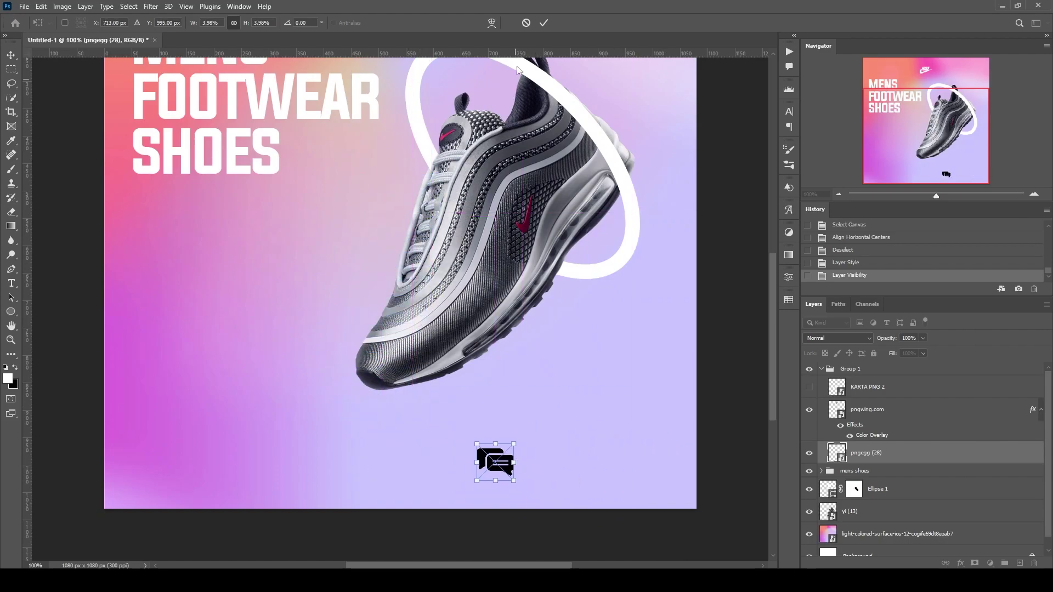
pyautogui.click(542, 23)
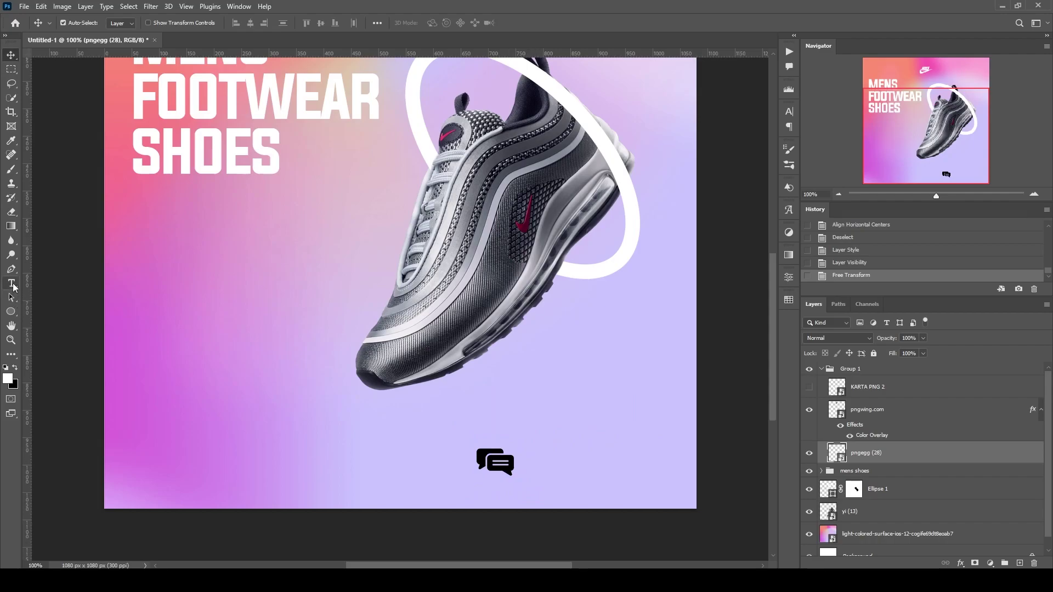
# - Add WEBSITE.COM text at 11 pt beside the chat icon
pyautogui.click(11, 283)
pyautogui.click(543, 460)
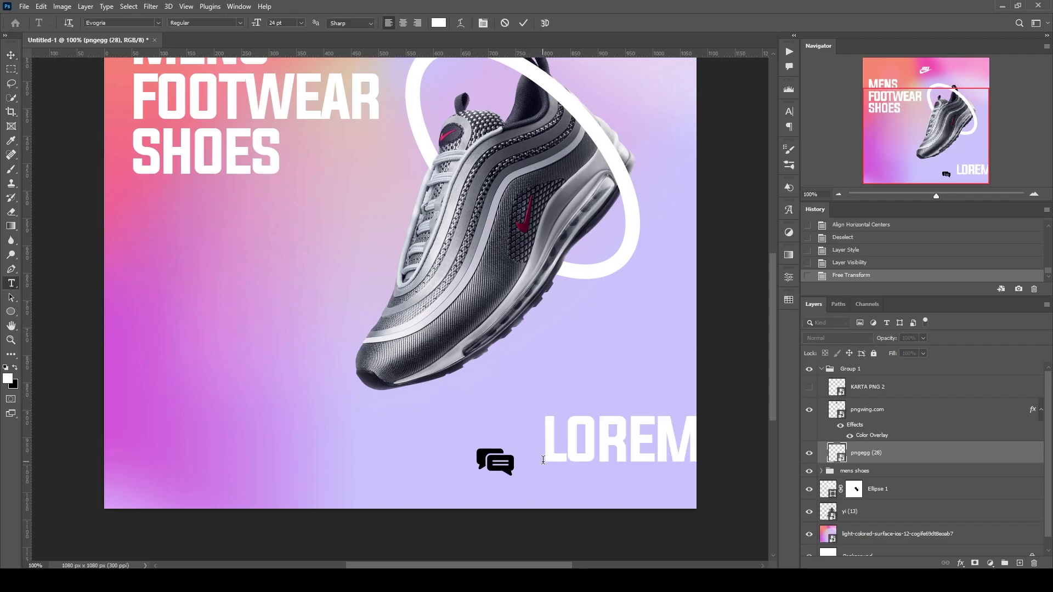
pyautogui.write('WE')
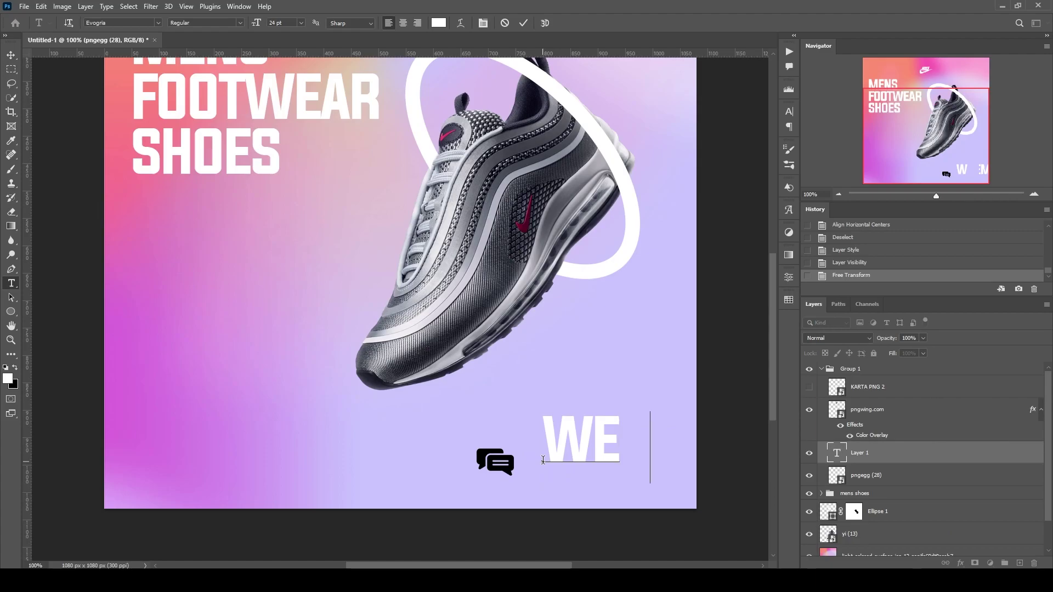
pyautogui.write('BSITE')
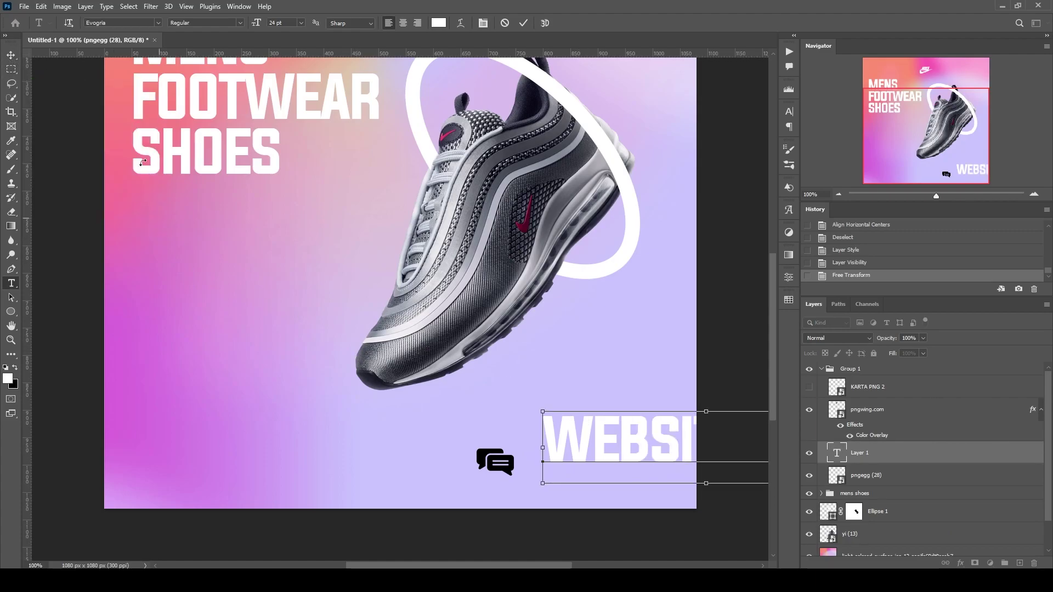
pyautogui.hotkey('ctrl', 'a')
pyautogui.moveTo(256, 21); pyautogui.dragTo(249, 21)
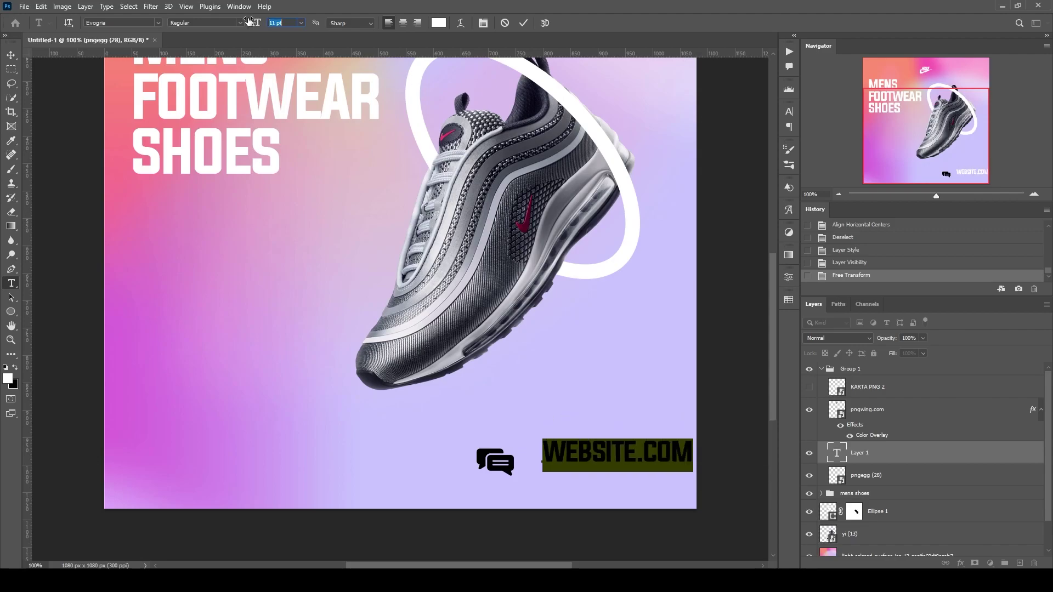
pyautogui.click(614, 454)
pyautogui.moveTo(613, 477); pyautogui.dragTo(599, 487)
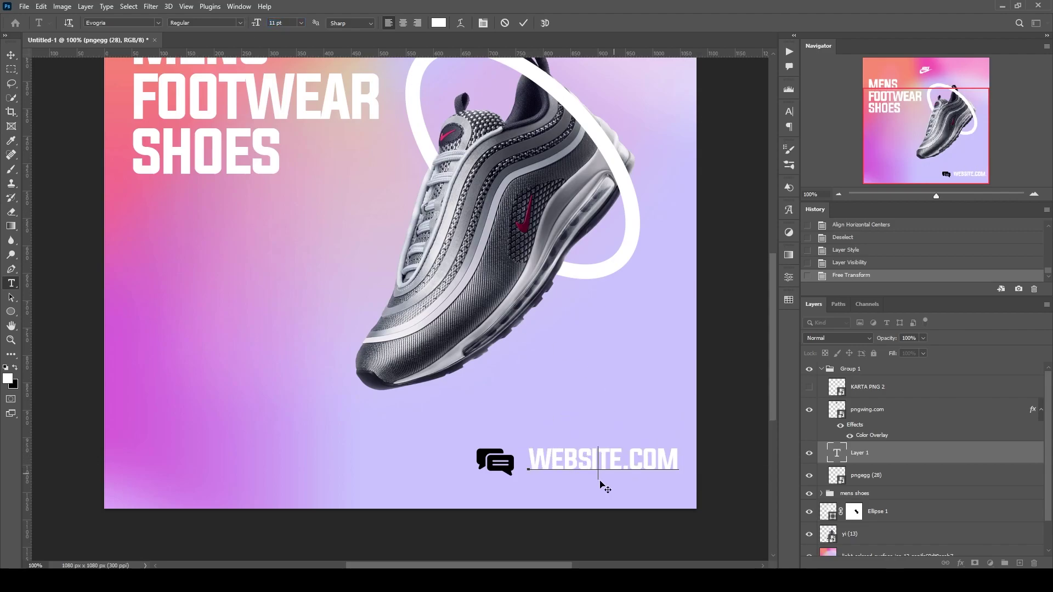
pyautogui.click(524, 23)
# - Move the chat icon next to WEBSITE.COM
pyautogui.click(924, 477)
pyautogui.hotkey('ctrl', 't')
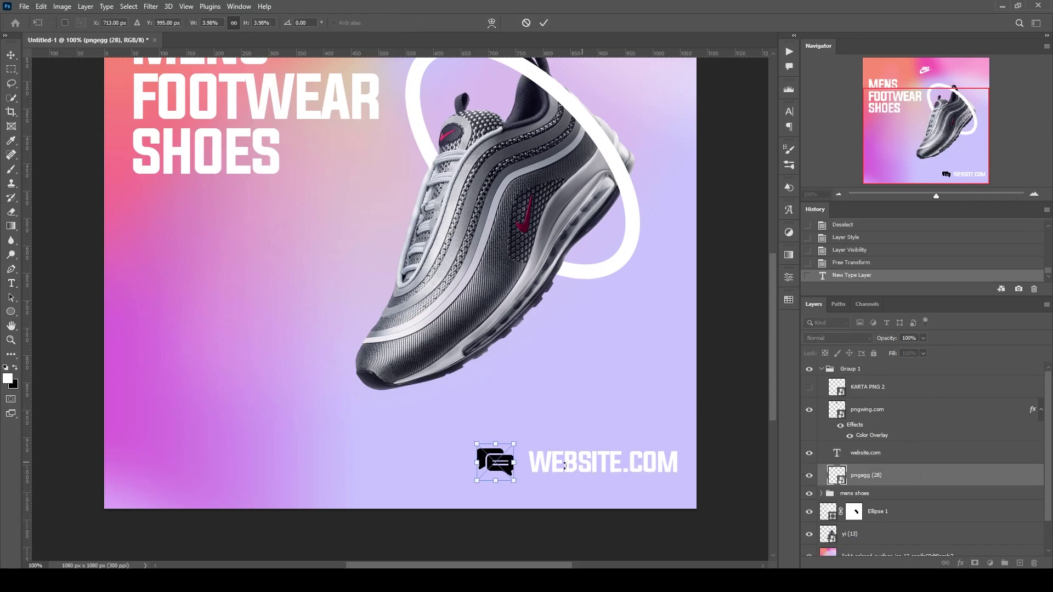
pyautogui.moveTo(508, 466); pyautogui.dragTo(516, 467)
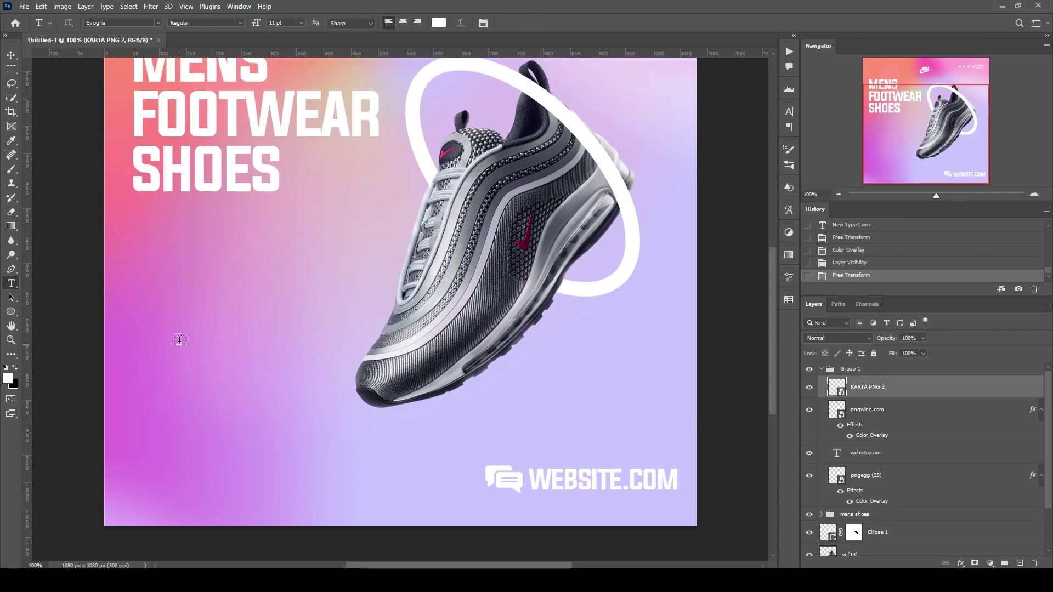
# - Draw a 149 × 67 px rectangle left of the shoe and place a duplicate just below it
pyautogui.click(11, 312)
pyautogui.click(60, 311)
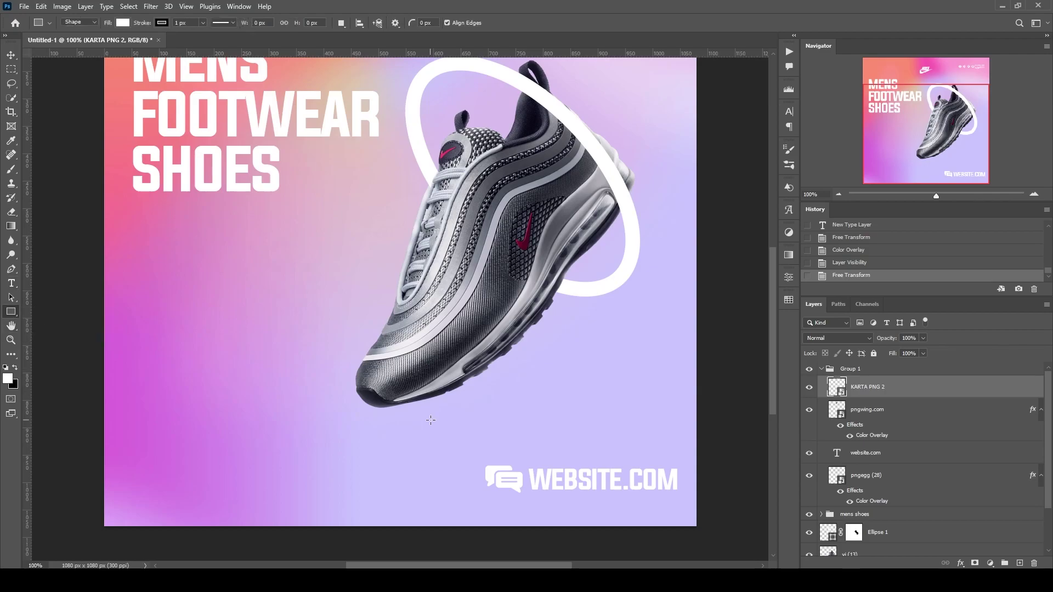
pyautogui.click(822, 369)
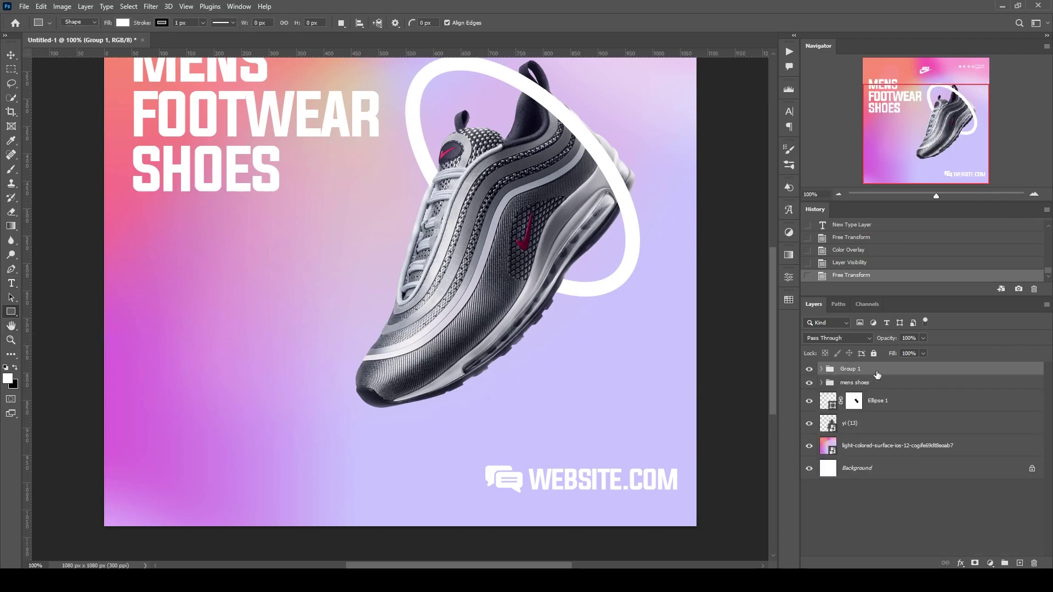
pyautogui.moveTo(137, 324); pyautogui.dragTo(220, 360)
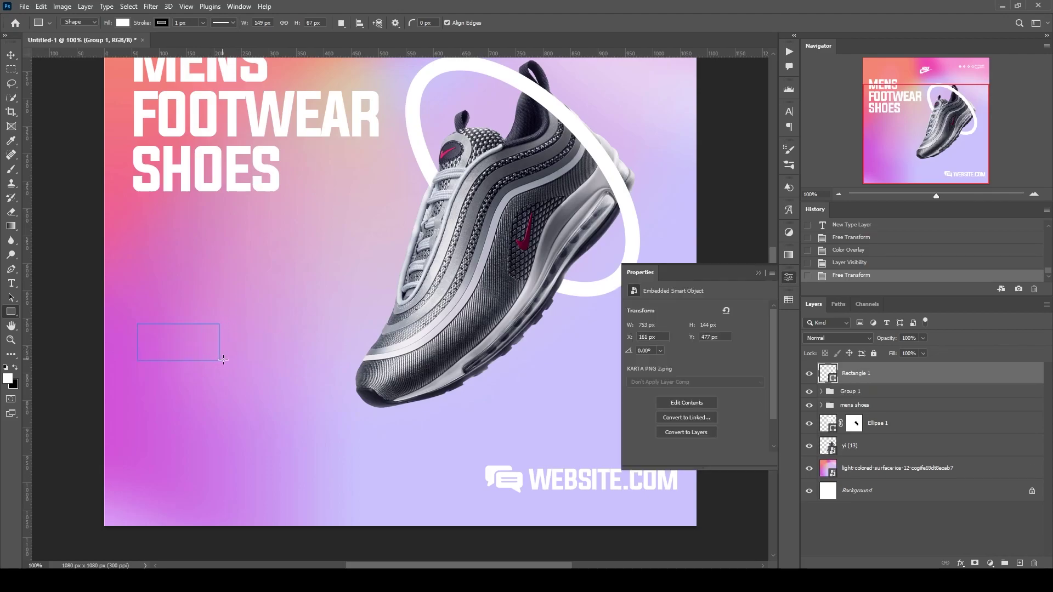
pyautogui.click(790, 280)
pyautogui.moveTo(855, 373); pyautogui.dragTo(1019, 563)
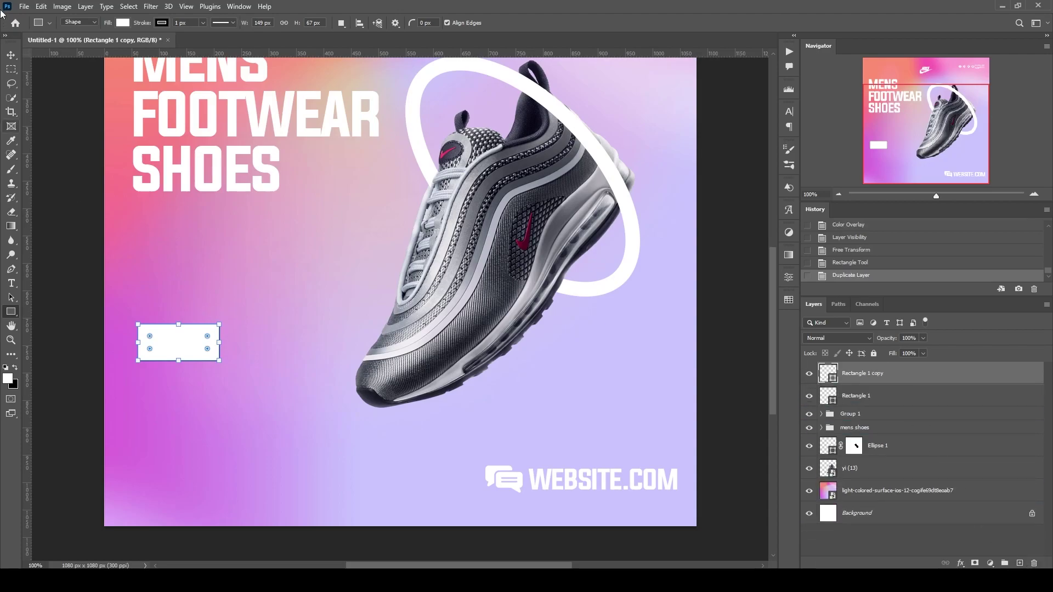
pyautogui.click(11, 55)
pyautogui.moveTo(204, 345); pyautogui.dragTo(203, 382)
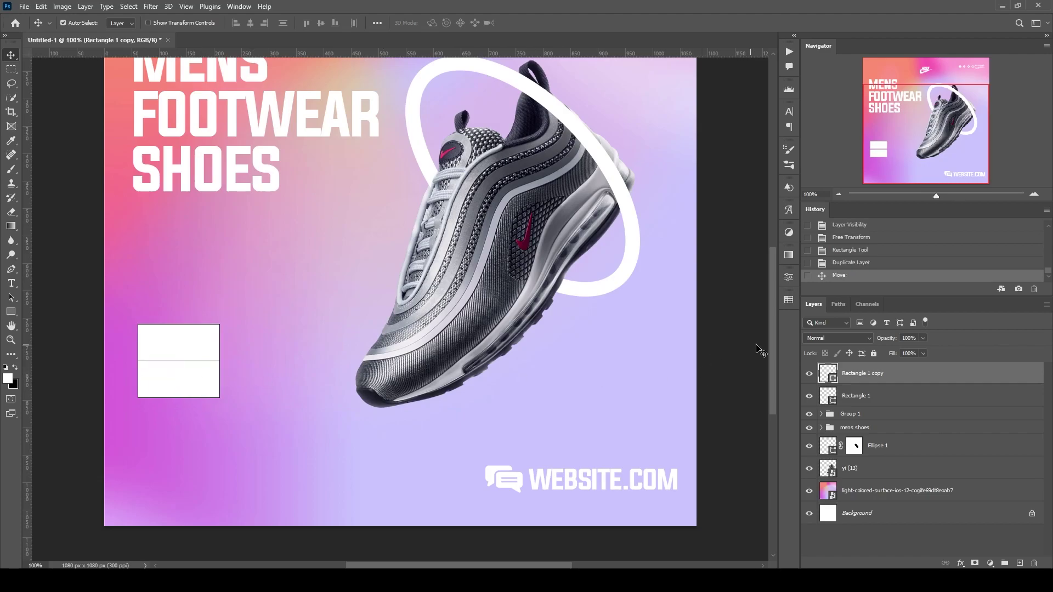
# - Fill the lower box black and remove the outline from the upper white box
pyautogui.click(790, 278)
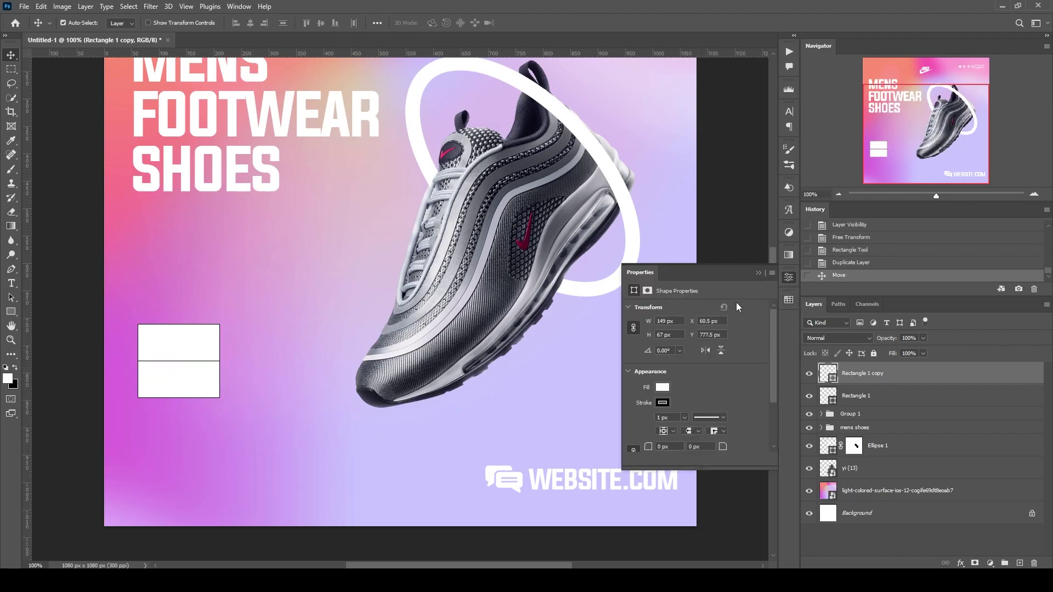
pyautogui.click(662, 387)
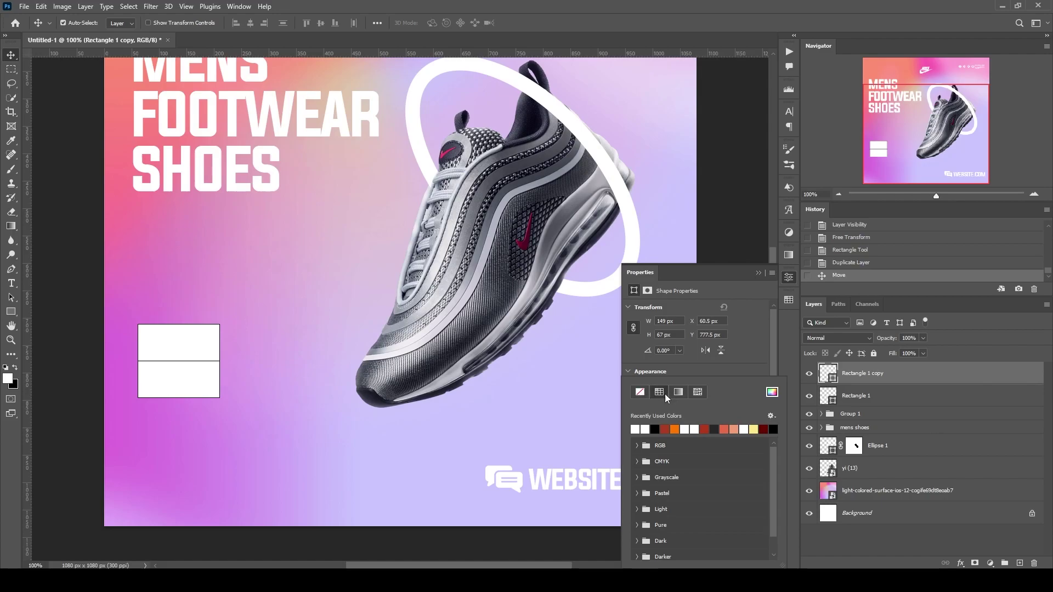
pyautogui.click(657, 430)
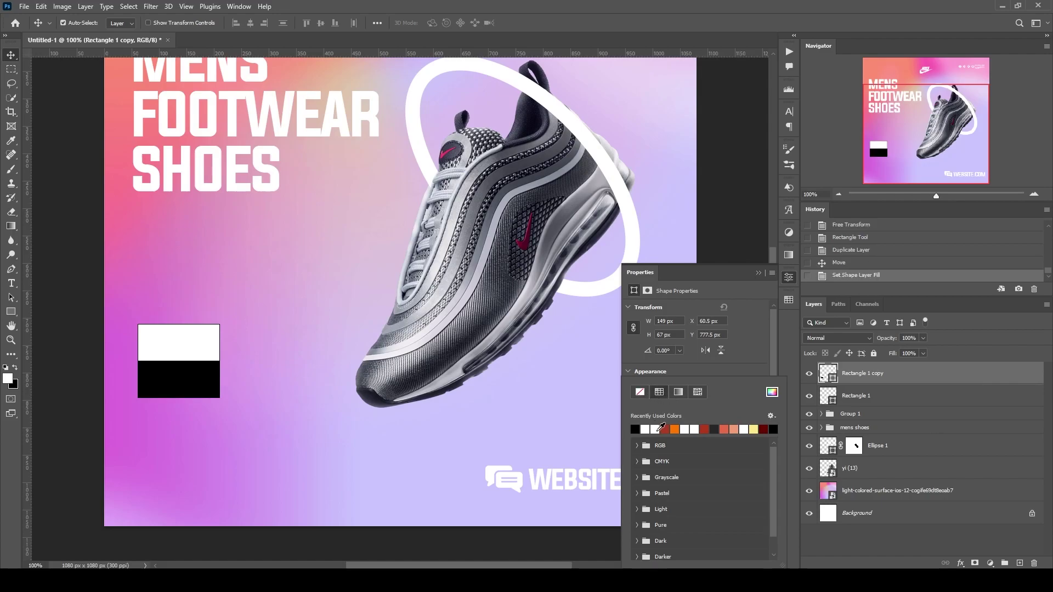
pyautogui.click(739, 348)
pyautogui.click(830, 396)
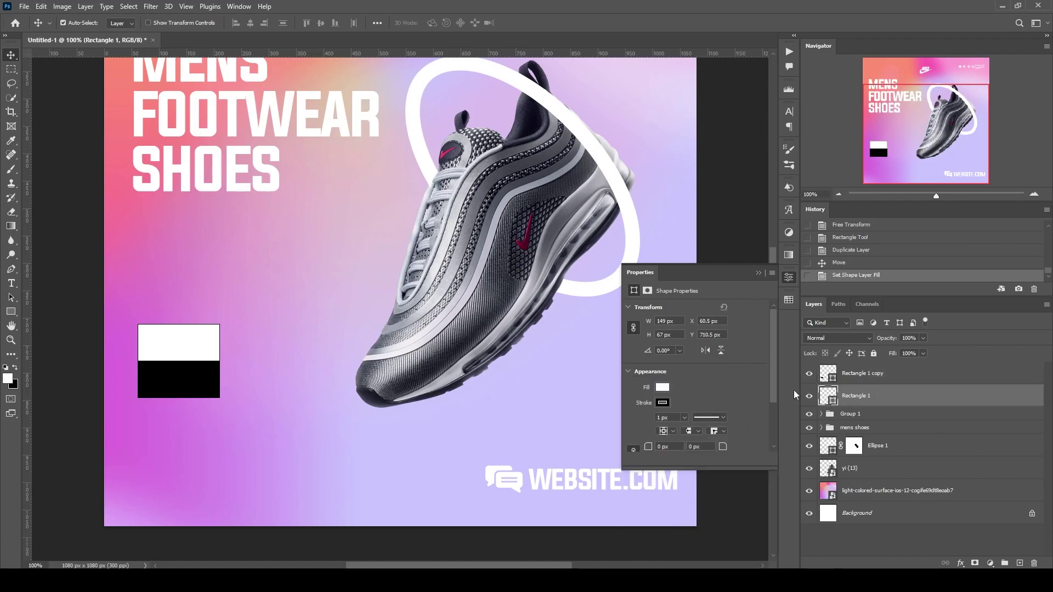
pyautogui.click(663, 402)
pyautogui.click(747, 367)
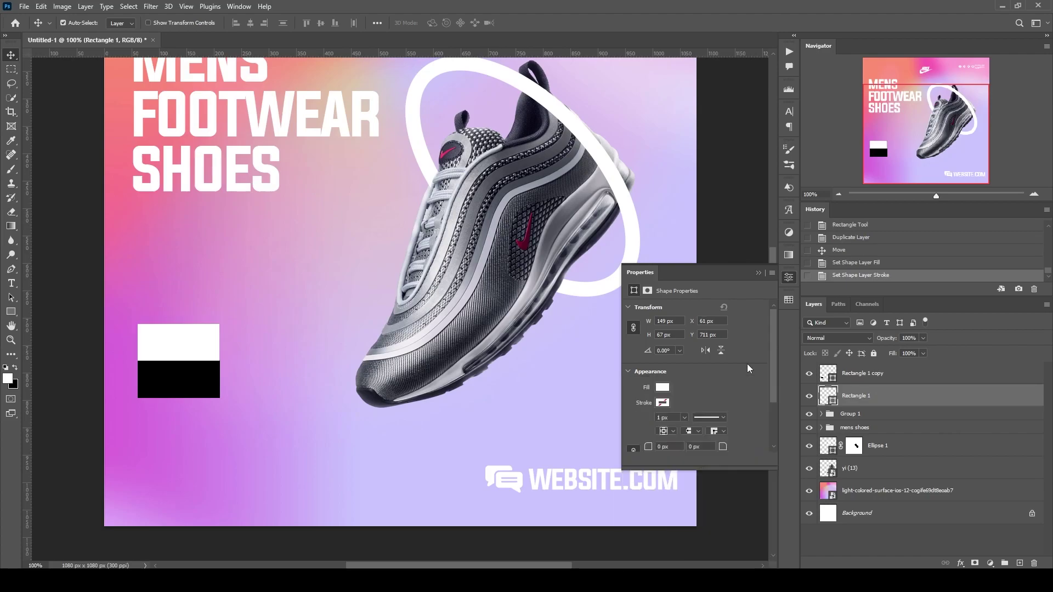
pyautogui.click(789, 277)
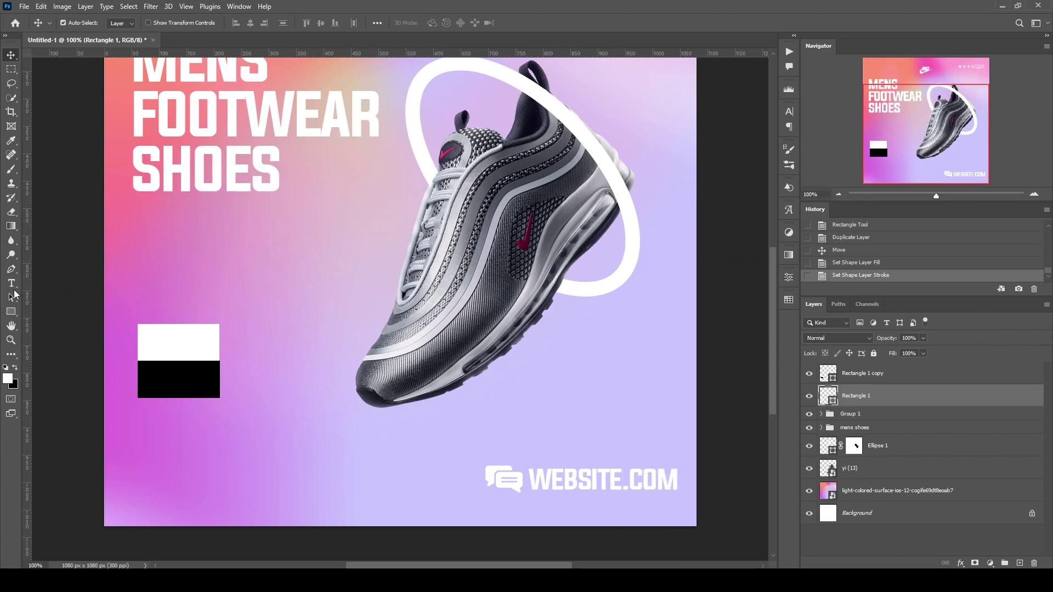
# - Add black '50%' text inside the white box
pyautogui.click(12, 283)
pyautogui.click(238, 274)
pyautogui.write('50')
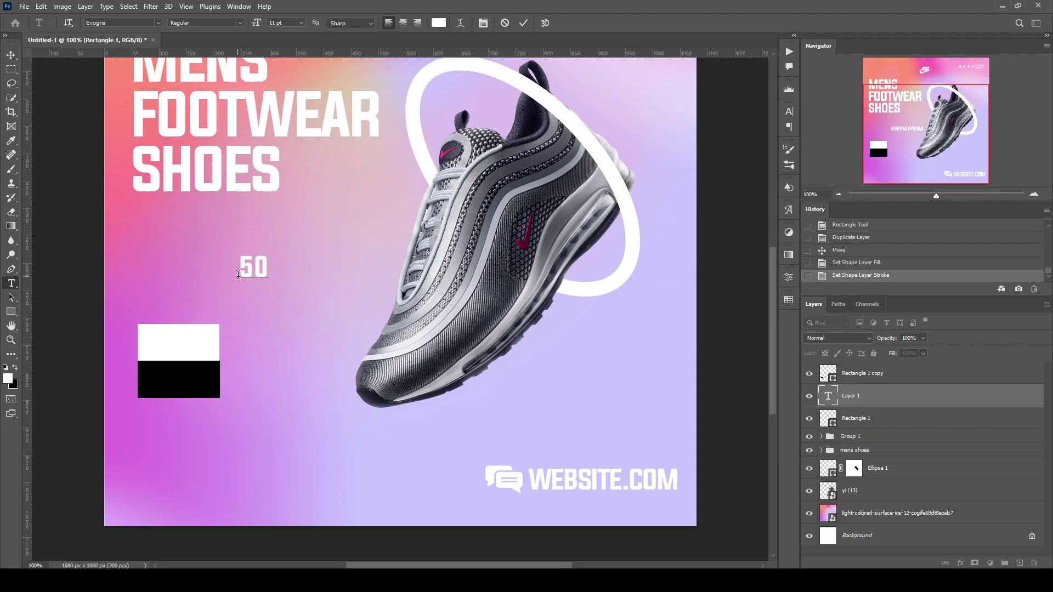
pyautogui.write('%')
pyautogui.moveTo(271, 296); pyautogui.dragTo(181, 372)
pyautogui.hotkey('ctrl', 'a')
pyautogui.click(14, 369)
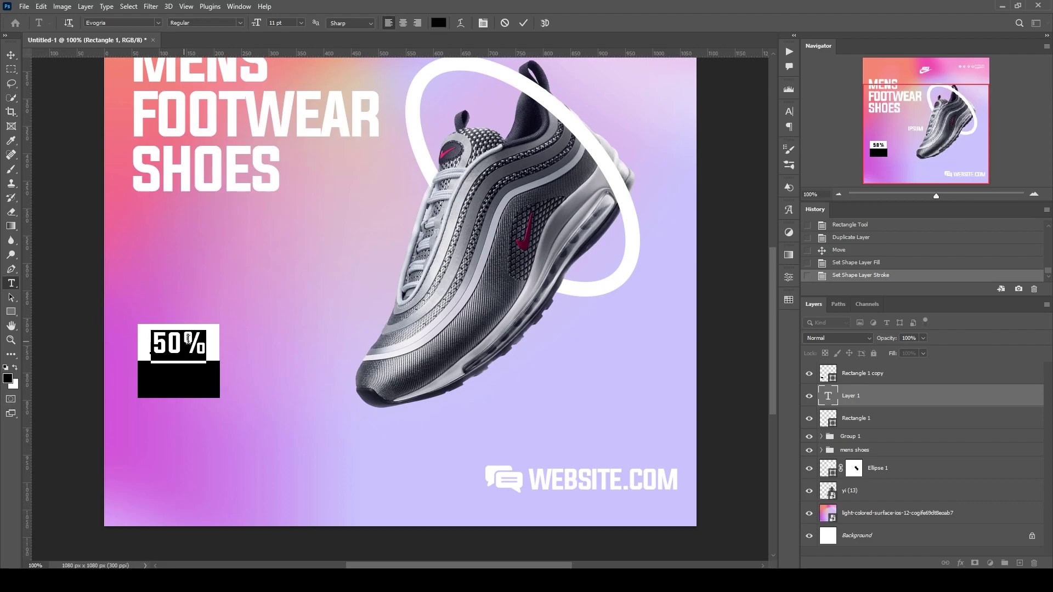
pyautogui.click(523, 23)
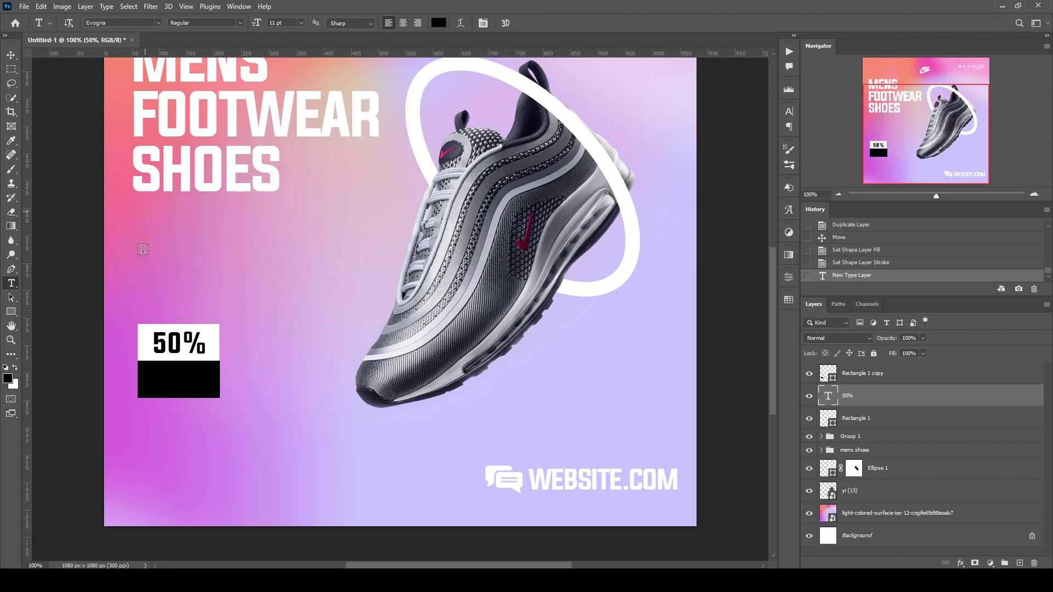
# - Enlarge the 50% text from 11 to 13 pt and nudge it into place
pyautogui.doubleClick(207, 327)
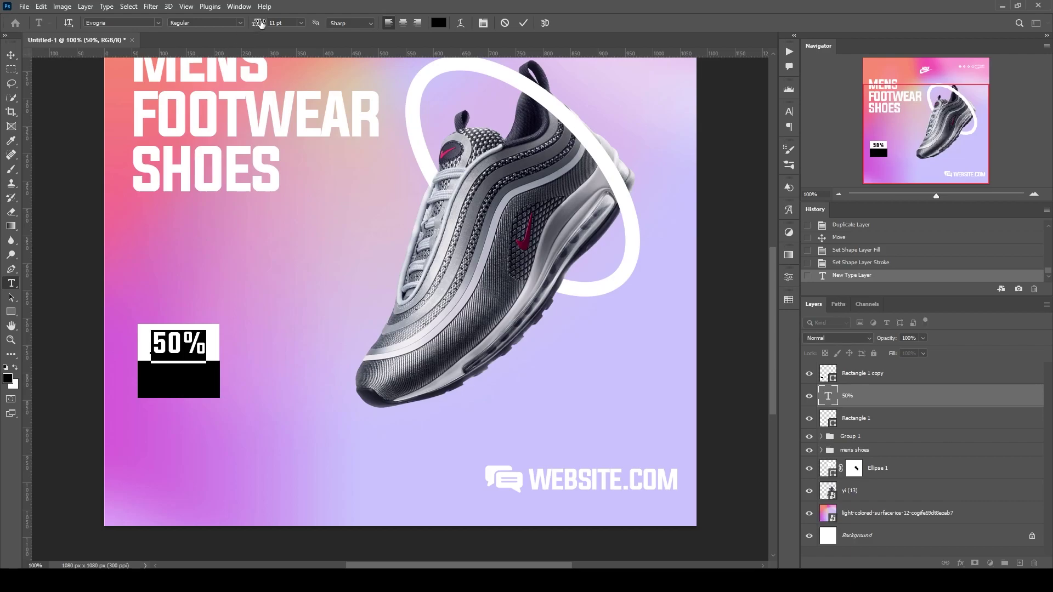
pyautogui.moveTo(261, 24); pyautogui.dragTo(262, 23)
pyautogui.click(11, 55)
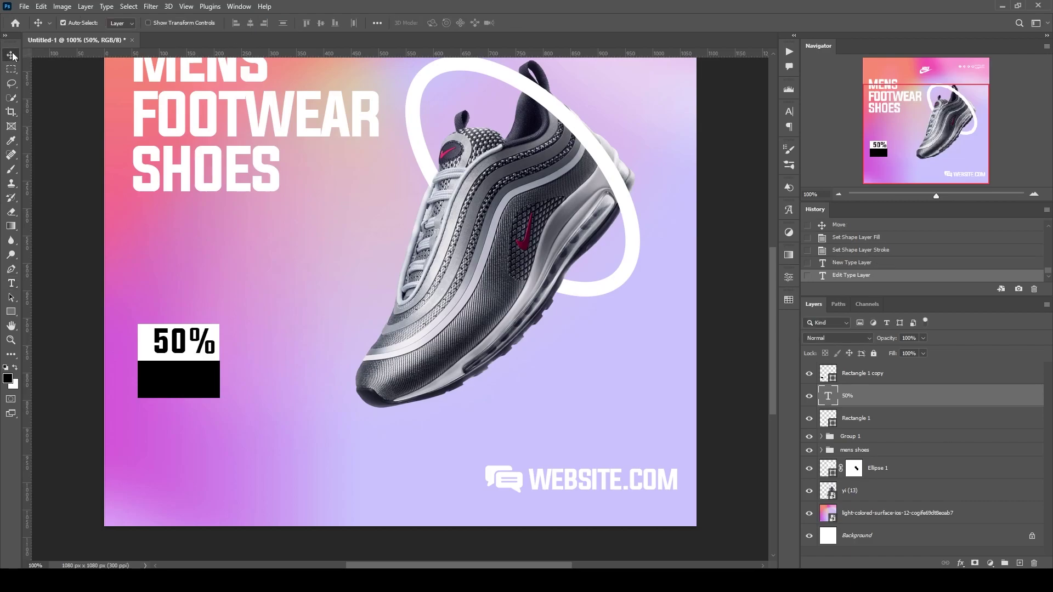
pyautogui.hotkey('shift', 'Left')
pyautogui.press('Right')
pyautogui.press('Right')
pyautogui.press('Right')
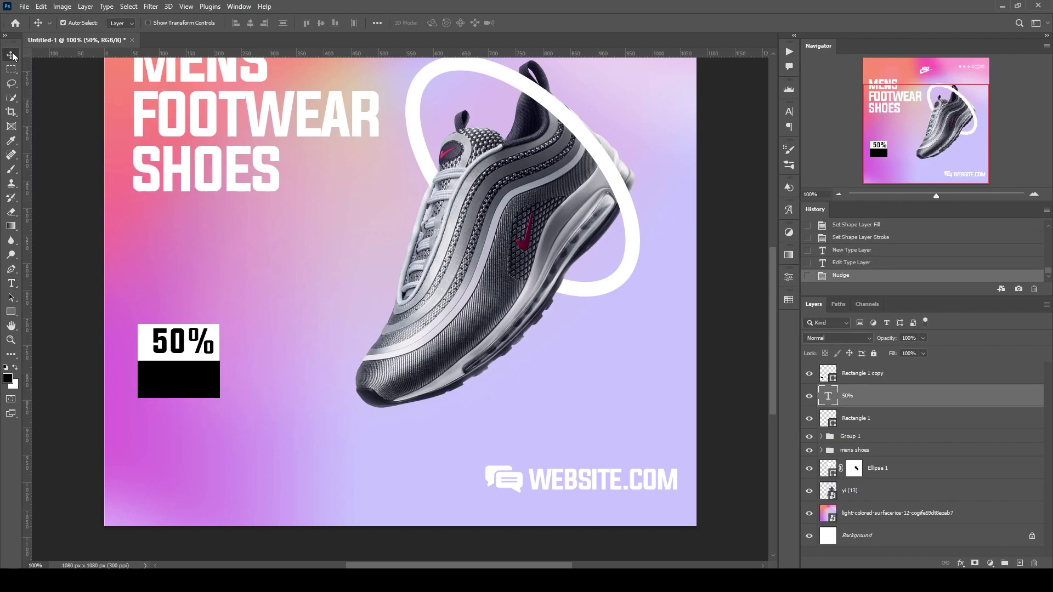
pyautogui.press('Right')
pyautogui.press('Right')
pyautogui.press('Right')
pyautogui.press('Right')
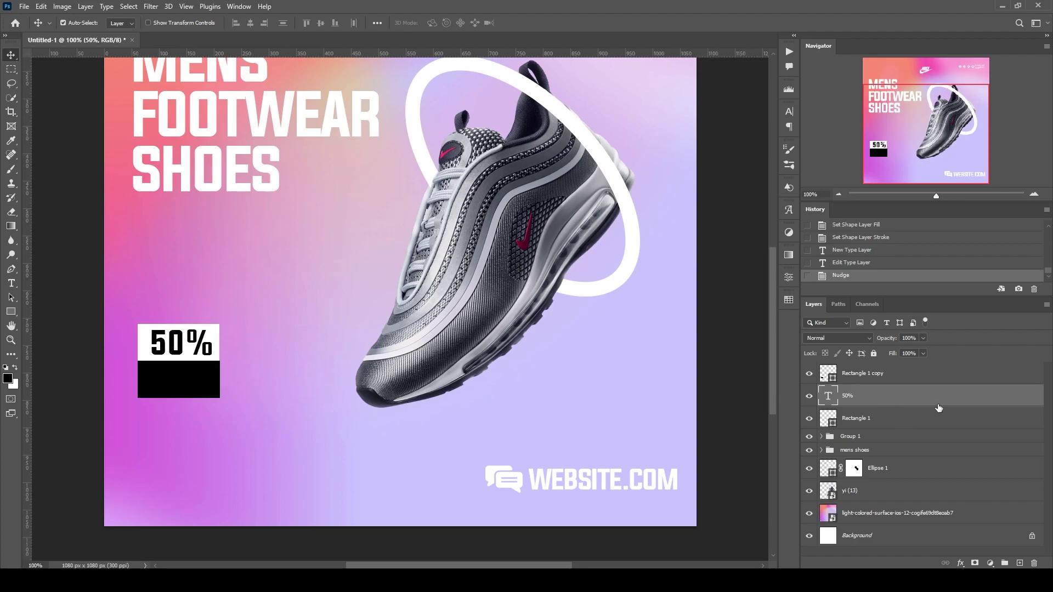
# - Duplicate the 50% text layer and rewrite the copy as OFF
pyautogui.hotkey('ctrl', 'j')
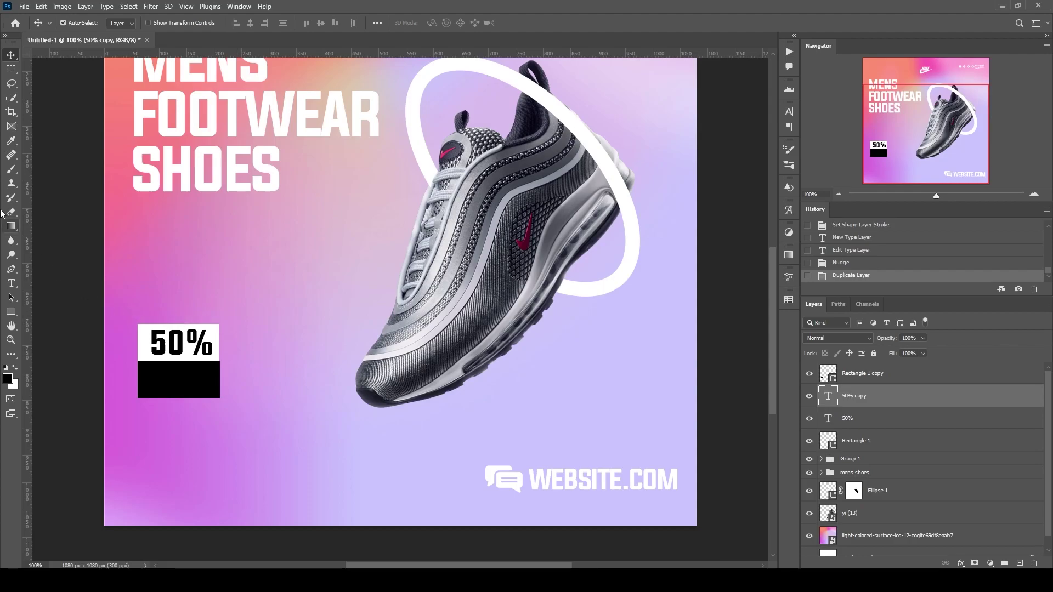
pyautogui.click(12, 288)
pyautogui.doubleClick(179, 335)
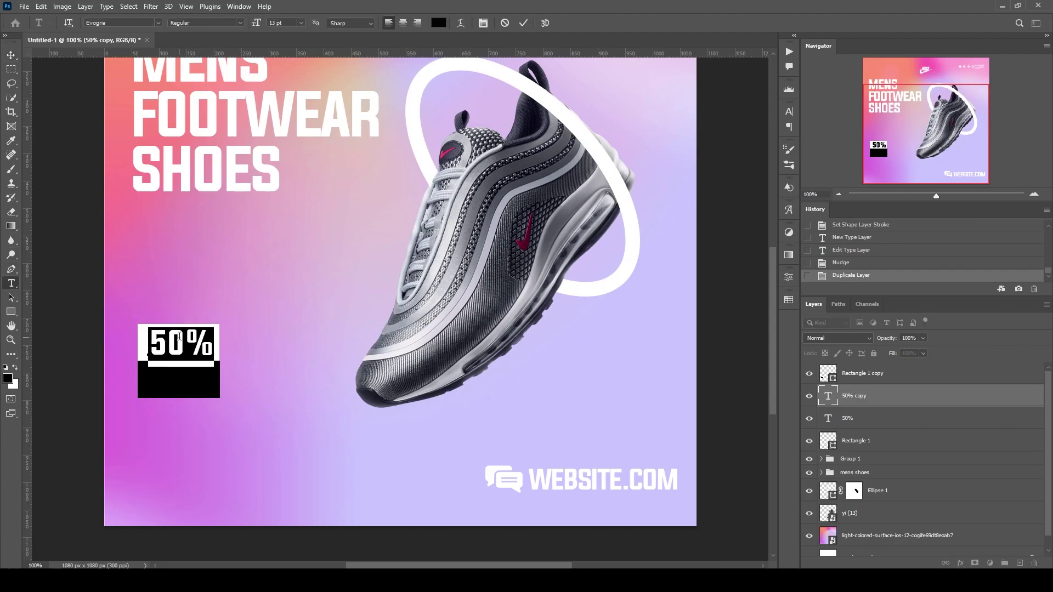
pyautogui.write('60')
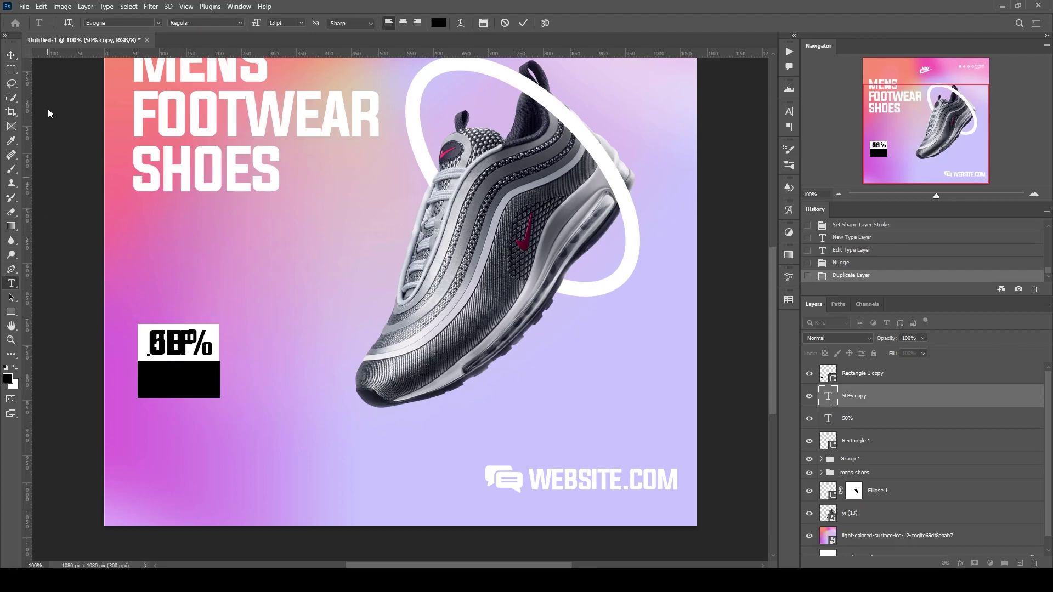
pyautogui.click(15, 57)
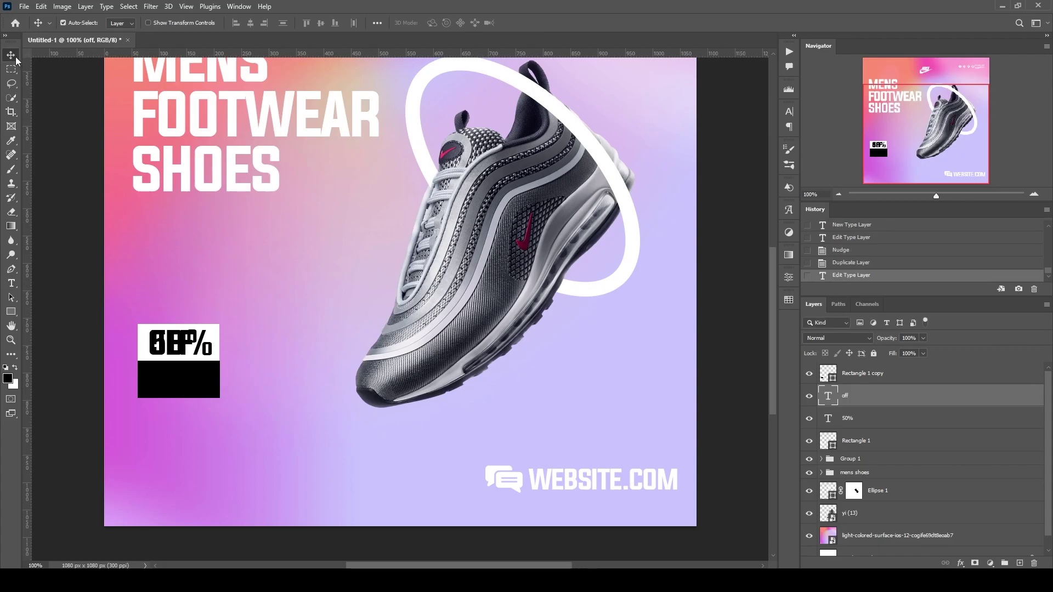
# - Make OFF white, nudge it down, and move its layer above the black box
pyautogui.click(10, 285)
pyautogui.doubleClick(169, 346)
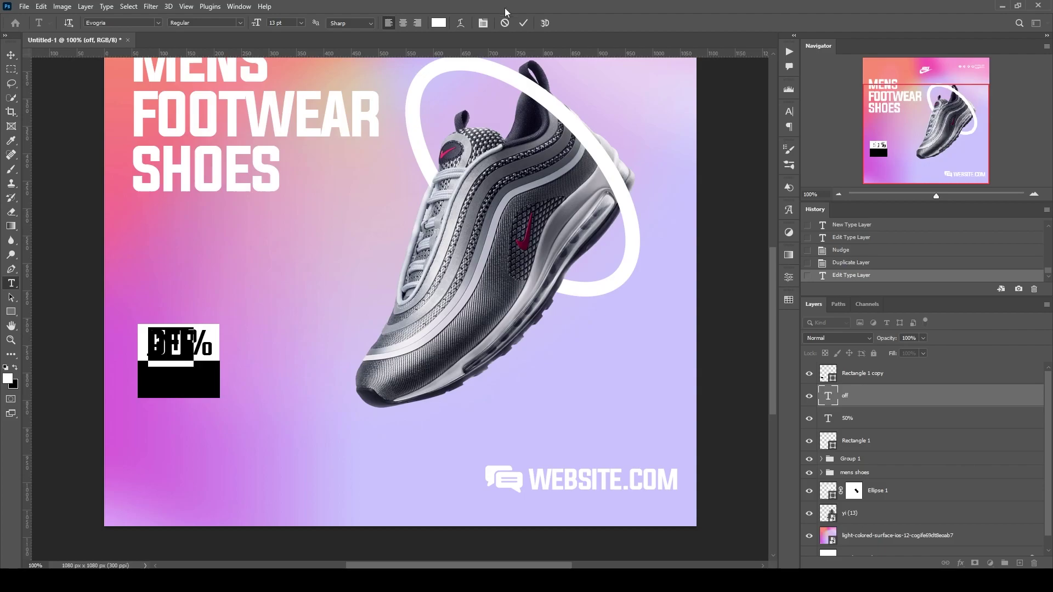
pyautogui.click(523, 22)
pyautogui.press('v')
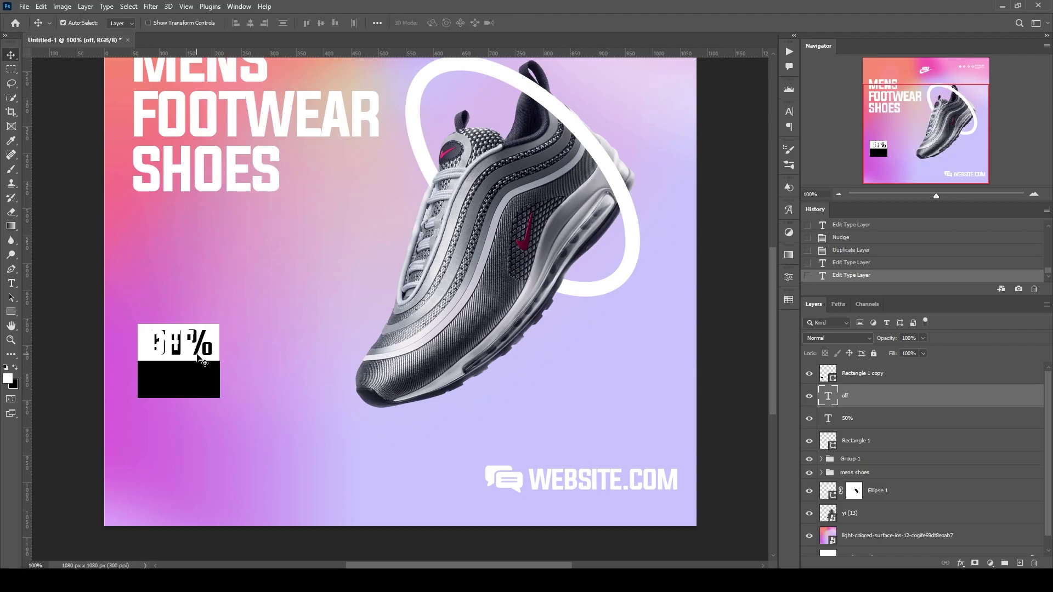
pyautogui.hotkey('shift', 'Down')
pyautogui.hotkey('shift', 'Down')
pyautogui.hotkey('shift', 'Down')
pyautogui.hotkey('shift', 'Down')
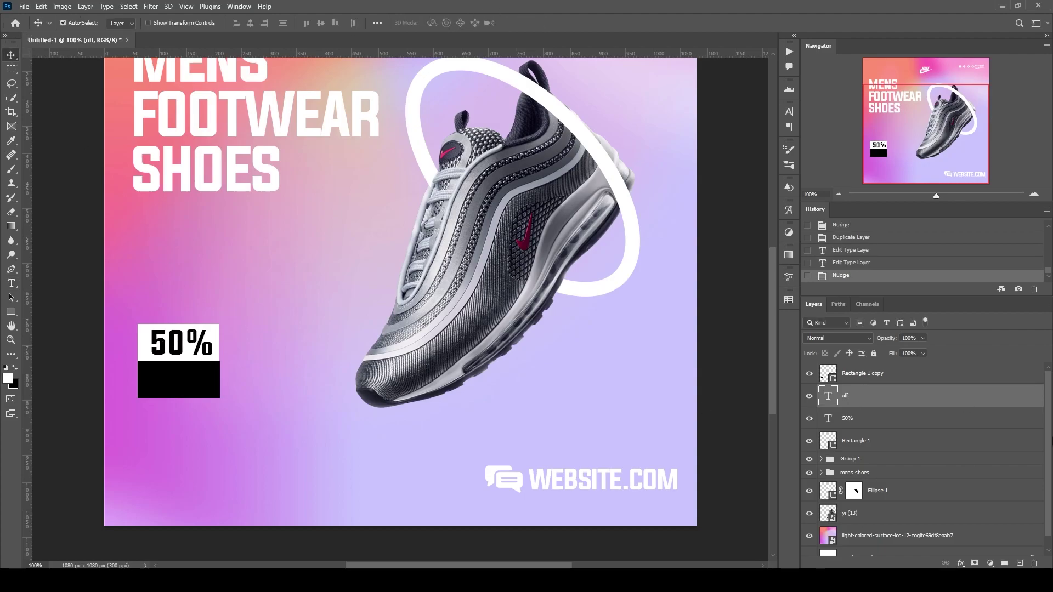
pyautogui.moveTo(907, 400); pyautogui.dragTo(905, 366)
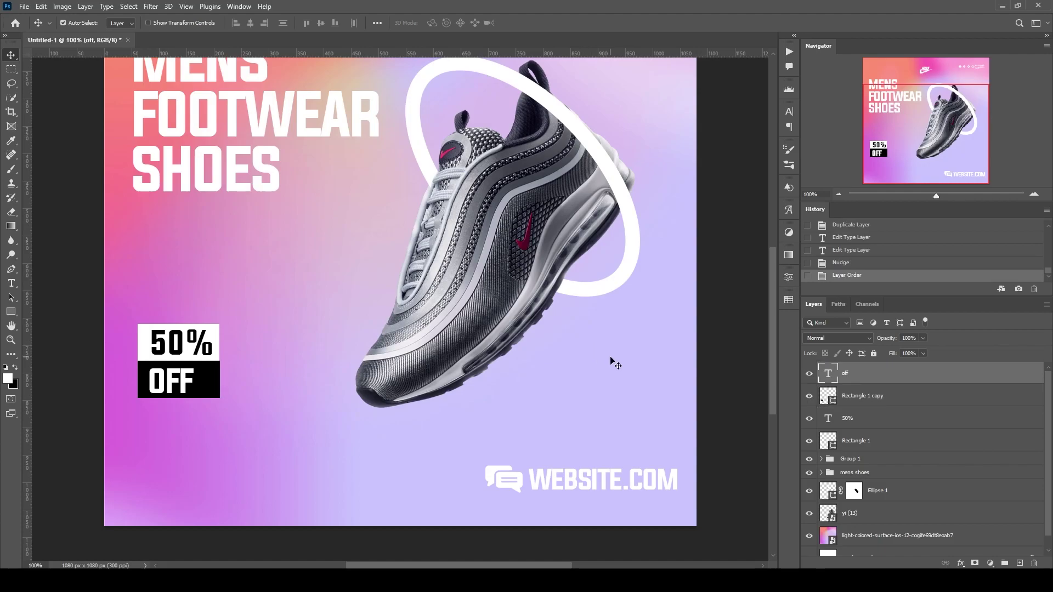
pyautogui.scroll(1, 596, 347)
# - Draw an 88 px-tall bar below the badge with fully rounded corners and no outline
pyautogui.moveTo(135, 457)
pyautogui.mouseDown()
pyautogui.moveTo(313, 507)
pyautogui.moveTo(296, 517)
pyautogui.mouseUp()
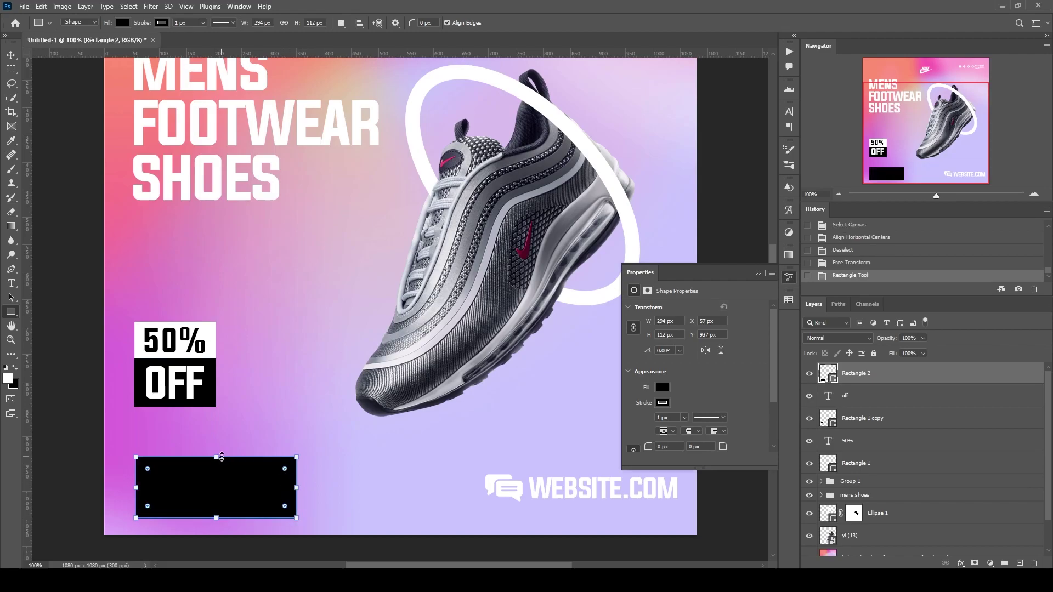
pyautogui.moveTo(218, 456); pyautogui.dragTo(217, 470)
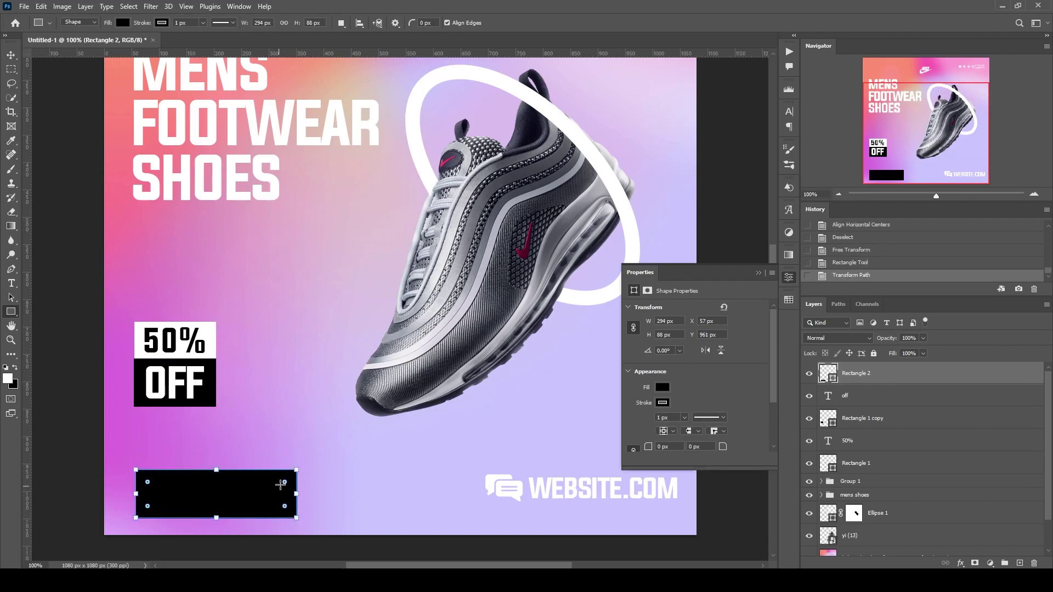
pyautogui.moveTo(285, 484); pyautogui.dragTo(207, 486)
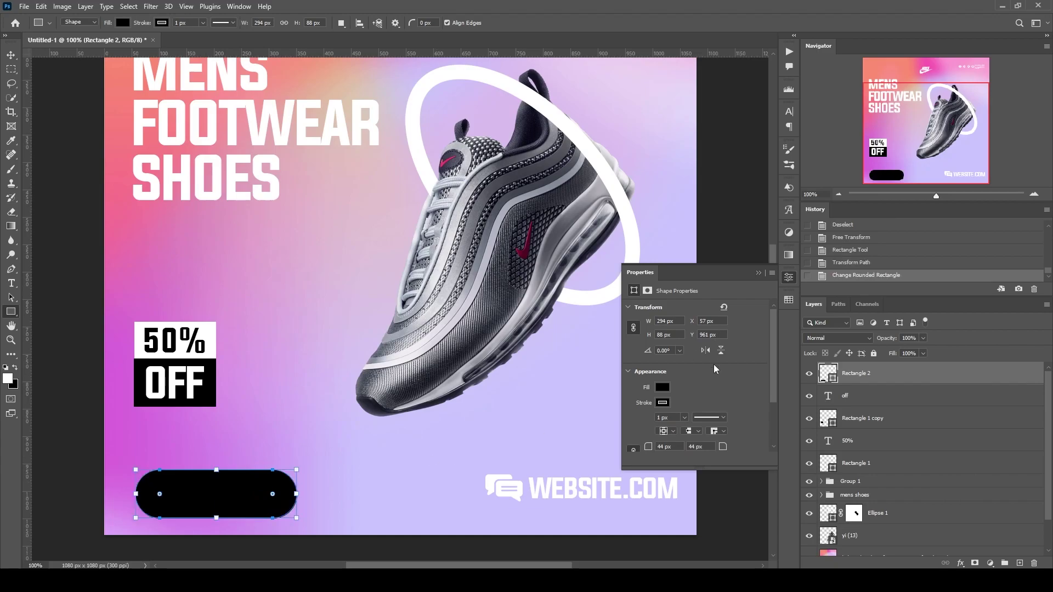
pyautogui.click(662, 403)
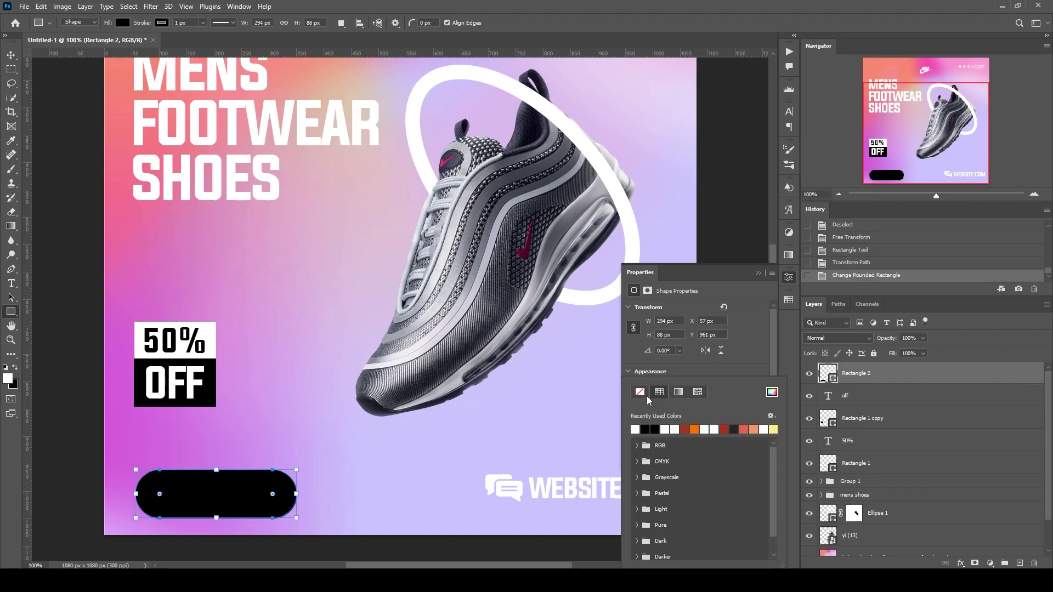
pyautogui.click(638, 391)
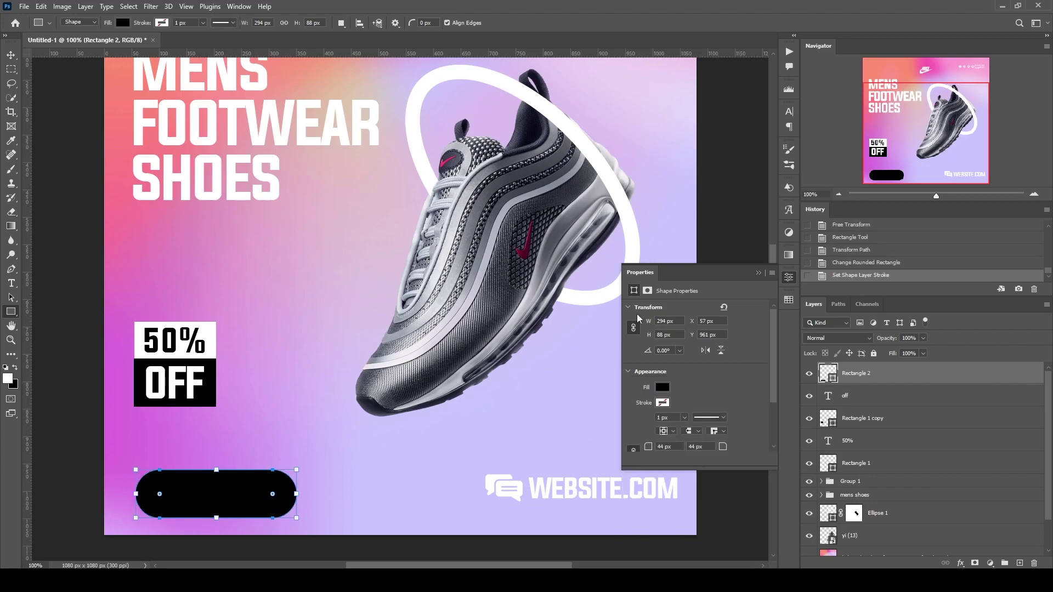
# - Add the ORDER NOW text and move it onto the black rounded bar
pyautogui.click(11, 55)
pyautogui.press('t')
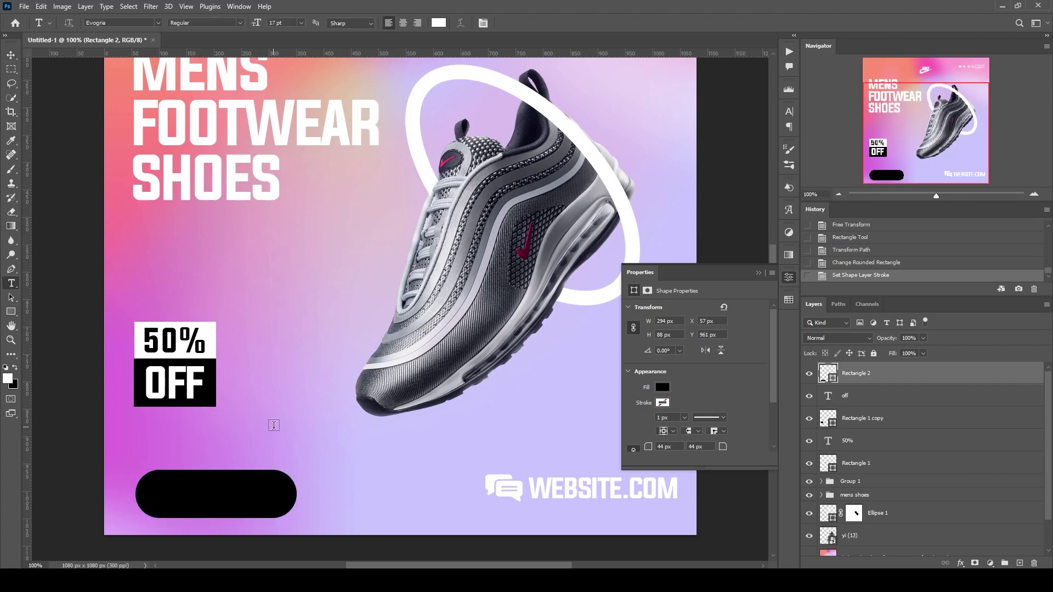
pyautogui.click(274, 426)
pyautogui.write('ER ')
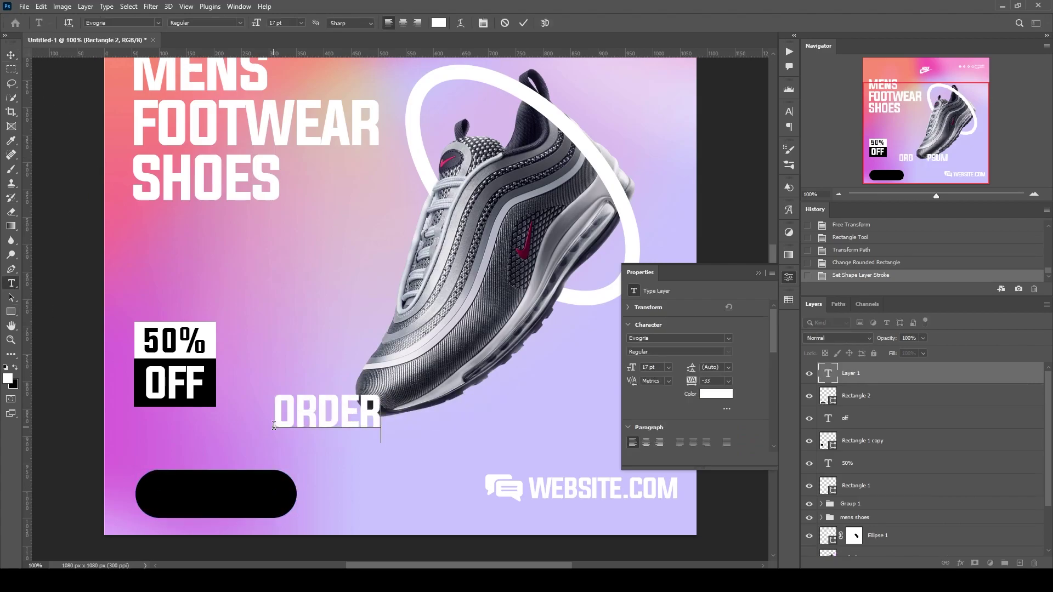
pyautogui.write('NOW')
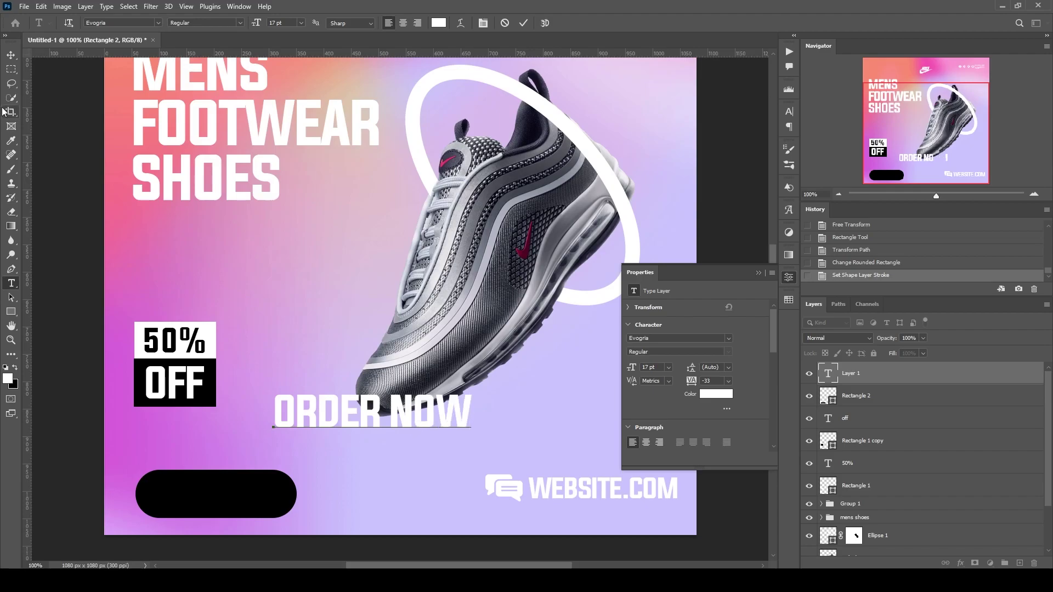
pyautogui.click(11, 55)
pyautogui.hotkey('ctrl', 't')
pyautogui.moveTo(402, 420); pyautogui.dragTo(245, 502)
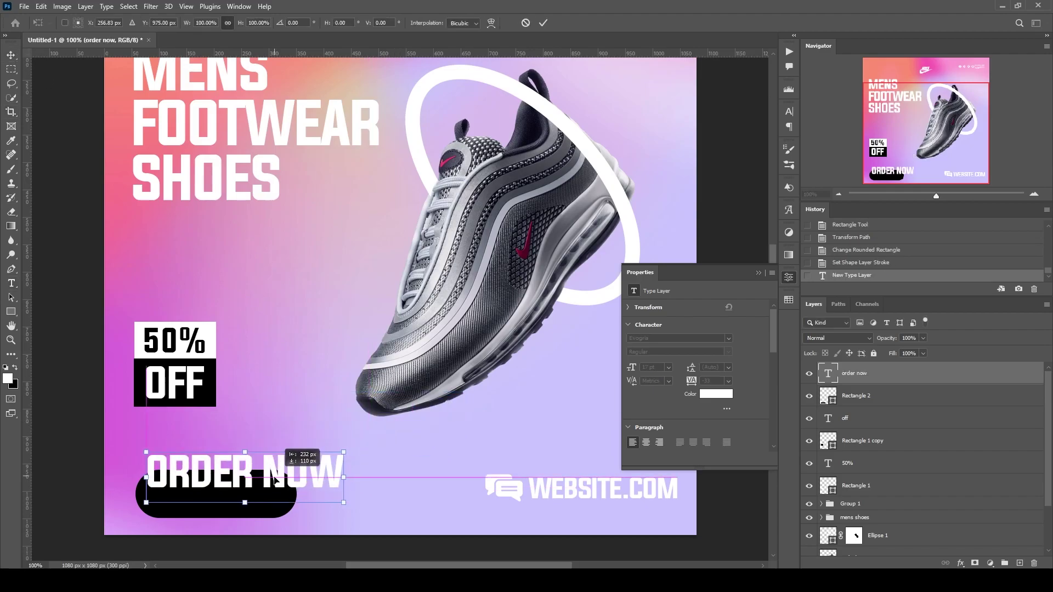
pyautogui.click(11, 283)
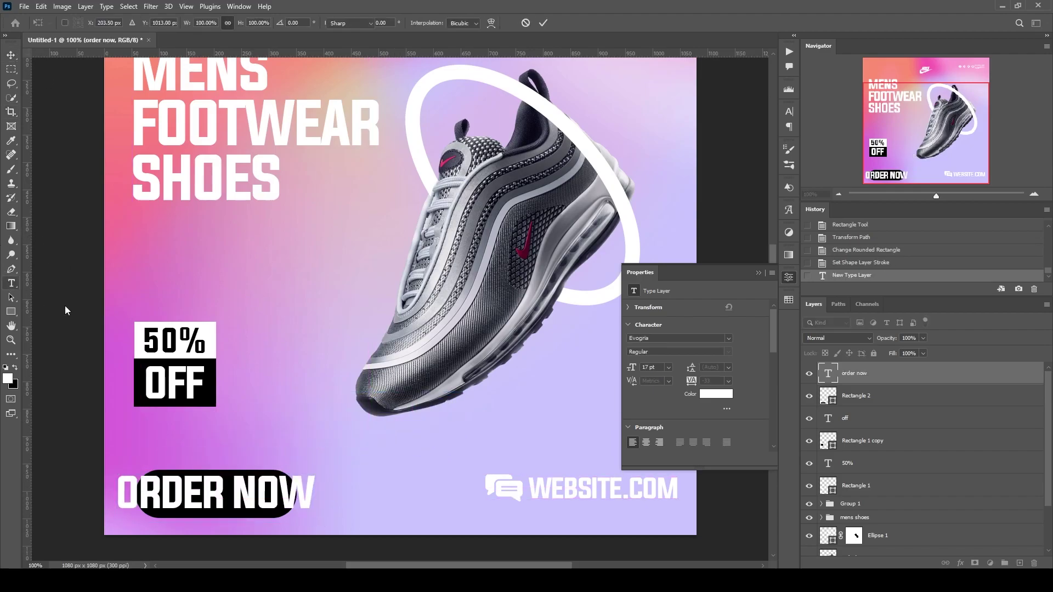
# - Shrink ORDER NOW from 17 pt to 12 pt and centre it in the pill
pyautogui.moveTo(118, 496); pyautogui.dragTo(315, 496)
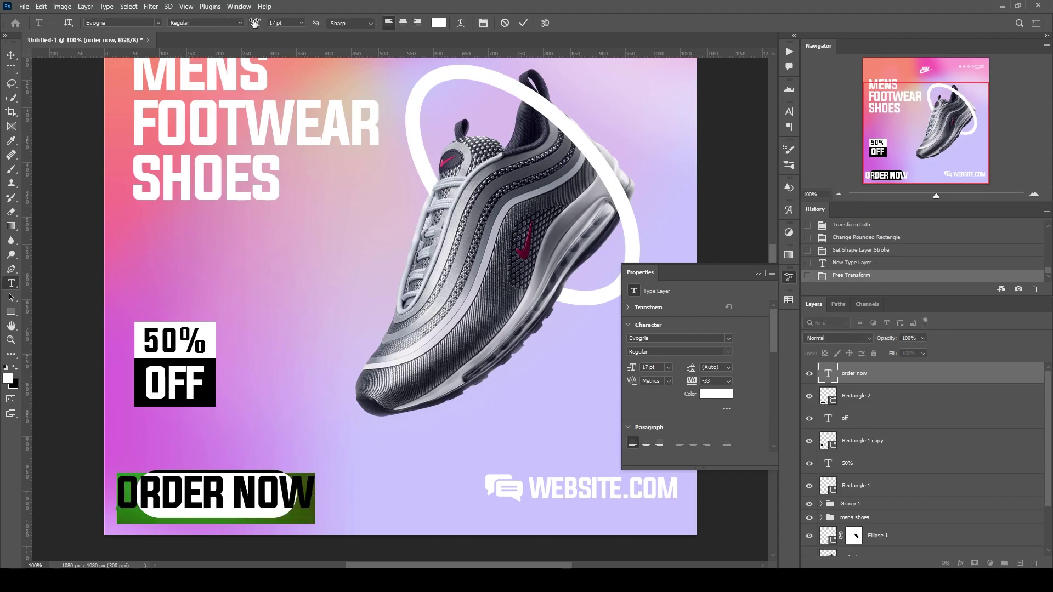
pyautogui.moveTo(258, 23); pyautogui.dragTo(254, 22)
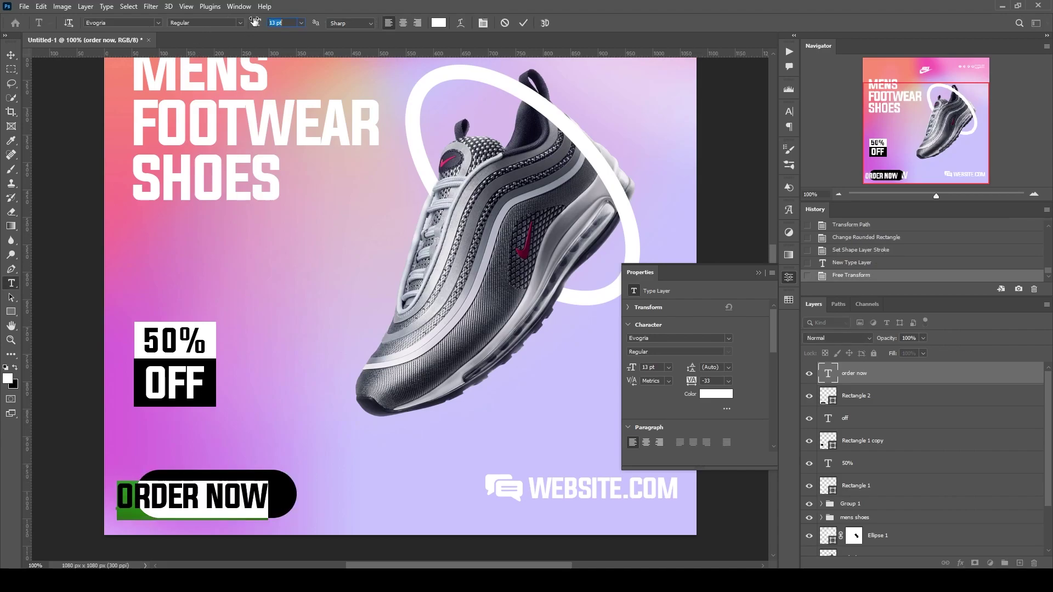
pyautogui.click(17, 53)
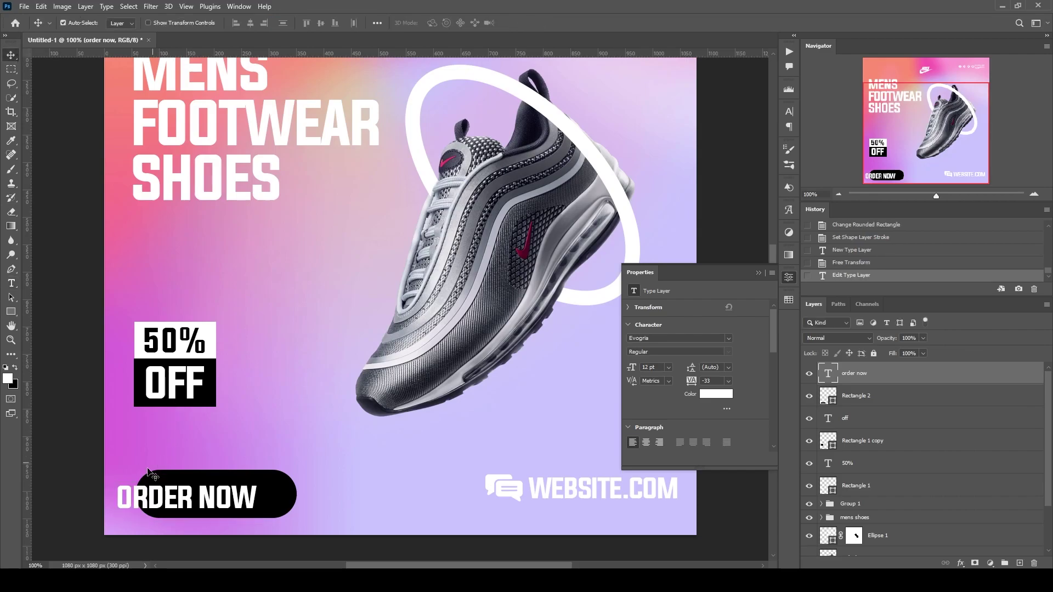
pyautogui.moveTo(137, 501); pyautogui.dragTo(165, 499)
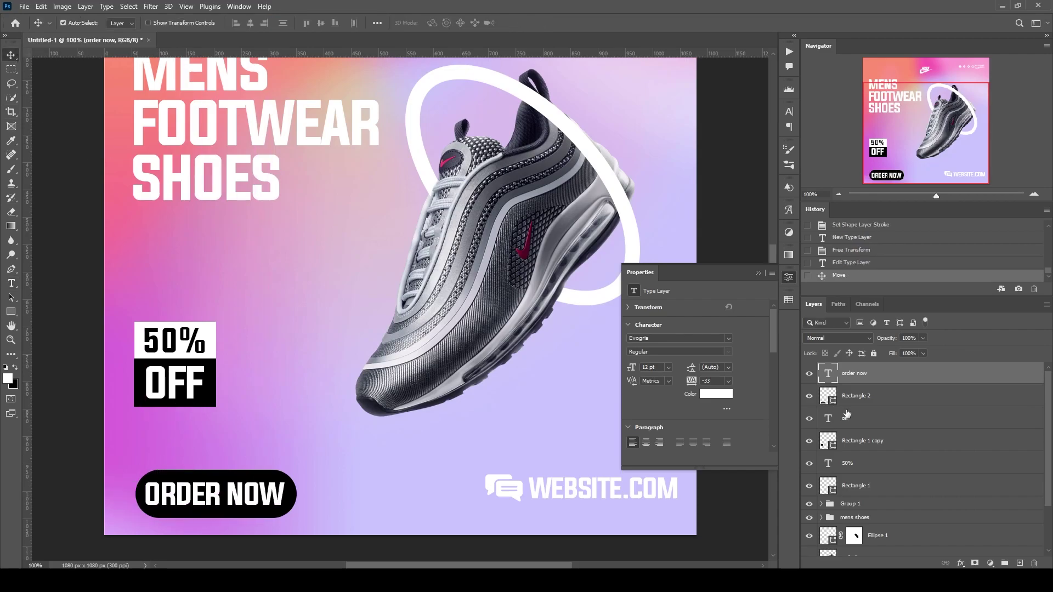
# - Centre the text and pill together on the canvas, then move the button bottom-left
pyautogui.keyDown('ctrl'); pyautogui.click(867, 398); pyautogui.keyUp('ctrl')
pyautogui.hotkey('ctrl', 'a')
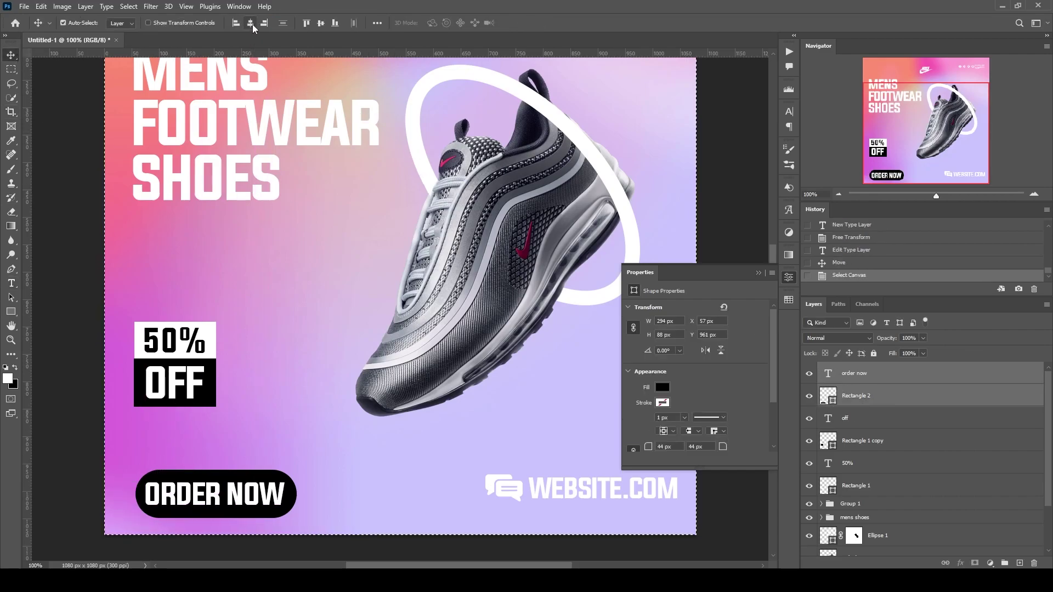
pyautogui.click(251, 23)
pyautogui.click(321, 22)
pyautogui.hotkey('ctrl', 'd')
pyautogui.hotkey('ctrl', 't')
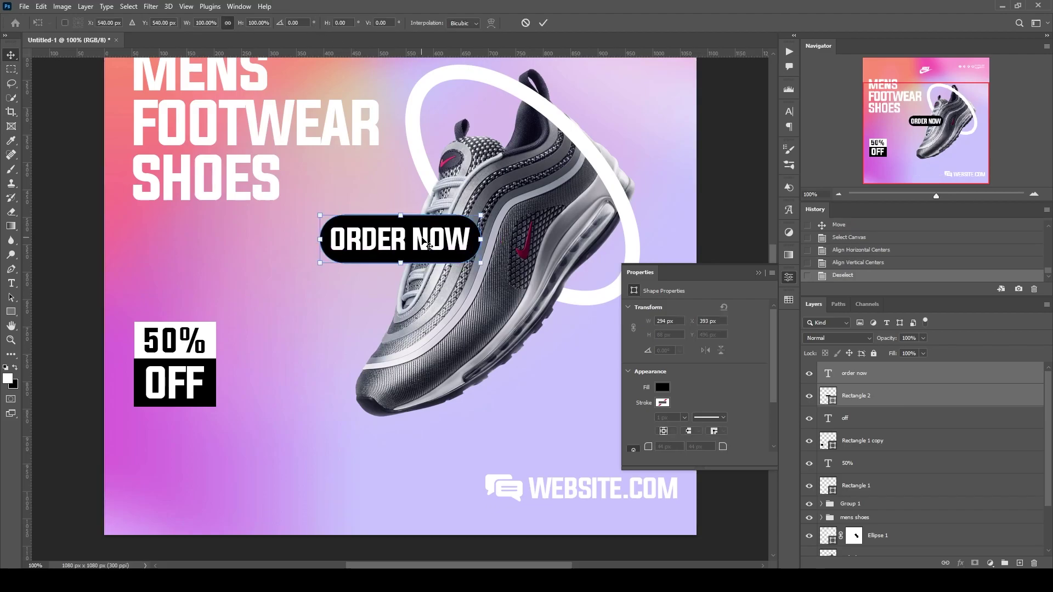
pyautogui.moveTo(410, 261); pyautogui.dragTo(241, 478)
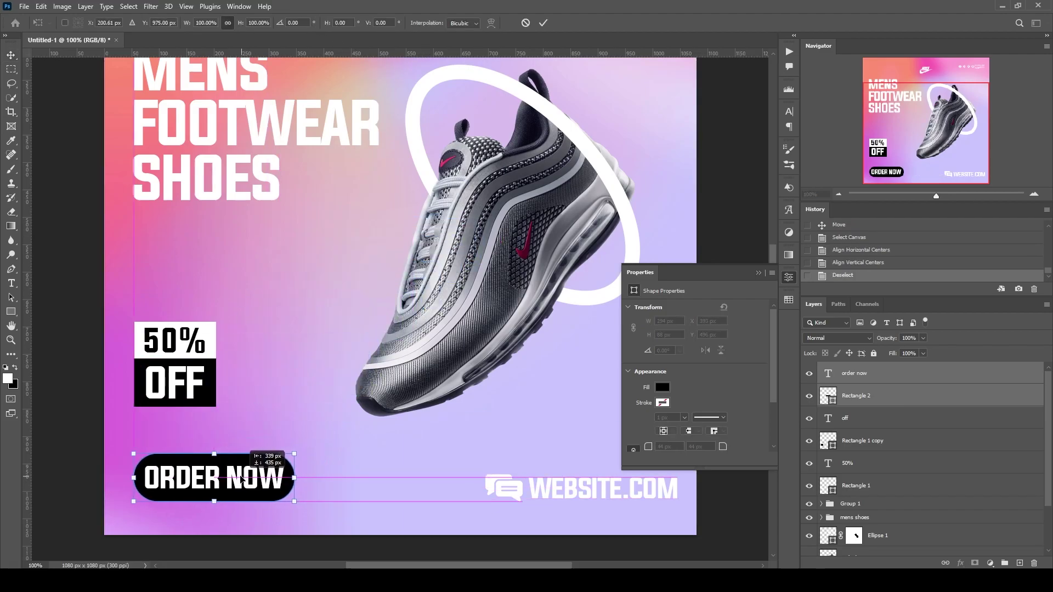
pyautogui.click(542, 22)
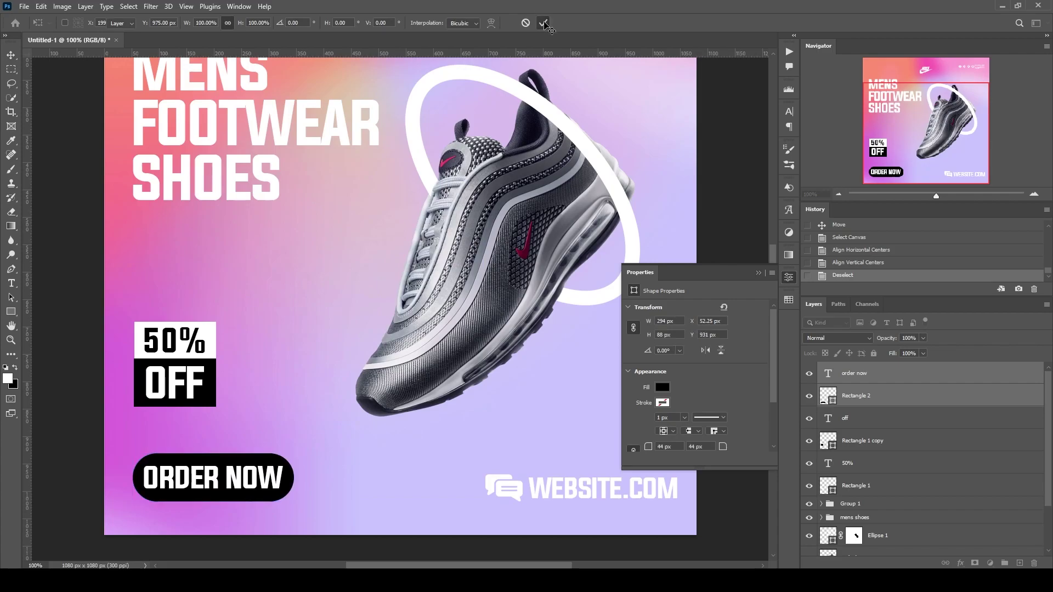
pyautogui.click(759, 272)
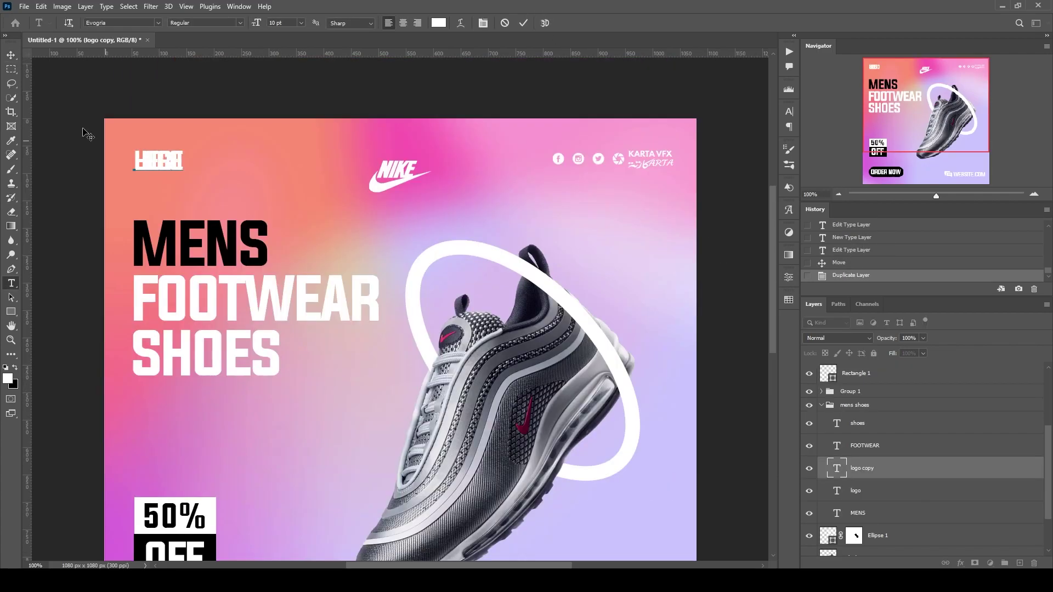
# - Nudge HERE below LOGO and move both lines up into the top-left corner
pyautogui.hotkey('shift', 'Down')
pyautogui.hotkey('shift', 'Down')
pyautogui.hotkey('shift', 'Down')
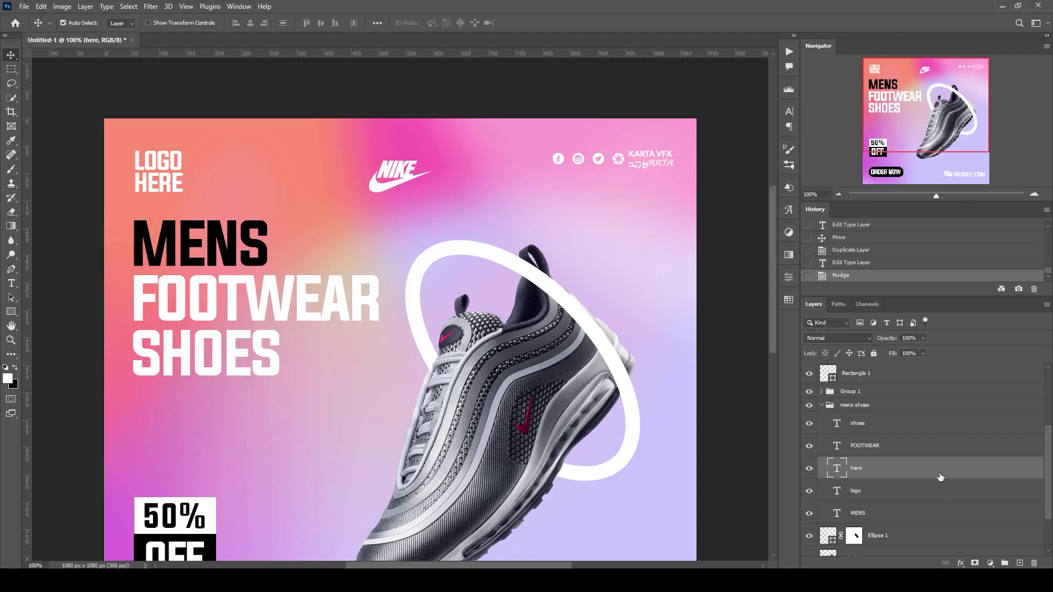
pyautogui.keyDown('ctrl'); pyautogui.click(878, 489); pyautogui.keyUp('ctrl')
pyautogui.hotkey('ctrl', 't')
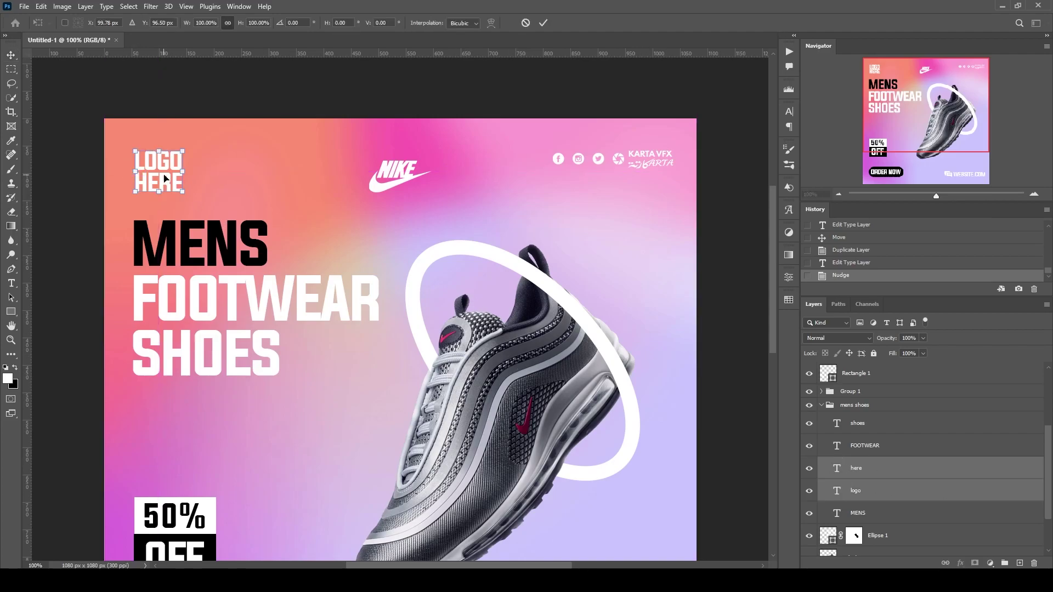
pyautogui.moveTo(165, 180); pyautogui.dragTo(167, 170)
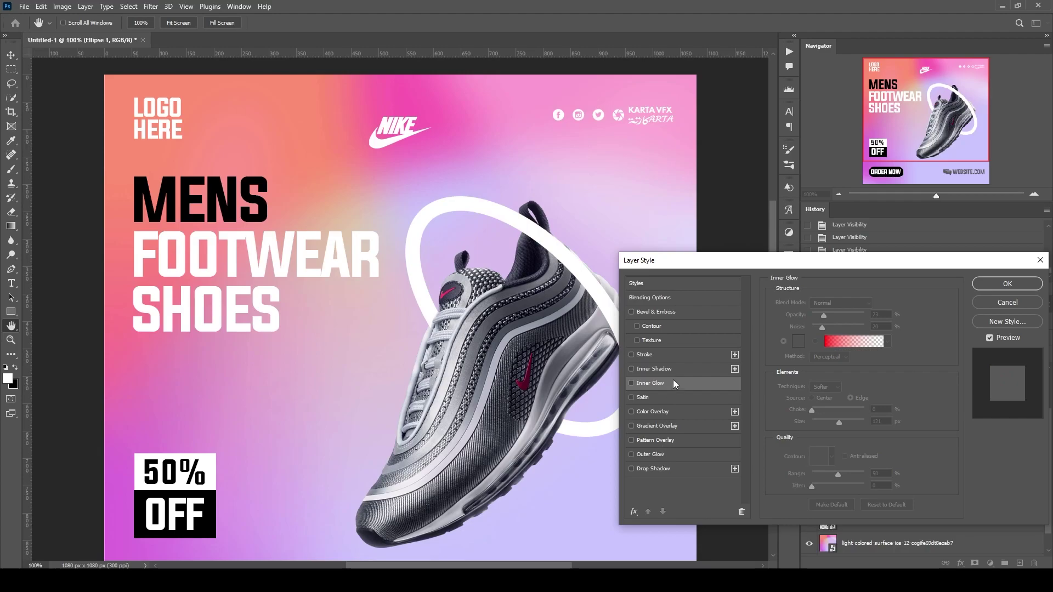
# - Add an Outer Glow to the ring: noise 0, near-white colour sampled from the shoe, 71% opacity
pyautogui.click(669, 455)
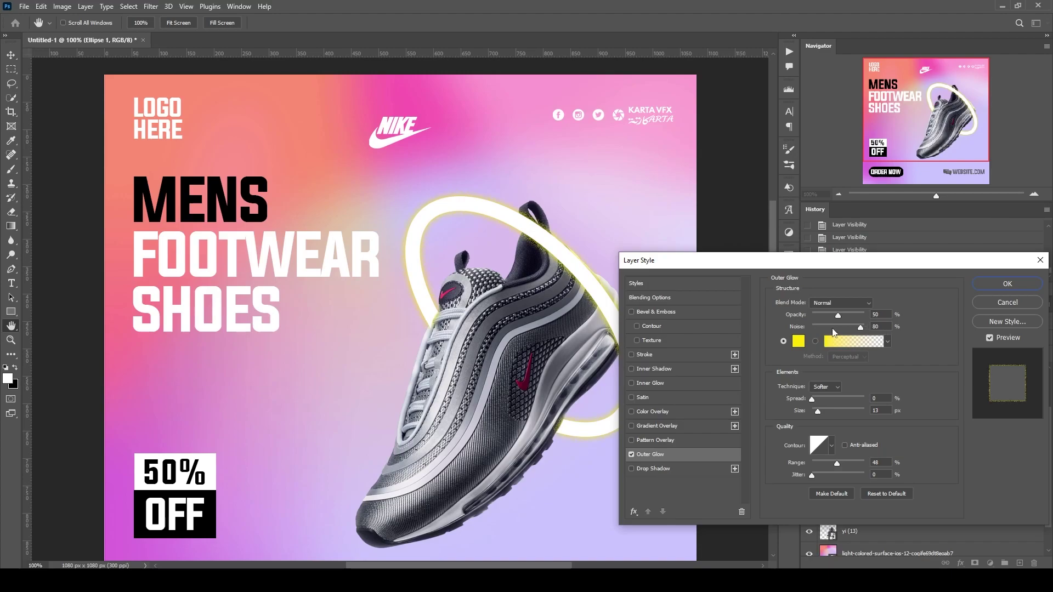
pyautogui.moveTo(833, 329)
pyautogui.mouseDown()
pyautogui.moveTo(811, 328)
pyautogui.moveTo(820, 314)
pyautogui.moveTo(838, 314)
pyautogui.mouseUp()
pyautogui.click(799, 341)
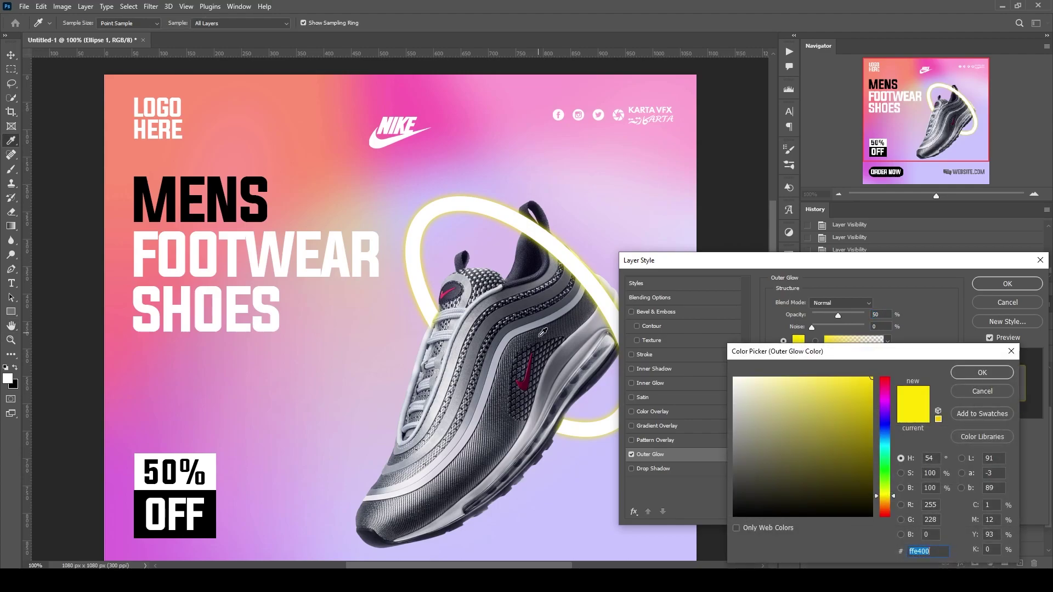
pyautogui.click(512, 345)
pyautogui.click(525, 379)
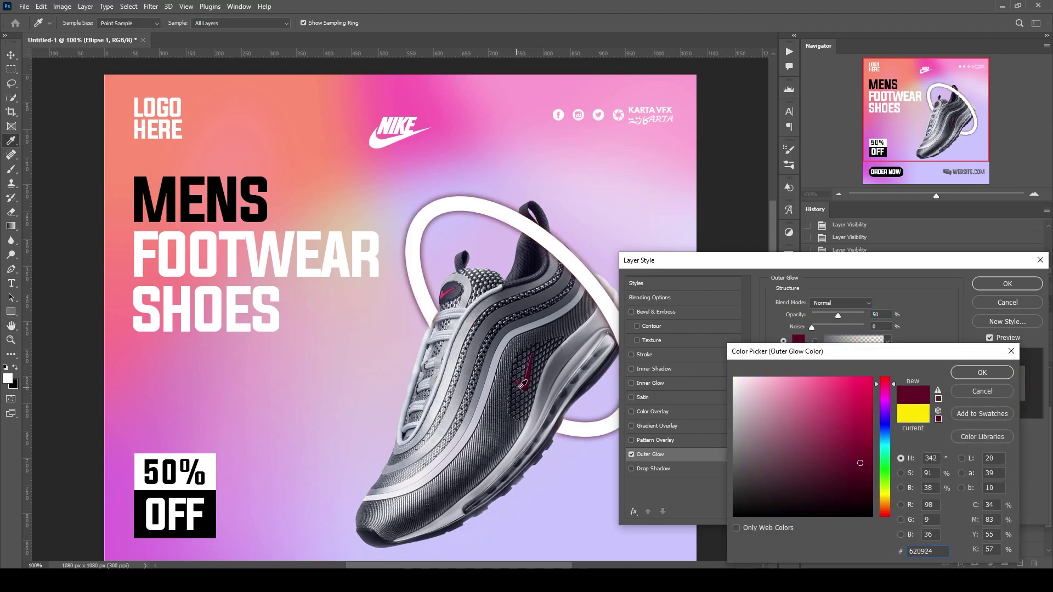
pyautogui.click(491, 422)
pyautogui.click(447, 462)
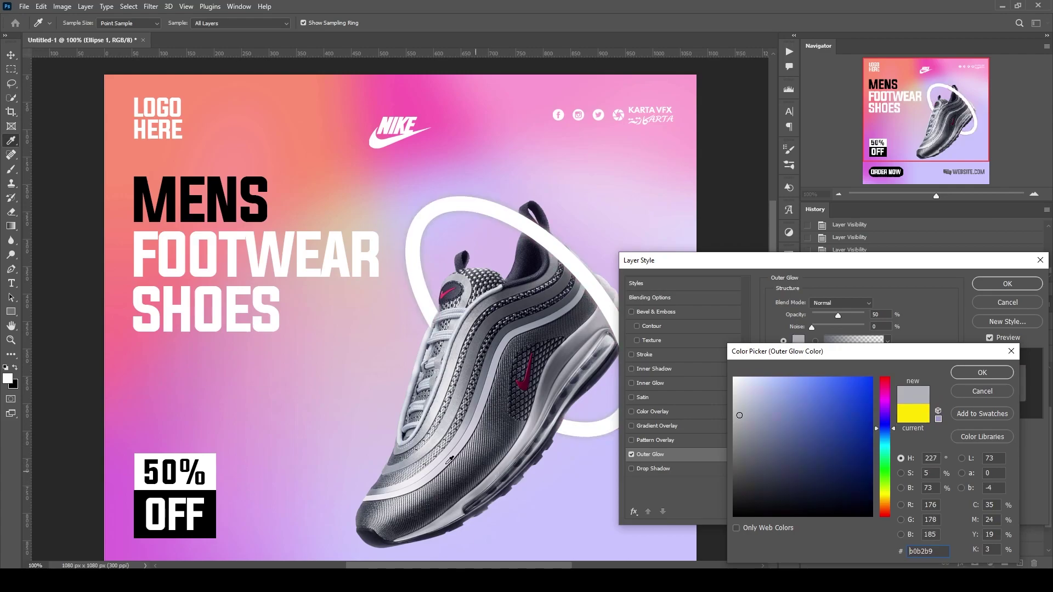
pyautogui.click(424, 479)
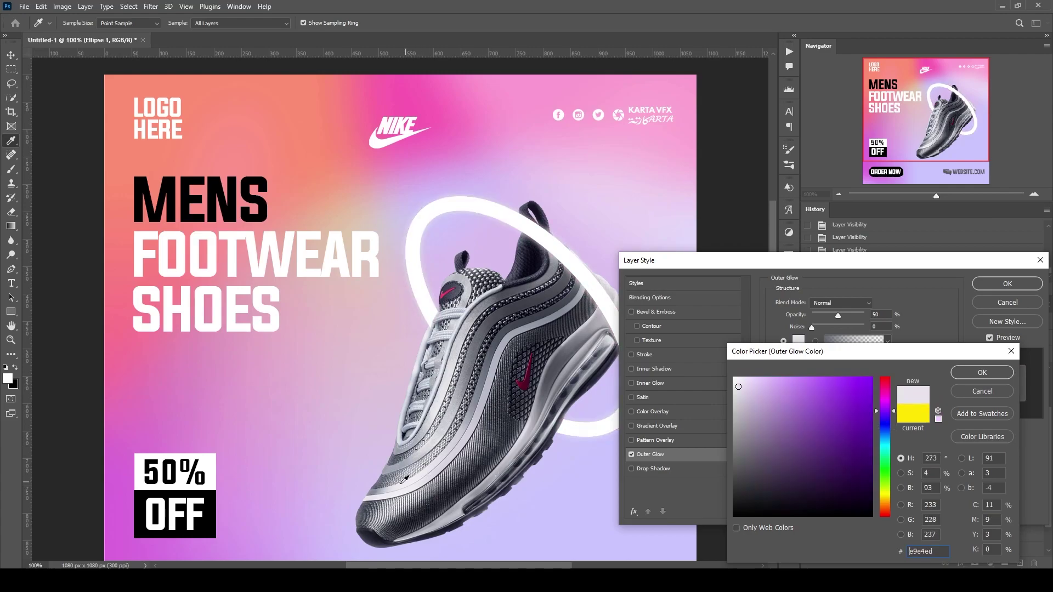
pyautogui.click(376, 496)
pyautogui.press('Return')
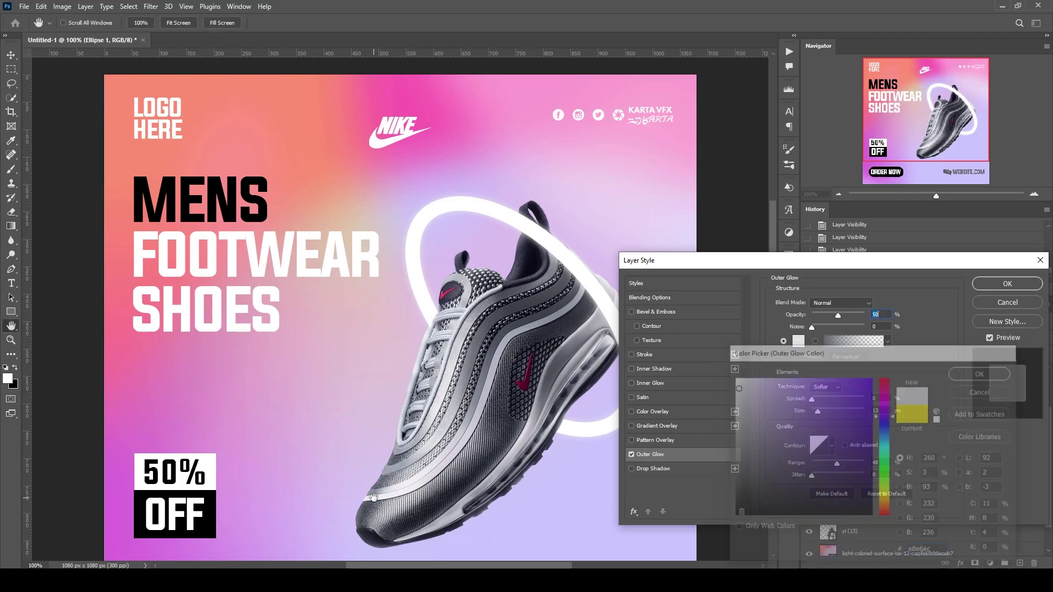
pyautogui.moveTo(838, 317); pyautogui.dragTo(857, 317)
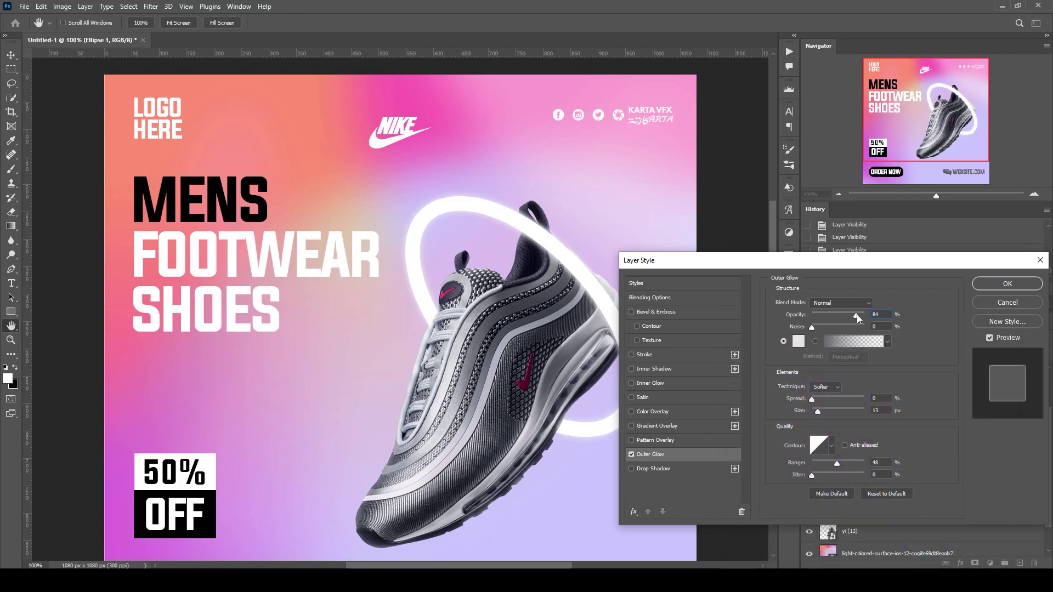
pyautogui.moveTo(850, 317); pyautogui.dragTo(849, 317)
pyautogui.click(991, 288)
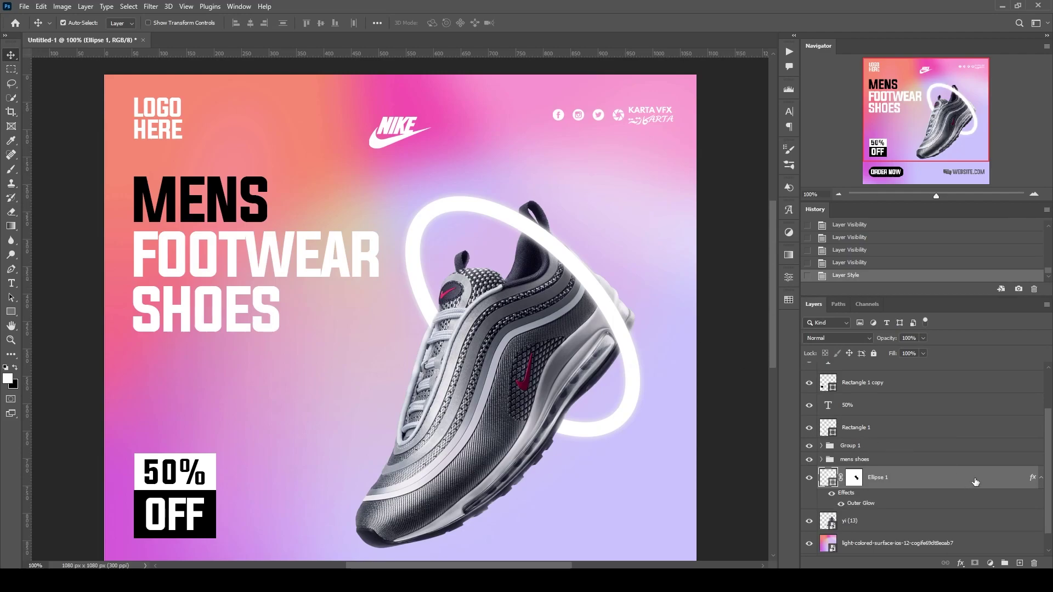
# - Duplicate the ring layer, try Linear Burn and Linear Dodge, and keep Normal blending
pyautogui.moveTo(975, 482); pyautogui.dragTo(1019, 563)
pyautogui.click(857, 338)
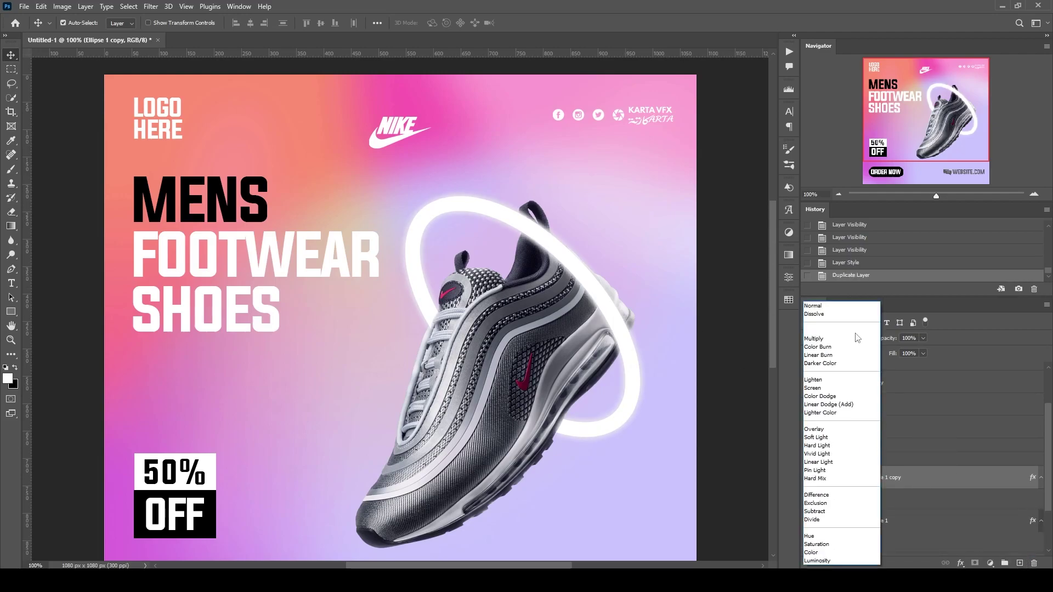
pyautogui.click(831, 355)
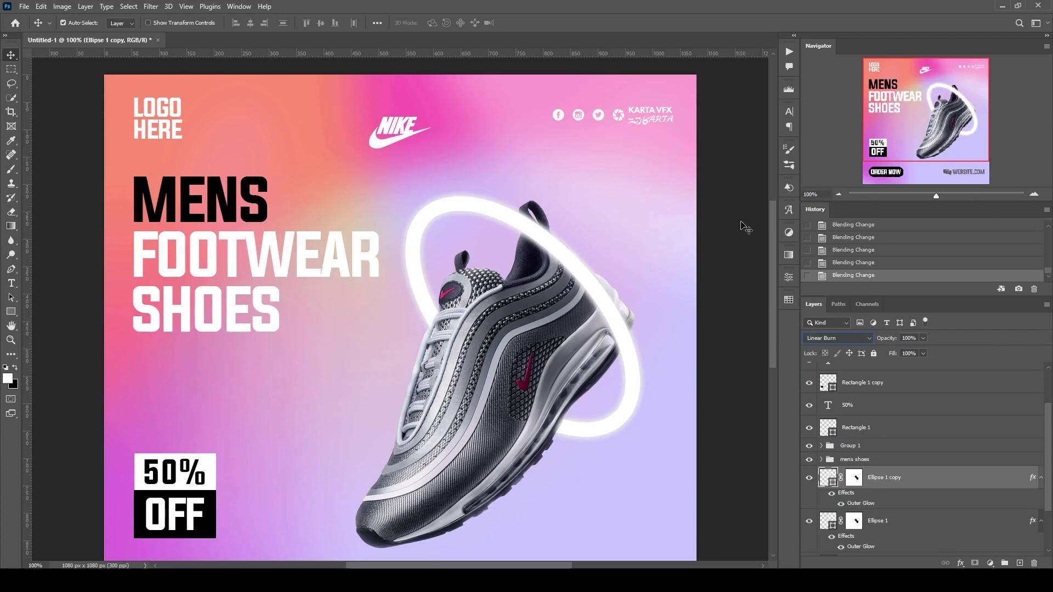
pyautogui.press('Down')
pyautogui.press('Down')
pyautogui.press('Down')
pyautogui.press('Down')
pyautogui.press('Down')
pyautogui.click(820, 338)
pyautogui.click(820, 305)
# - Convert the ring copy to a smart object and apply a 66.8 px Gaussian Blur
pyautogui.click(151, 7)
pyautogui.moveTo(212, 147)
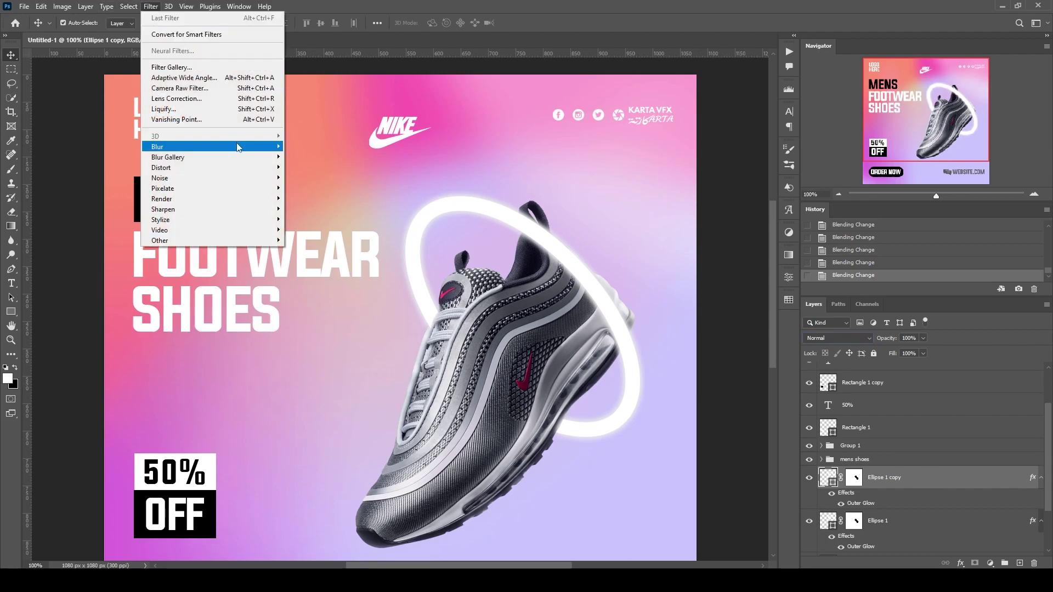
pyautogui.click(331, 188)
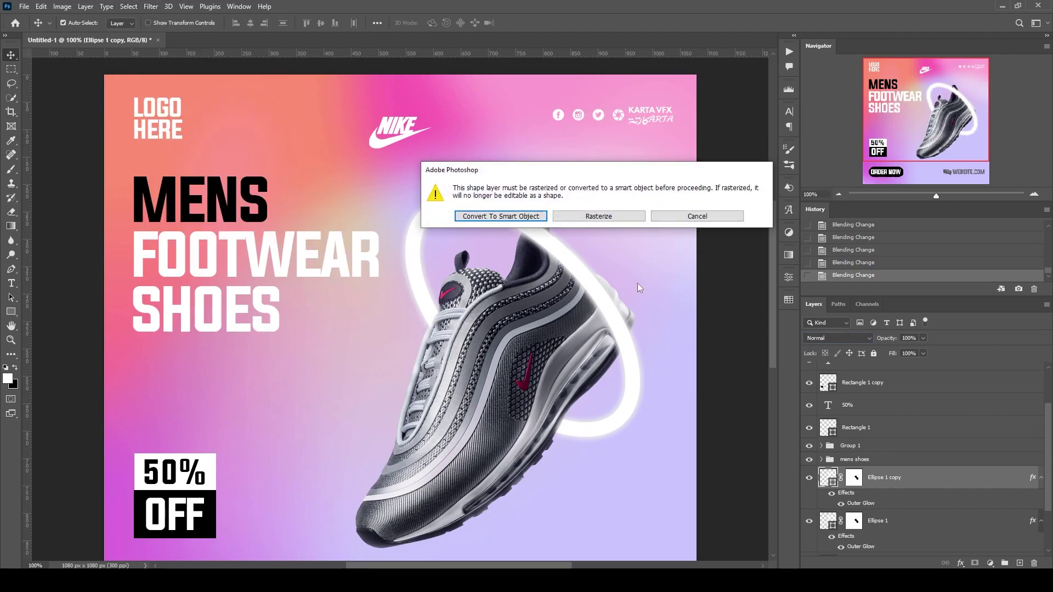
pyautogui.click(541, 217)
pyautogui.moveTo(738, 406); pyautogui.dragTo(742, 405)
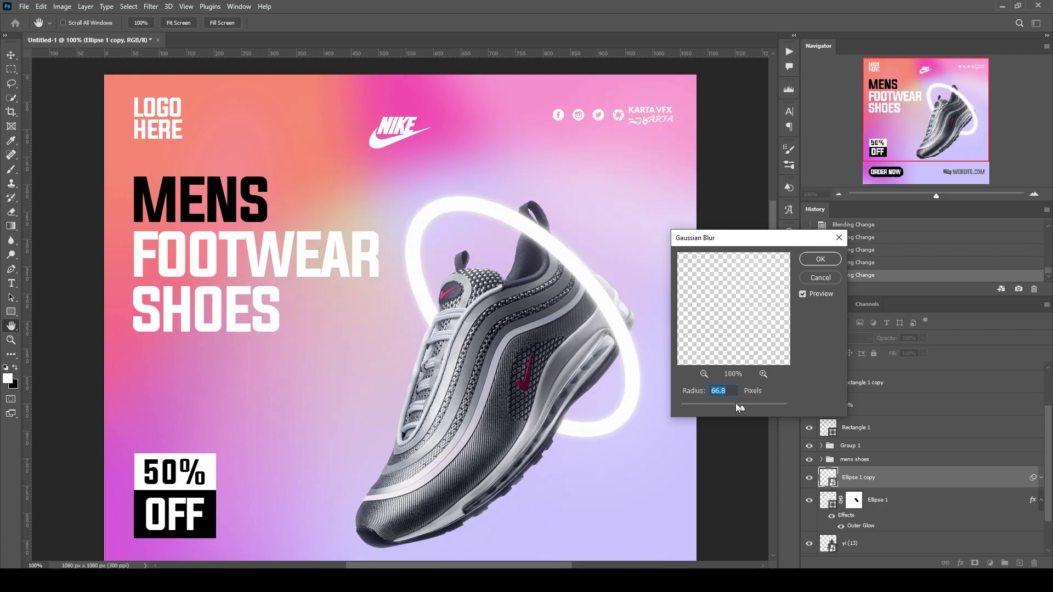
pyautogui.click(802, 295)
pyautogui.click(820, 259)
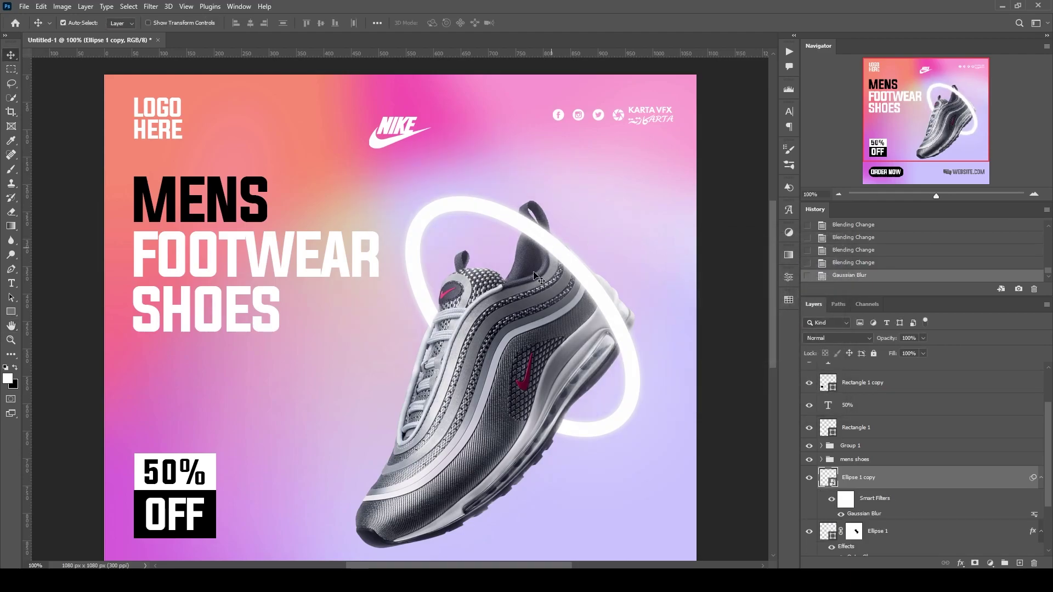
# - Switch to the Move tool and collapse the ring copy's filter list in the Layers panel
pyautogui.press('v')
pyautogui.scroll(-2, 515, 318)
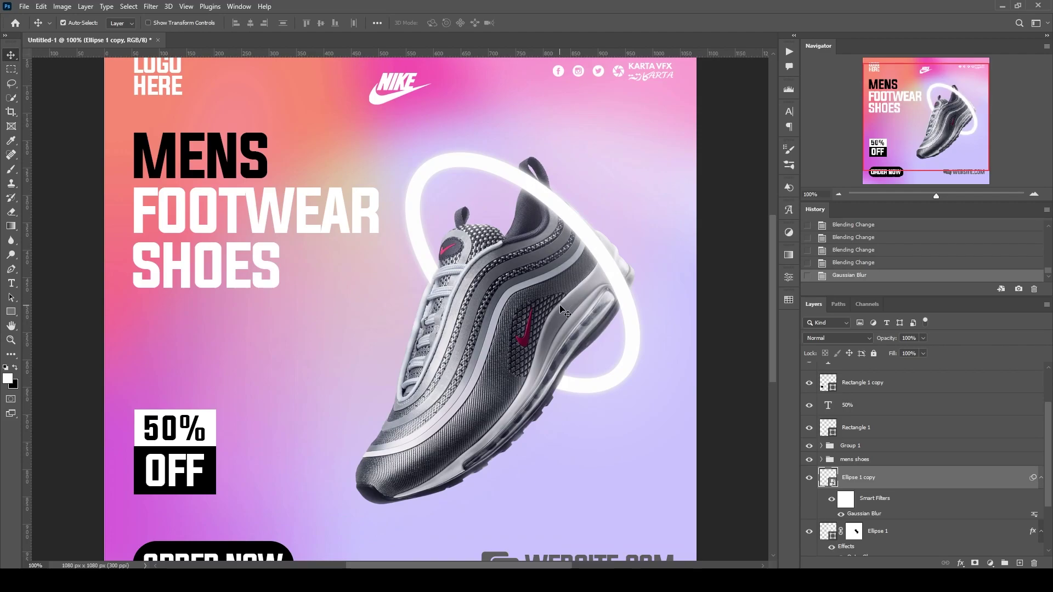
pyautogui.scroll(-2, 549, 323)
pyautogui.scroll(3, 521, 340)
pyautogui.scroll(1, 504, 355)
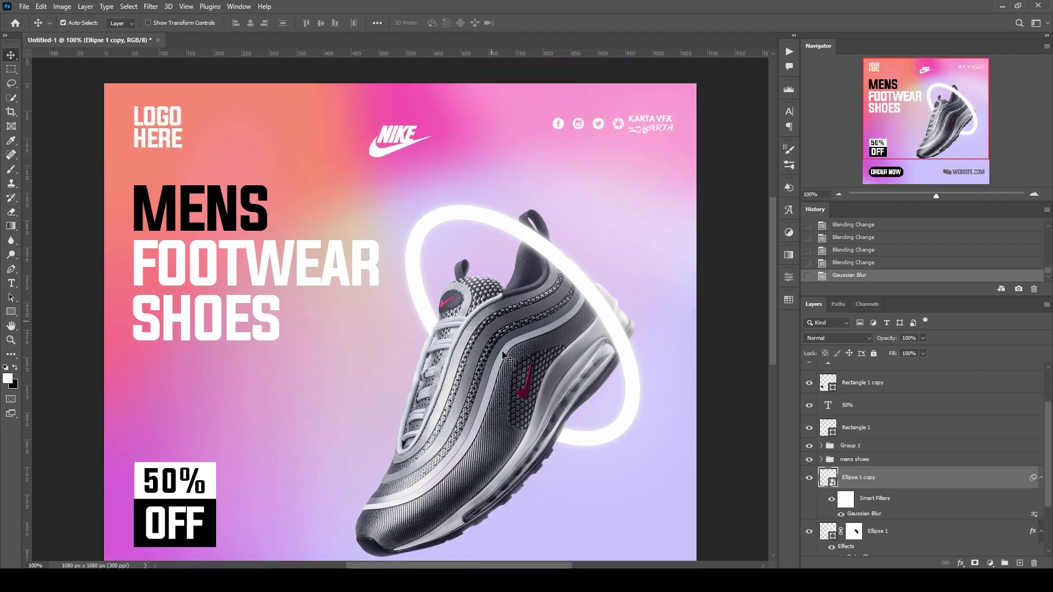
pyautogui.scroll(-2, 524, 364)
pyautogui.scroll(-2, 526, 365)
pyautogui.scroll(1, 526, 363)
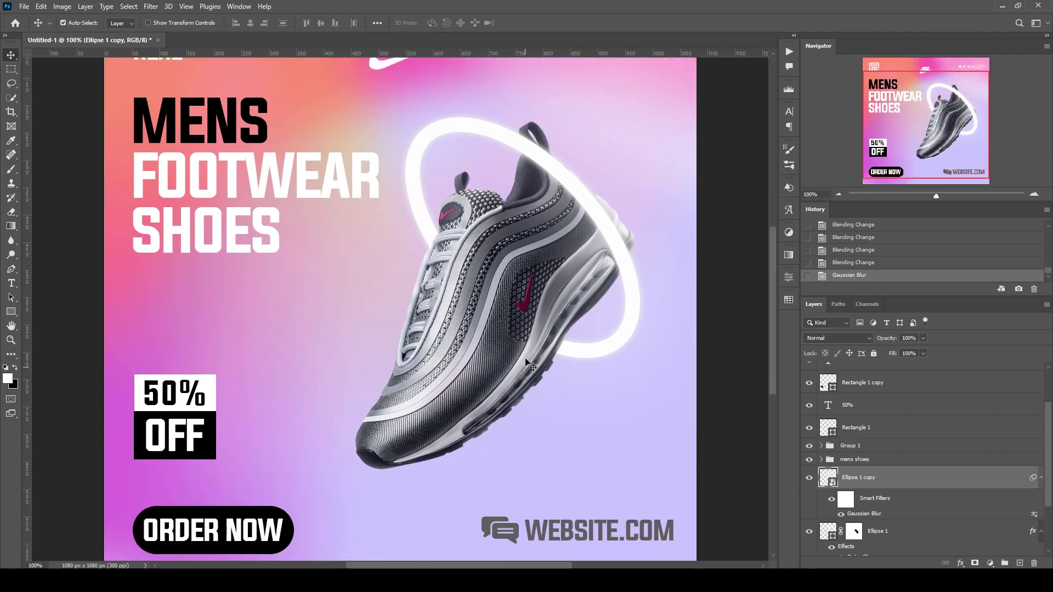
pyautogui.scroll(1, 528, 364)
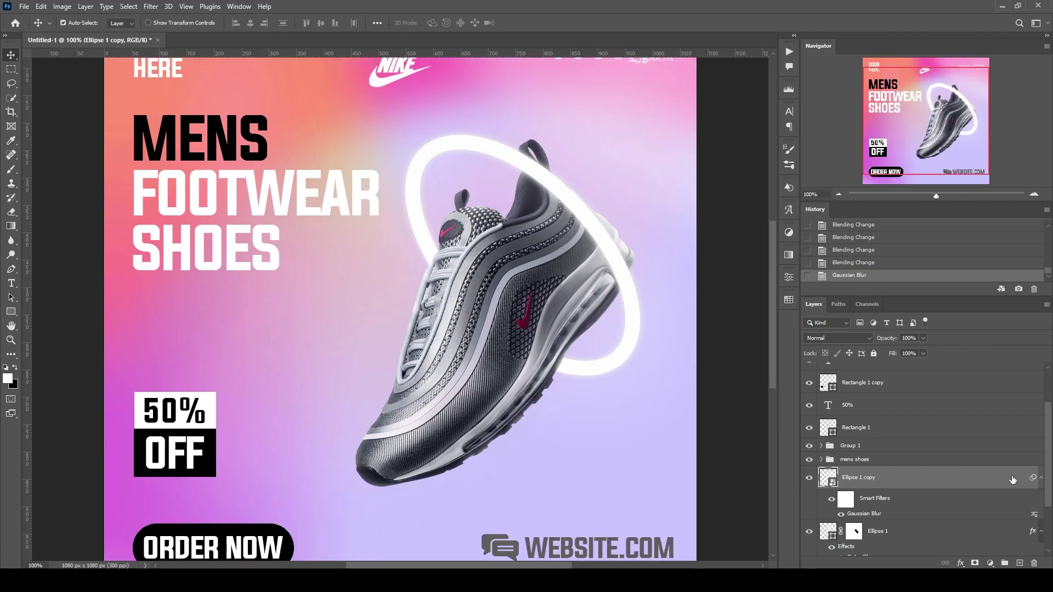
pyautogui.click(1039, 479)
pyautogui.scroll(-2, 935, 462)
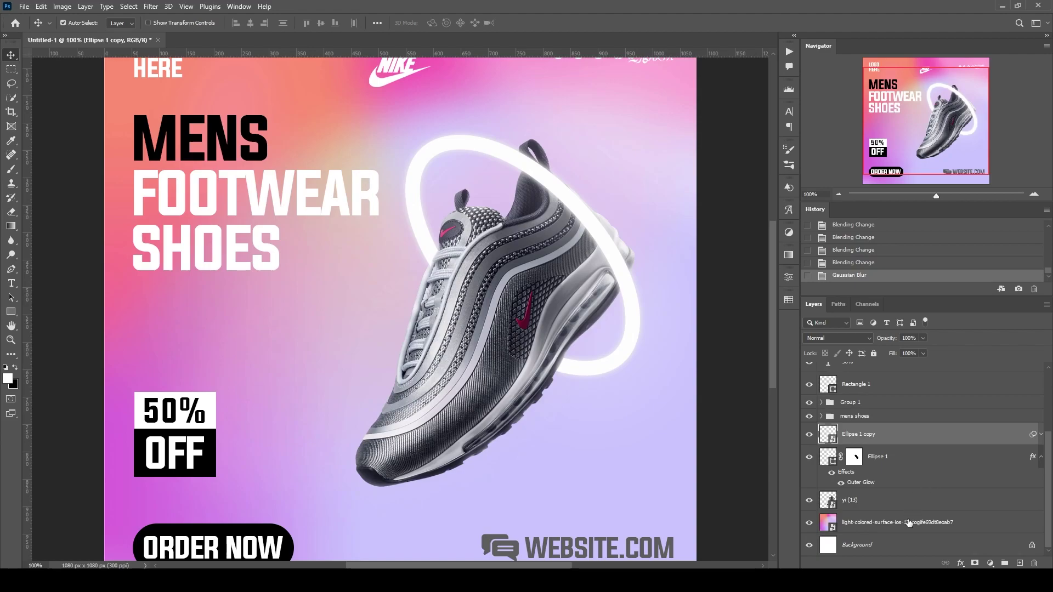
# - Add an empty layer above the background photo and pick a soft round 30 px brush
pyautogui.click(908, 522)
pyautogui.click(1021, 564)
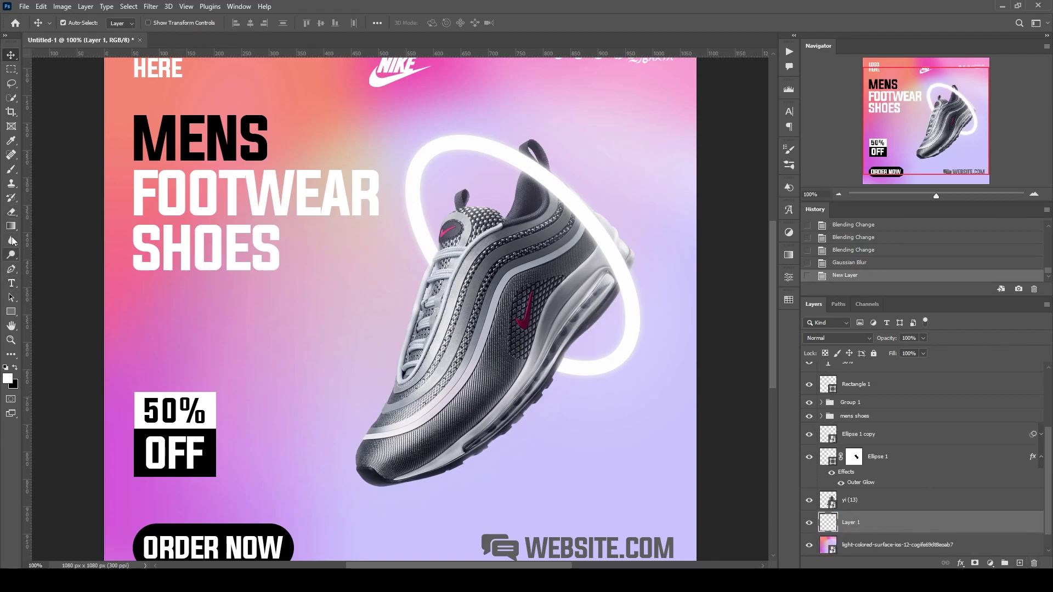
pyautogui.click(11, 169)
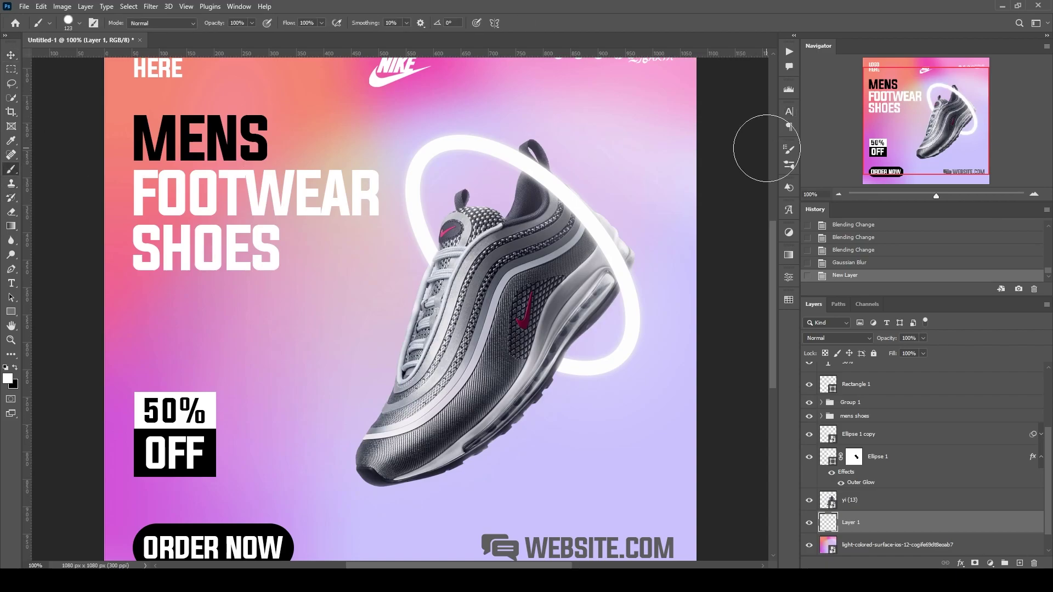
pyautogui.click(788, 153)
pyautogui.click(646, 168)
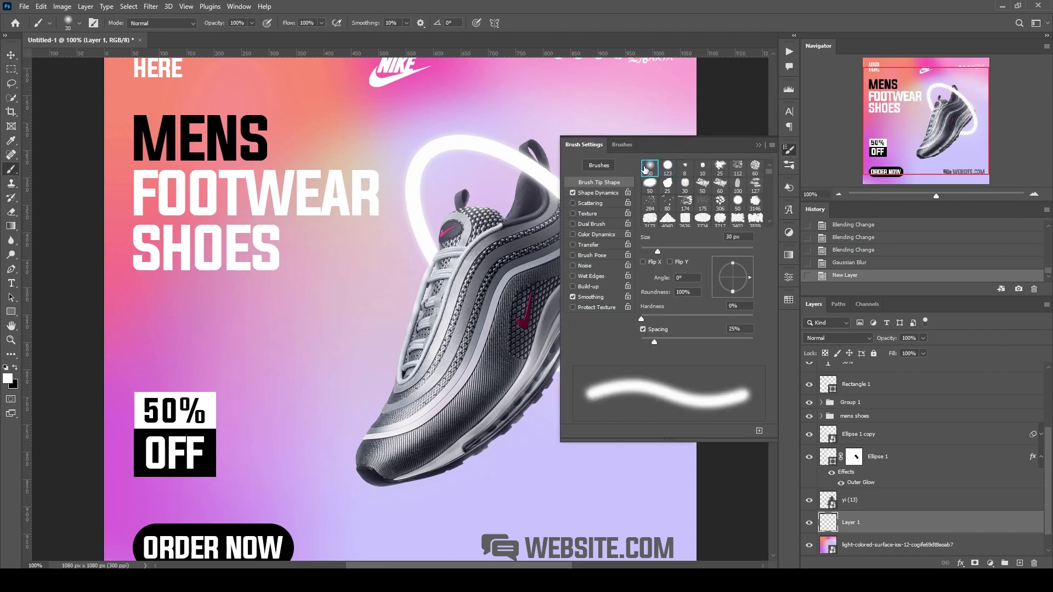
pyautogui.click(785, 151)
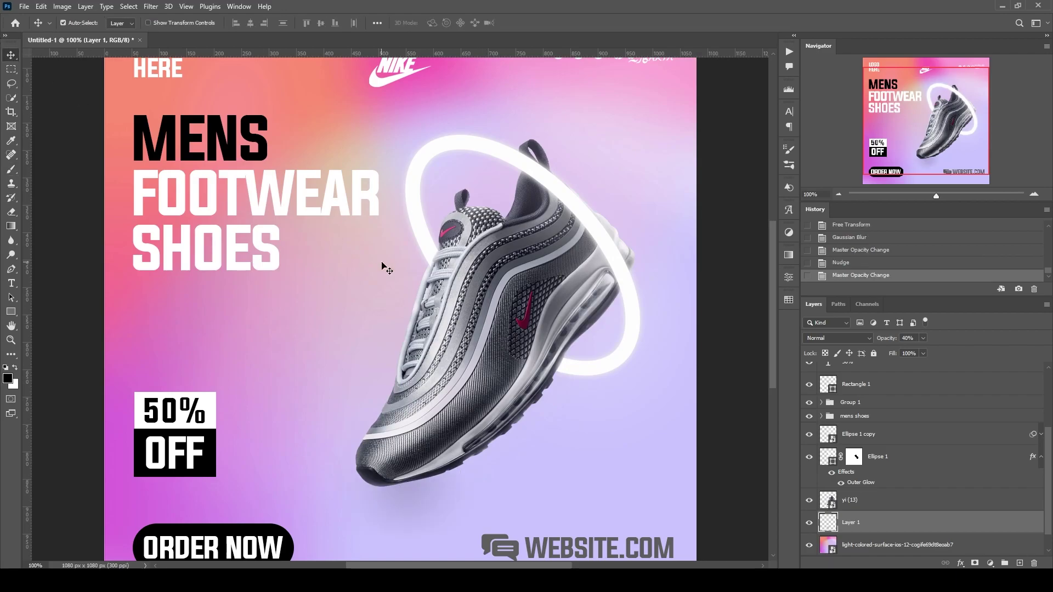
pyautogui.scroll(2, 395, 265)
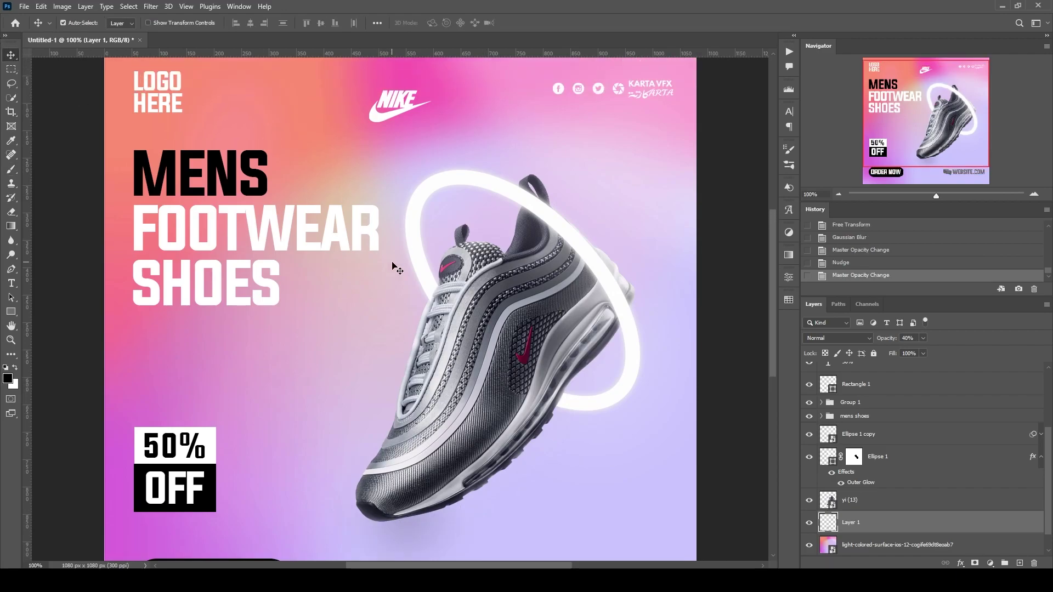
pyautogui.click(838, 195)
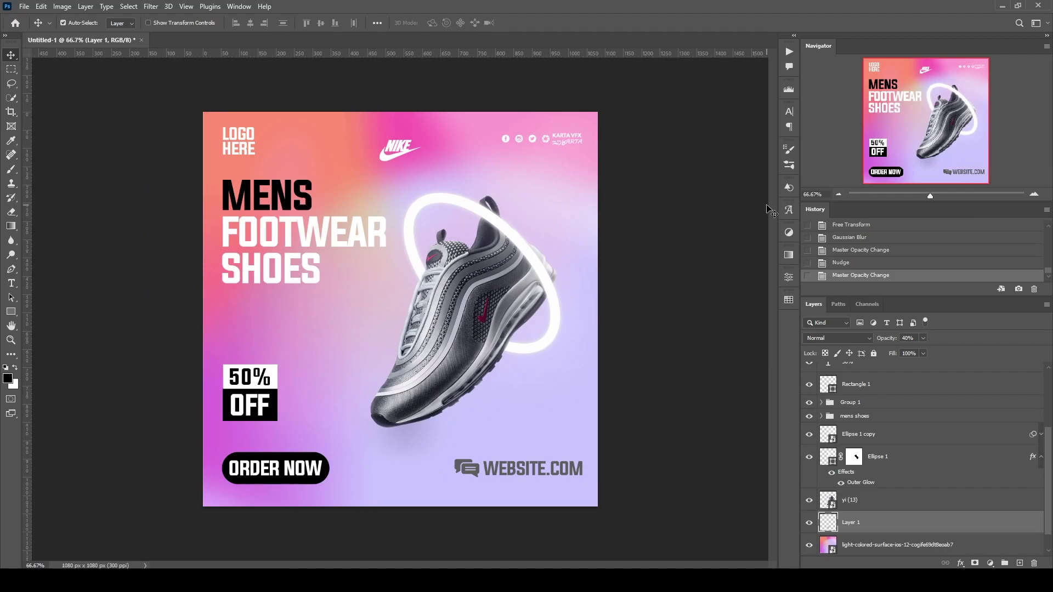
# - Add a Levels layer above the background with black point 31 and adjusted midtones
pyautogui.click(896, 525)
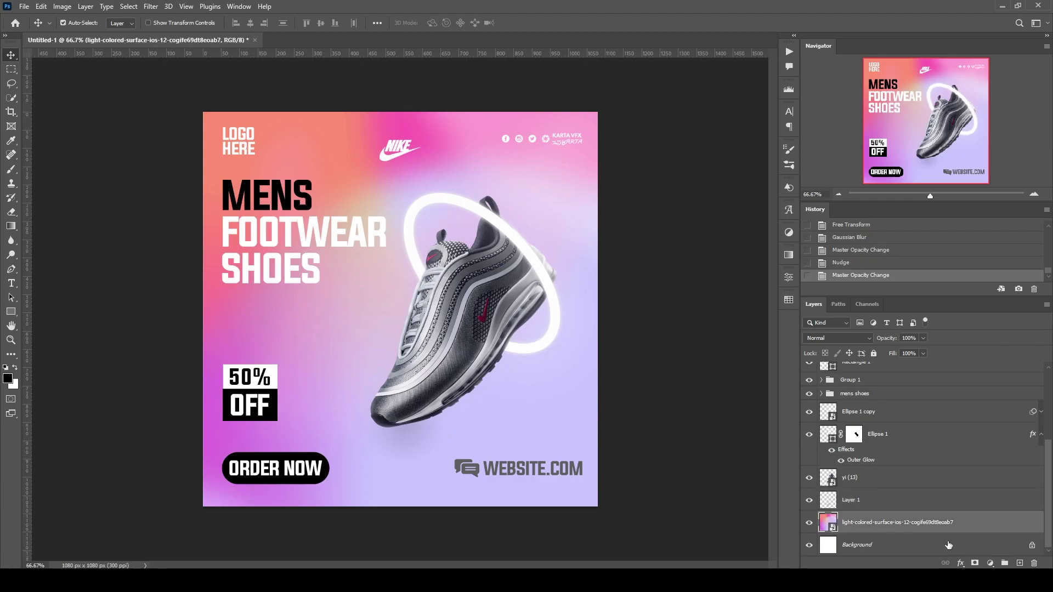
pyautogui.click(990, 563)
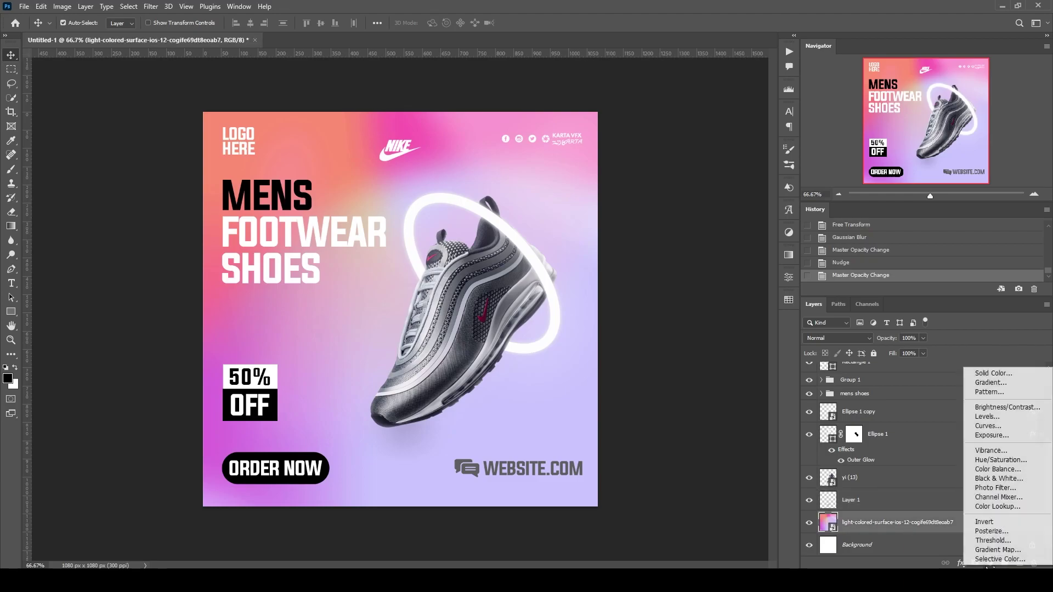
pyautogui.click(987, 416)
pyautogui.moveTo(645, 389); pyautogui.dragTo(671, 387)
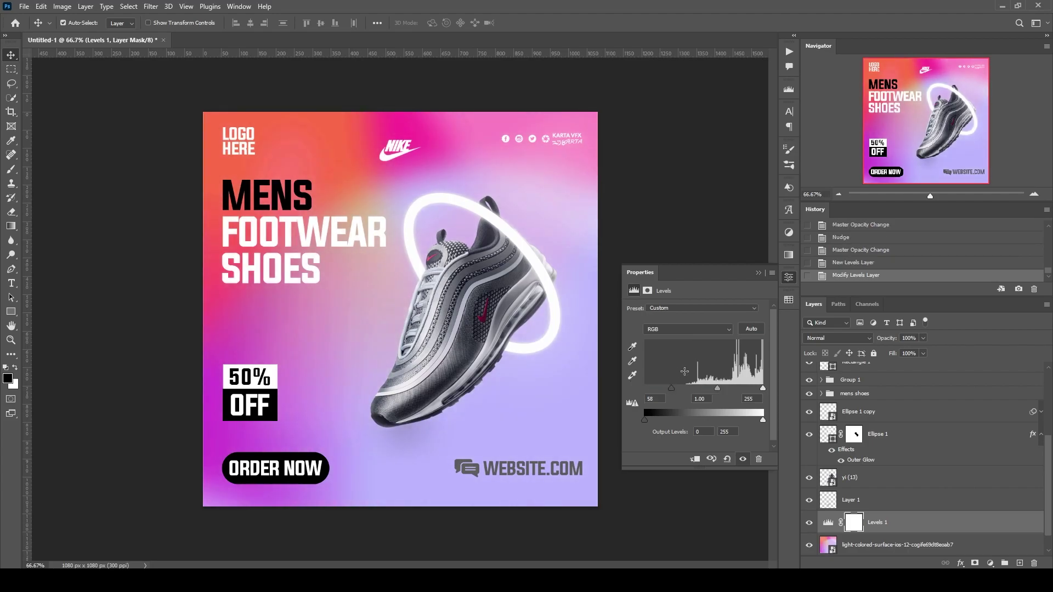
pyautogui.moveTo(667, 389)
pyautogui.mouseDown()
pyautogui.moveTo(638, 388)
pyautogui.moveTo(659, 392)
pyautogui.mouseUp()
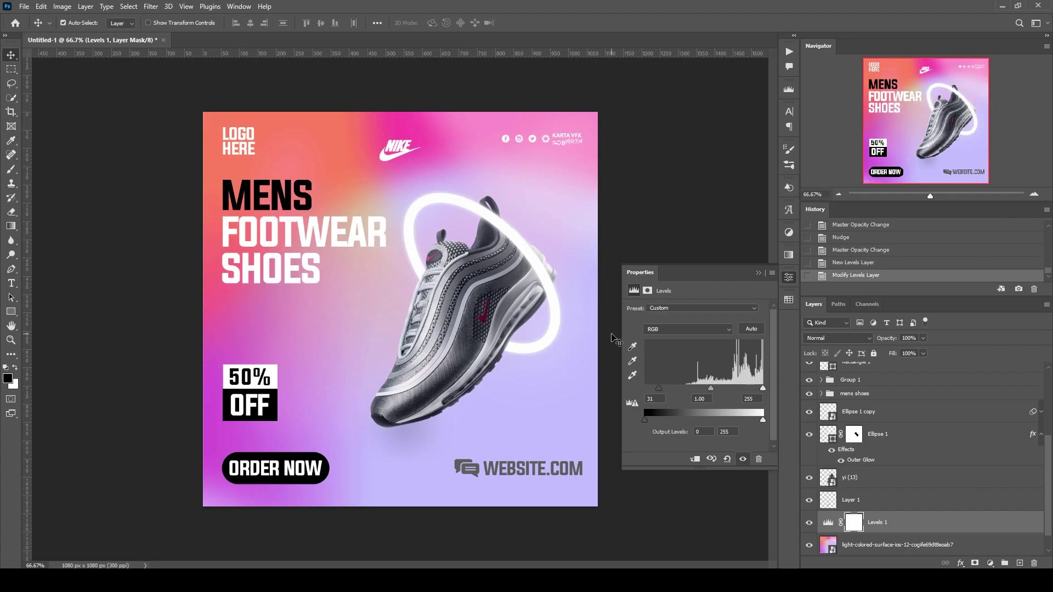
pyautogui.moveTo(709, 388); pyautogui.dragTo(715, 388)
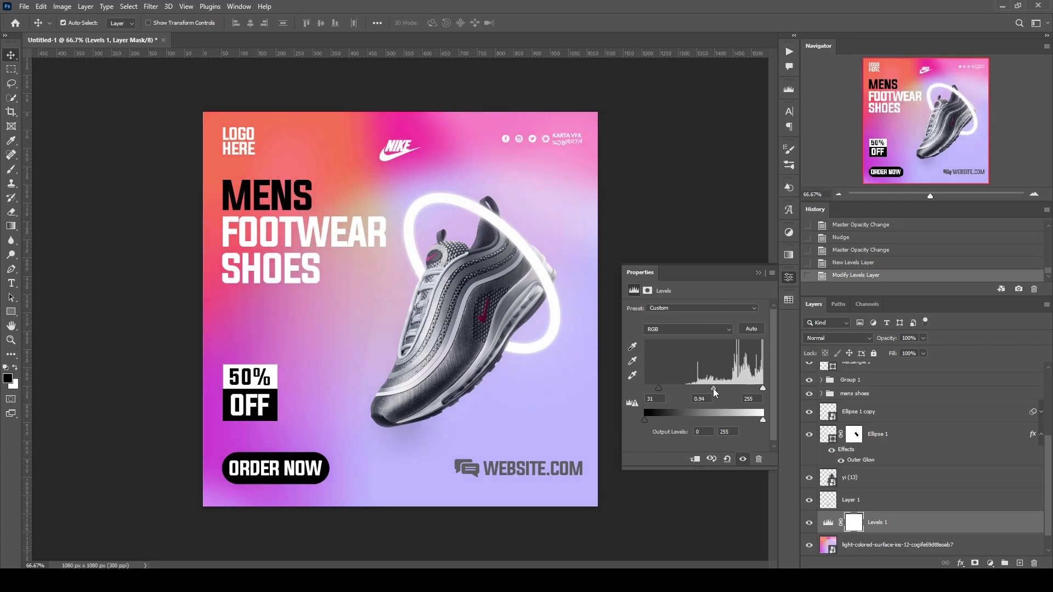
pyautogui.click(788, 277)
pyautogui.scroll(5, 864, 419)
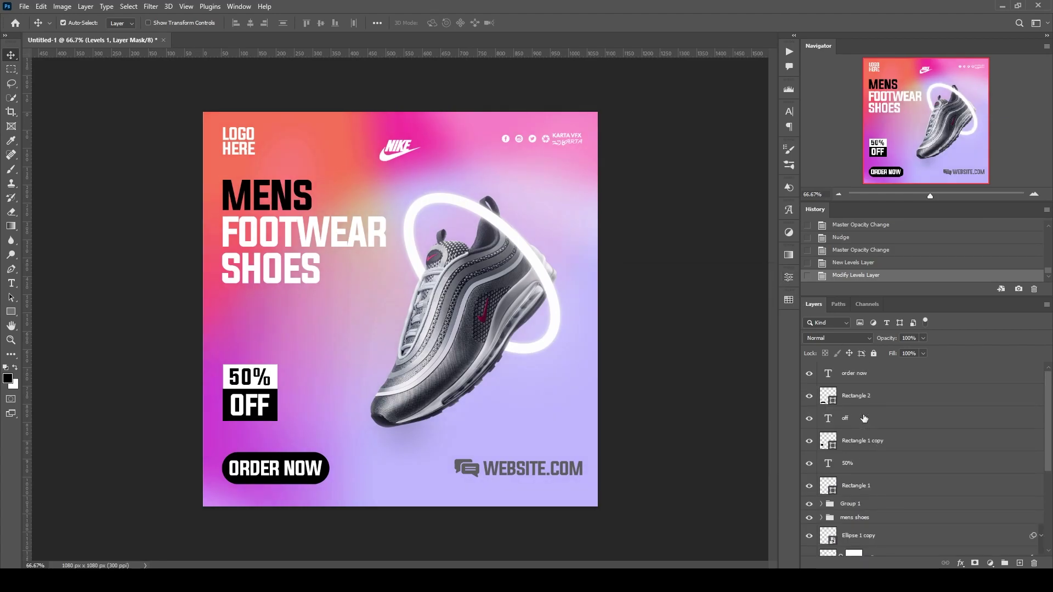
# - Add a Hue/Saturation layer at the top raising saturation, then a Color Balance layer
pyautogui.click(888, 379)
pyautogui.click(990, 563)
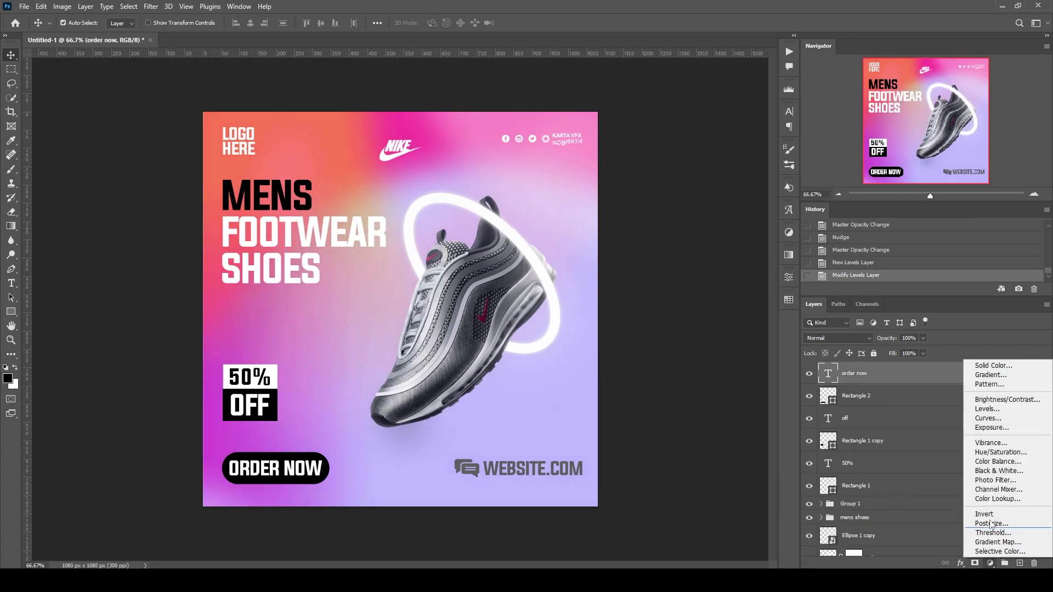
pyautogui.click(788, 277)
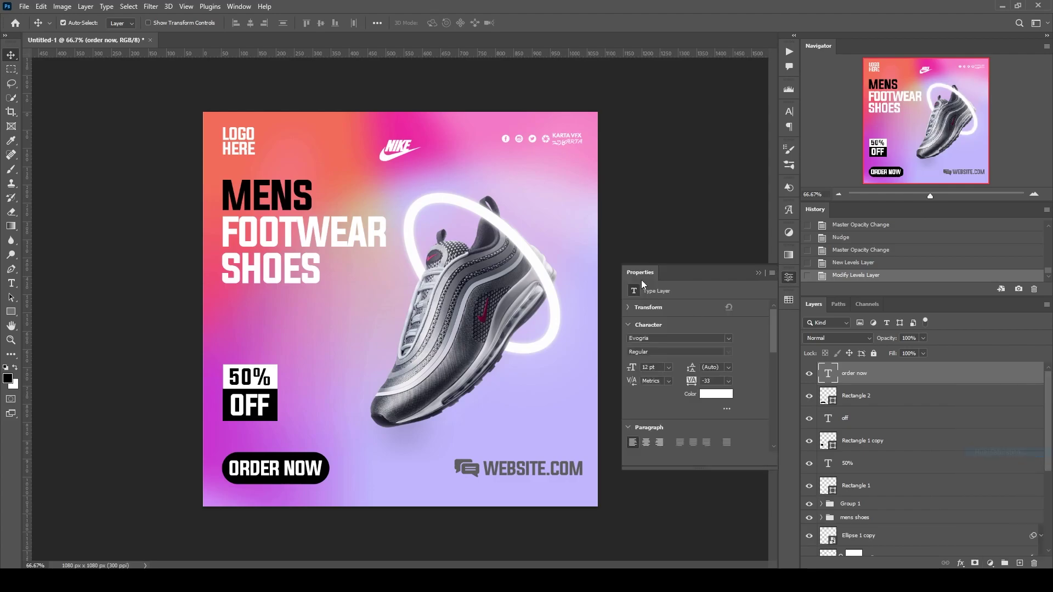
pyautogui.moveTo(696, 369)
pyautogui.mouseDown()
pyautogui.moveTo(719, 369)
pyautogui.moveTo(702, 368)
pyautogui.mouseUp()
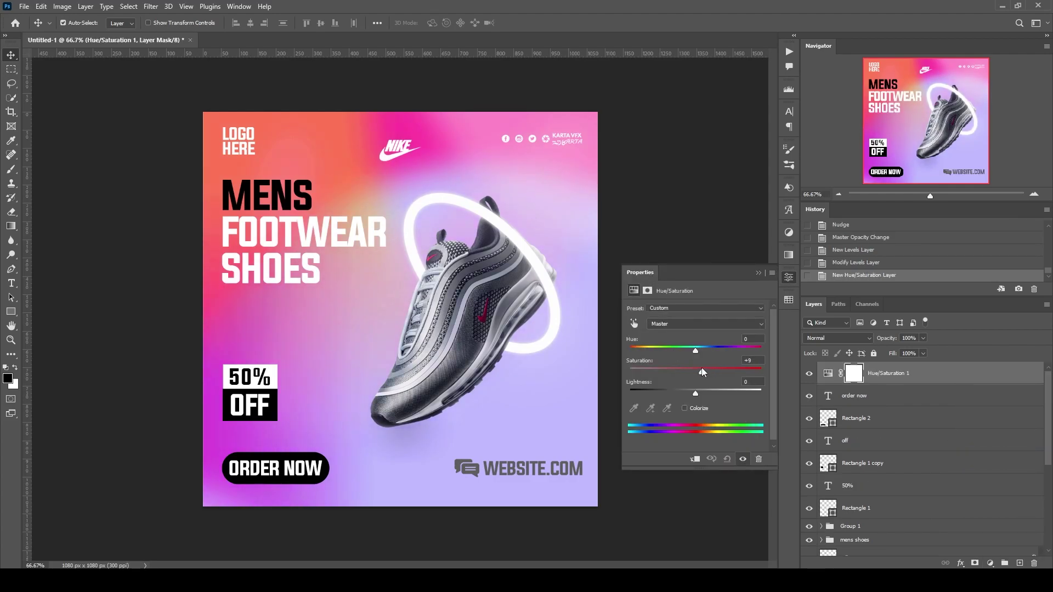
pyautogui.click(788, 277)
pyautogui.click(990, 563)
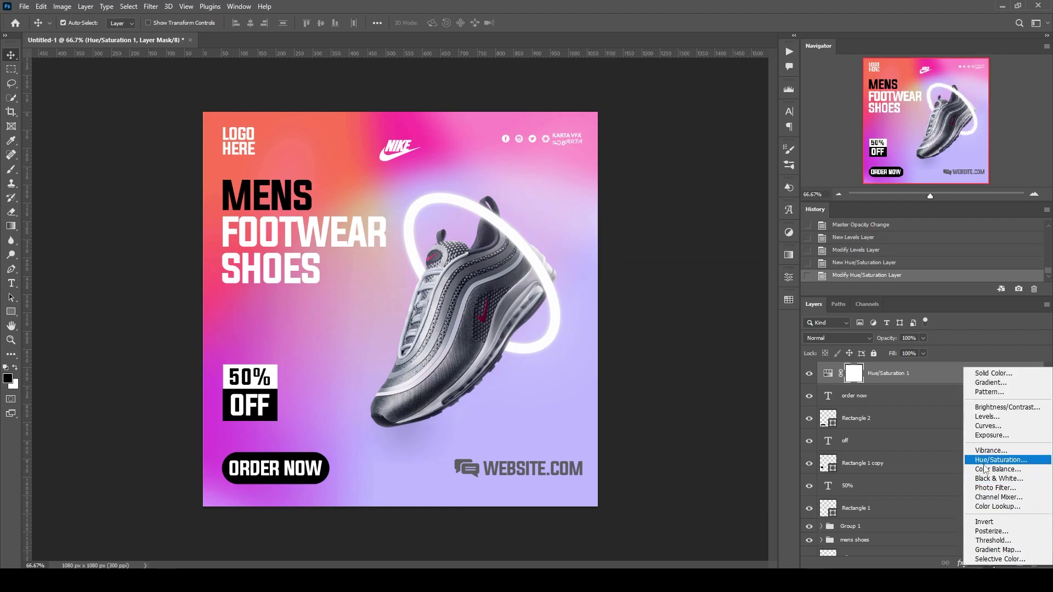
pyautogui.click(990, 469)
# - Warm the Color Balance midtones toward red and push the shadows toward red and magenta
pyautogui.moveTo(681, 333)
pyautogui.mouseDown()
pyautogui.moveTo(663, 331)
pyautogui.moveTo(719, 336)
pyautogui.moveTo(668, 336)
pyautogui.moveTo(693, 335)
pyautogui.moveTo(659, 351)
pyautogui.moveTo(689, 351)
pyautogui.moveTo(673, 350)
pyautogui.moveTo(699, 369)
pyautogui.moveTo(674, 367)
pyautogui.moveTo(700, 368)
pyautogui.mouseUp()
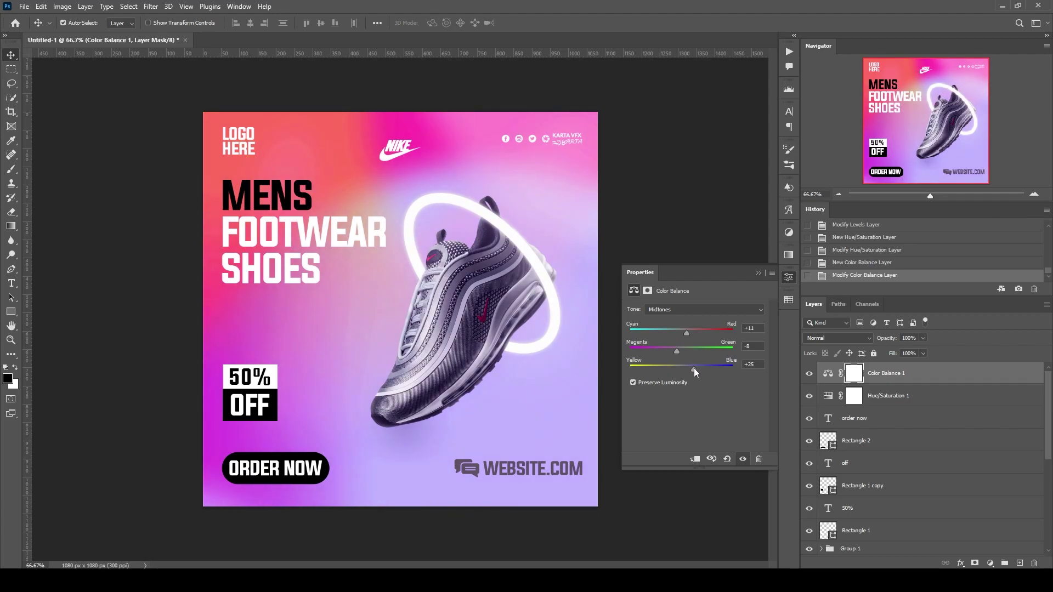
pyautogui.click(702, 310)
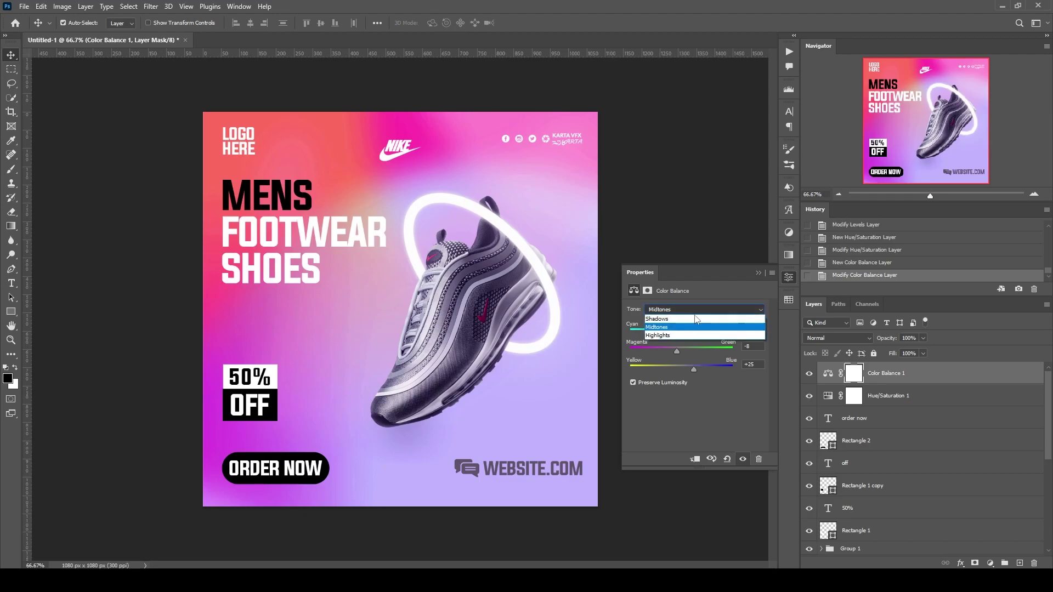
pyautogui.moveTo(684, 333); pyautogui.dragTo(668, 331)
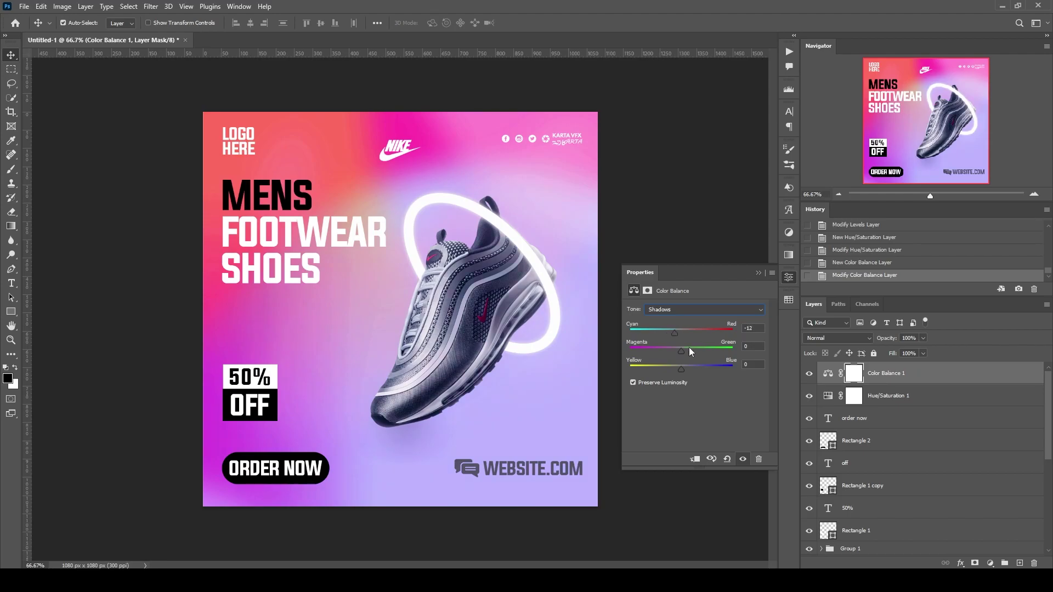
pyautogui.moveTo(682, 350)
pyautogui.mouseDown()
pyautogui.moveTo(695, 350)
pyautogui.moveTo(674, 348)
pyautogui.moveTo(694, 367)
pyautogui.mouseUp()
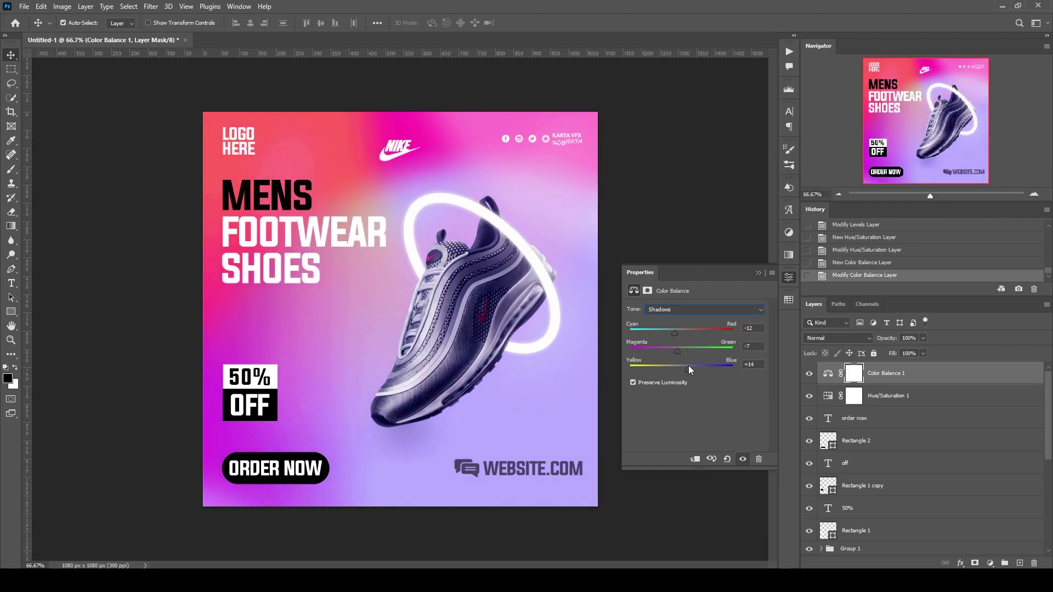
# - Shift the highlights to about -8, +8, +11, then hide the grade to compare
pyautogui.click(686, 309)
pyautogui.click(686, 332)
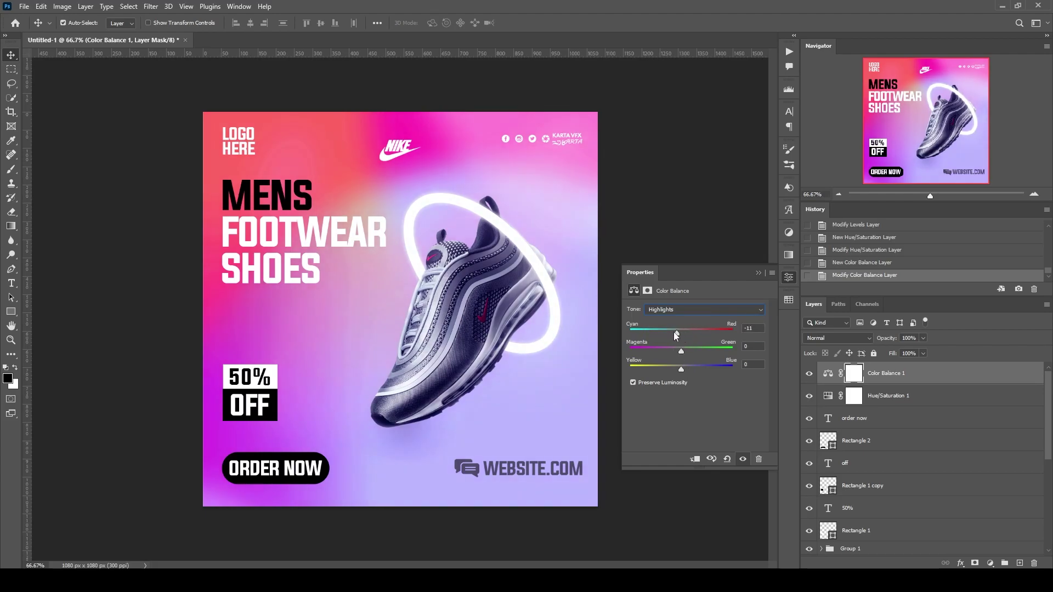
pyautogui.moveTo(683, 334); pyautogui.dragTo(674, 330)
pyautogui.moveTo(680, 351)
pyautogui.mouseDown()
pyautogui.moveTo(690, 351)
pyautogui.moveTo(668, 351)
pyautogui.moveTo(689, 347)
pyautogui.mouseUp()
pyautogui.moveTo(683, 368); pyautogui.dragTo(666, 363)
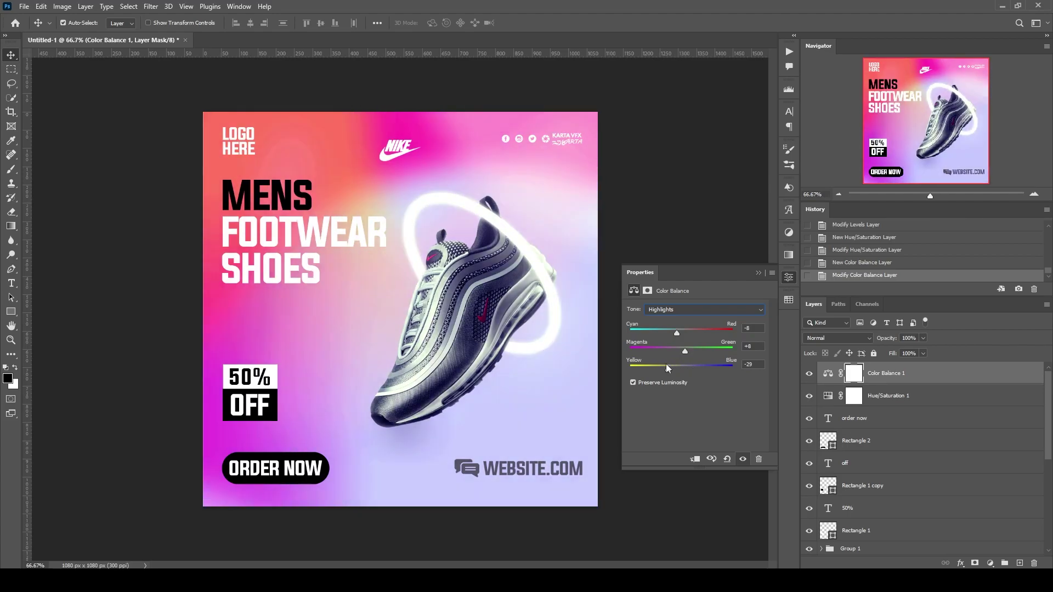
pyautogui.moveTo(664, 363); pyautogui.dragTo(685, 363)
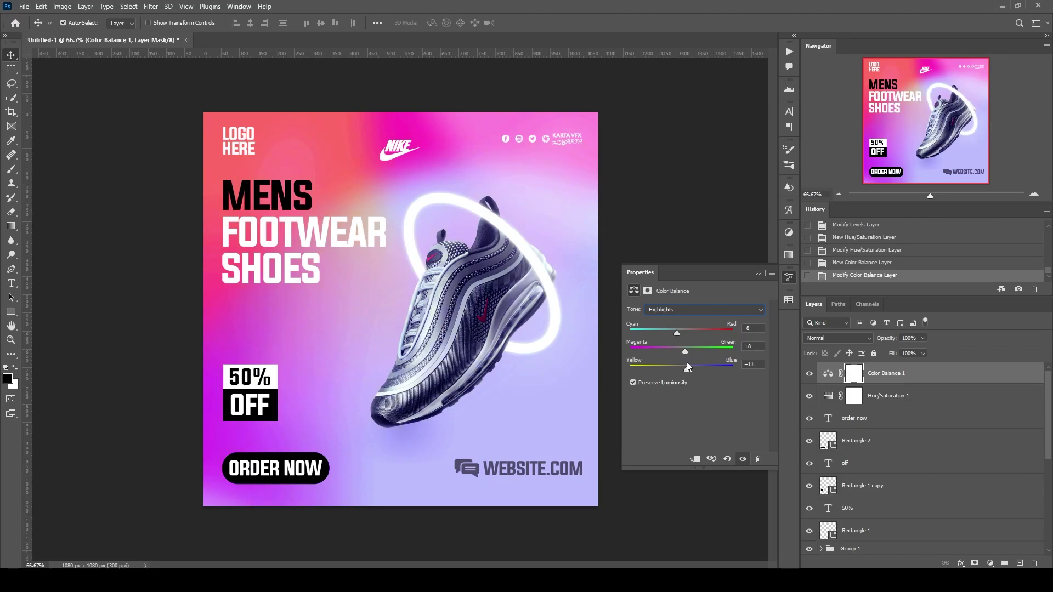
pyautogui.click(788, 278)
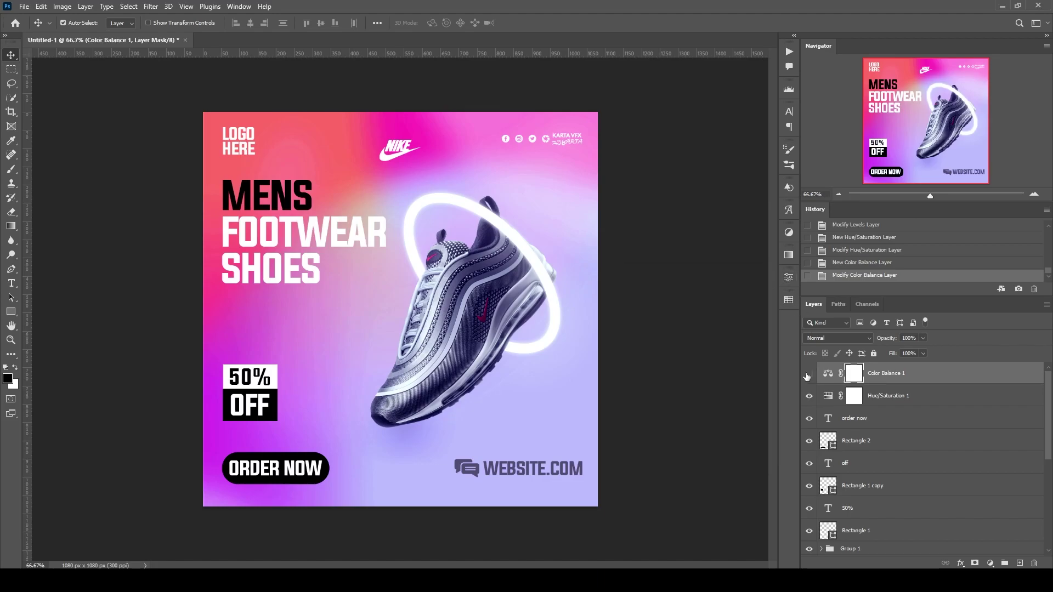
# - Toggle the Color Balance layer on and off to compare the grade
pyautogui.click(809, 374)
pyautogui.click(809, 373)
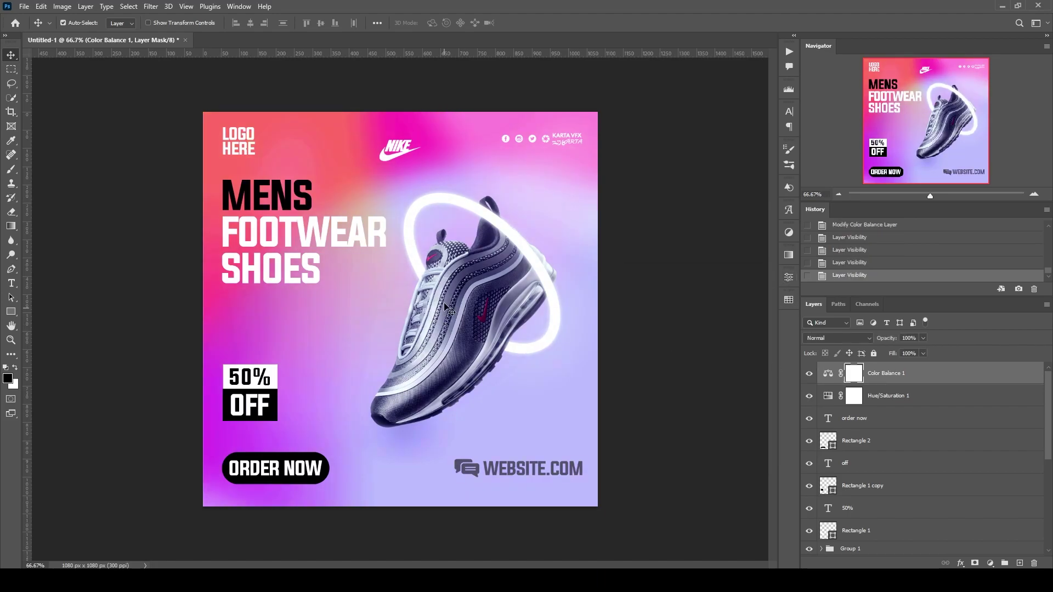
pyautogui.click(808, 373)
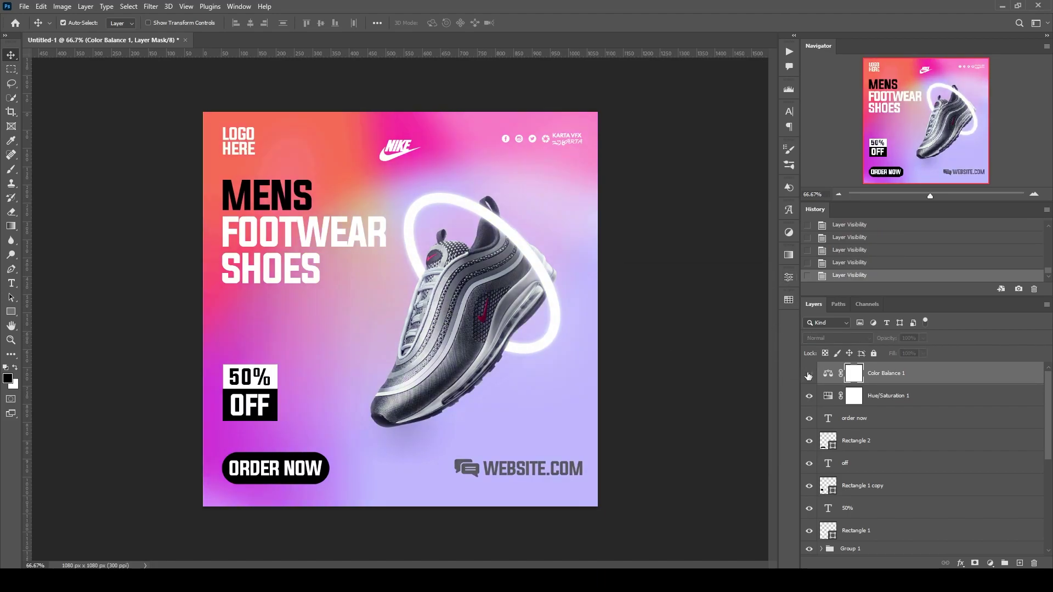
# - Add a Brightness/Contrast layer at the top with brightness -4 and contrast 6
pyautogui.click(989, 564)
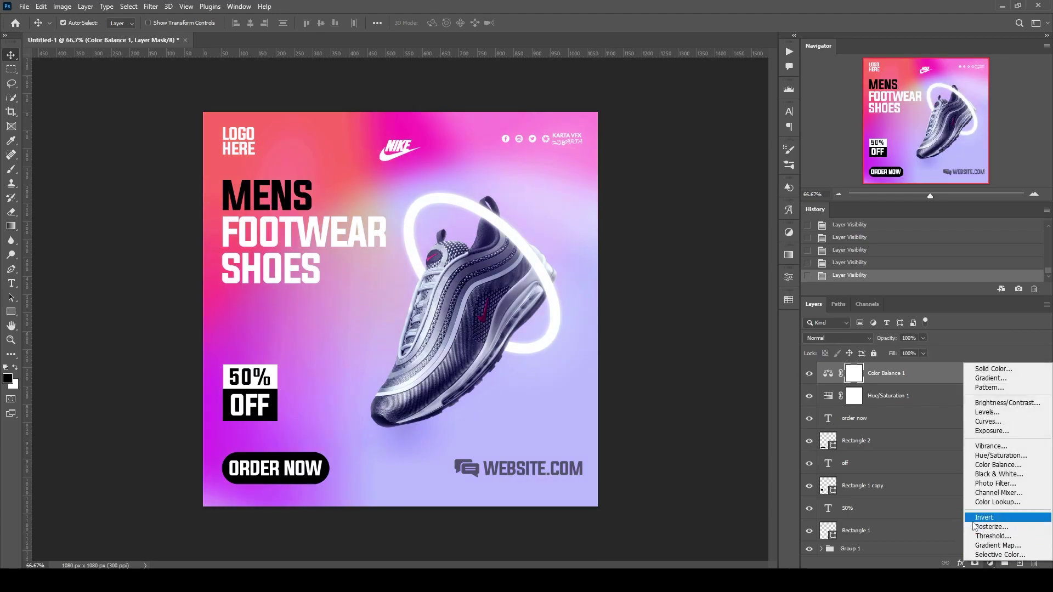
pyautogui.click(994, 406)
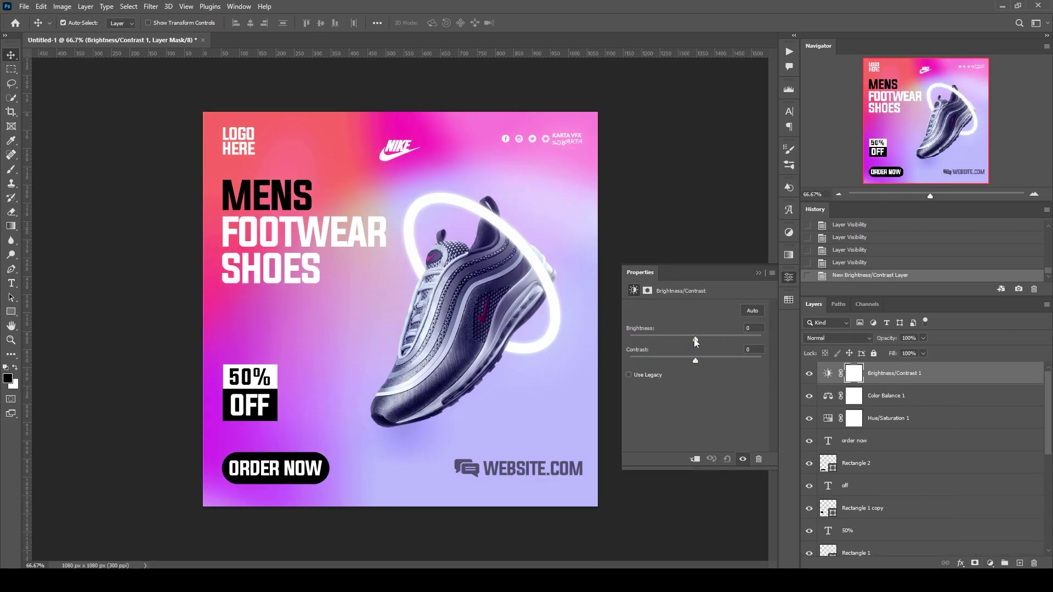
pyautogui.moveTo(696, 342)
pyautogui.mouseDown()
pyautogui.moveTo(709, 340)
pyautogui.moveTo(689, 340)
pyautogui.moveTo(715, 357)
pyautogui.mouseUp()
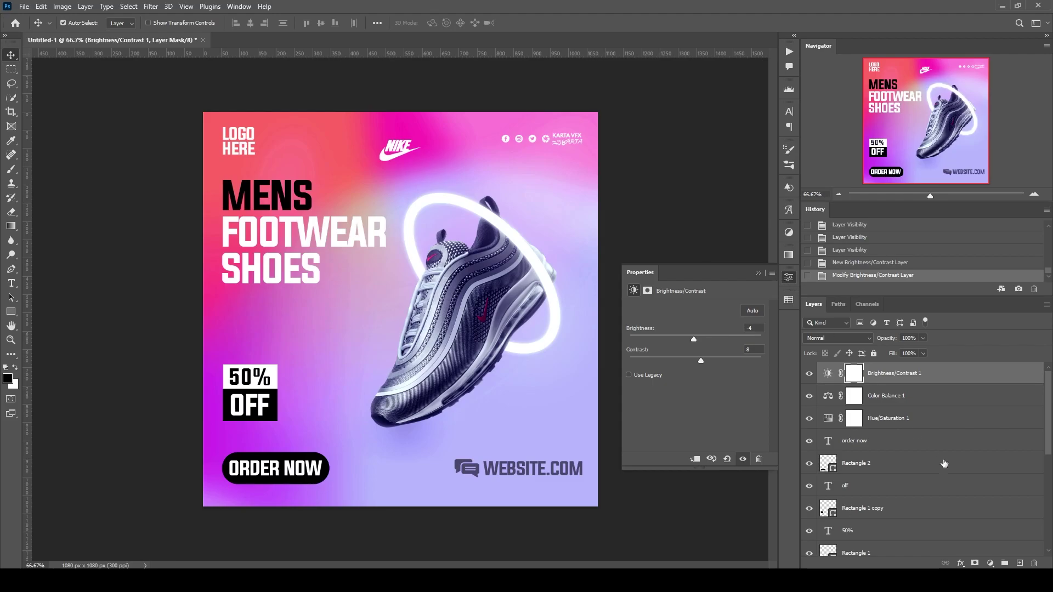
pyautogui.click(990, 563)
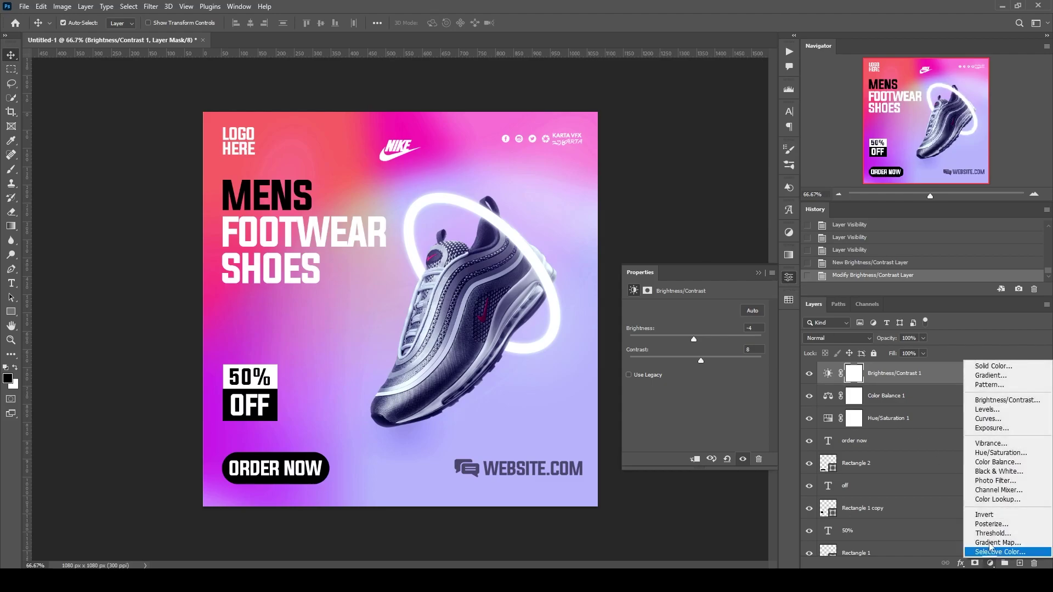
# - Add a Vibrance layer with vibrance +1 and saturation +3, then hide it to compare
pyautogui.click(985, 444)
pyautogui.moveTo(696, 322); pyautogui.dragTo(700, 321)
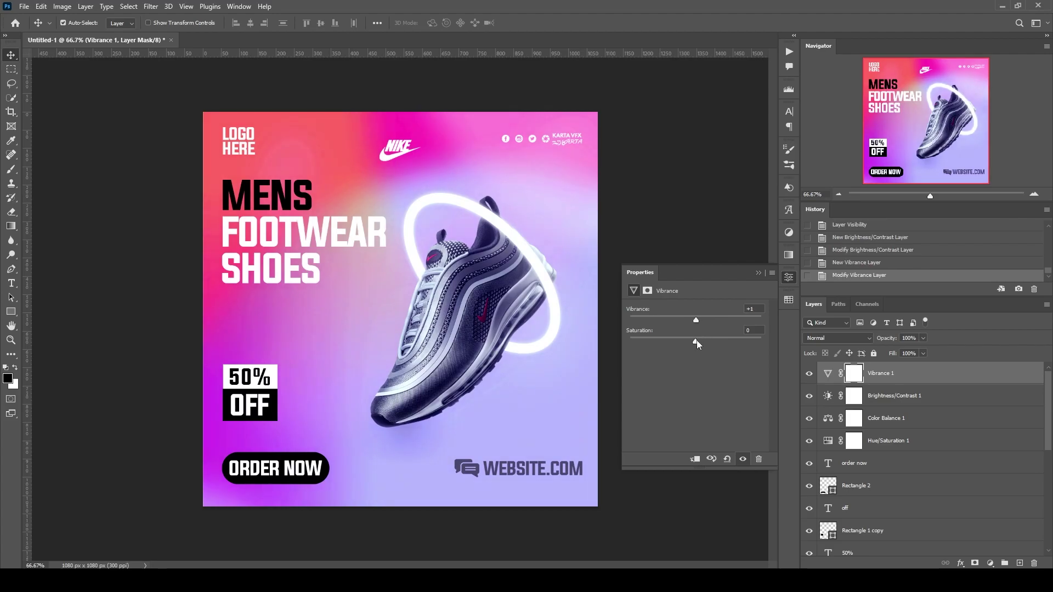
pyautogui.moveTo(695, 341)
pyautogui.mouseDown()
pyautogui.moveTo(683, 338)
pyautogui.moveTo(707, 341)
pyautogui.moveTo(694, 341)
pyautogui.mouseUp()
pyautogui.click(789, 277)
pyautogui.click(808, 374)
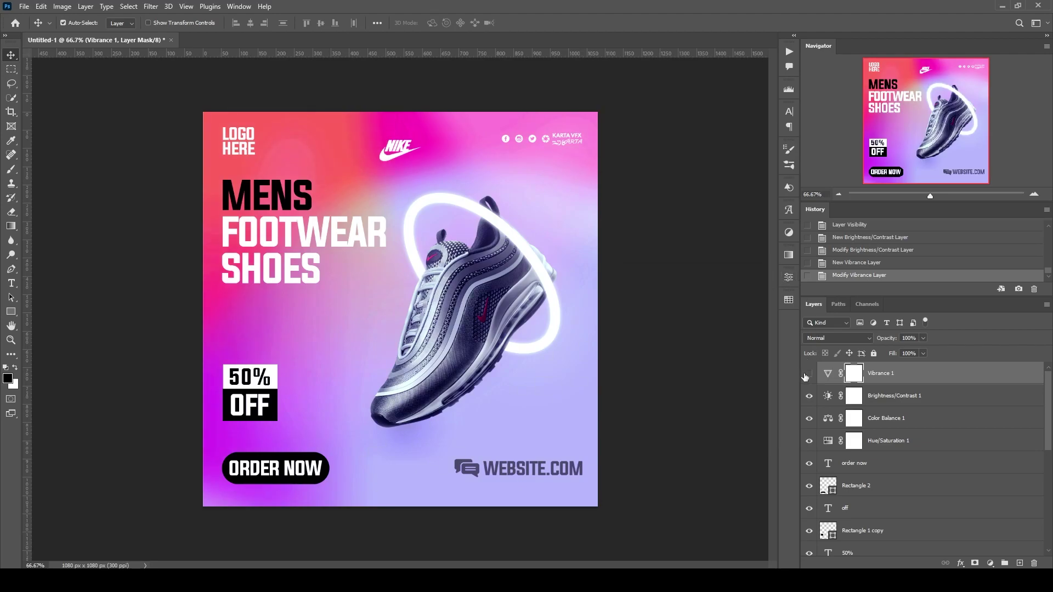